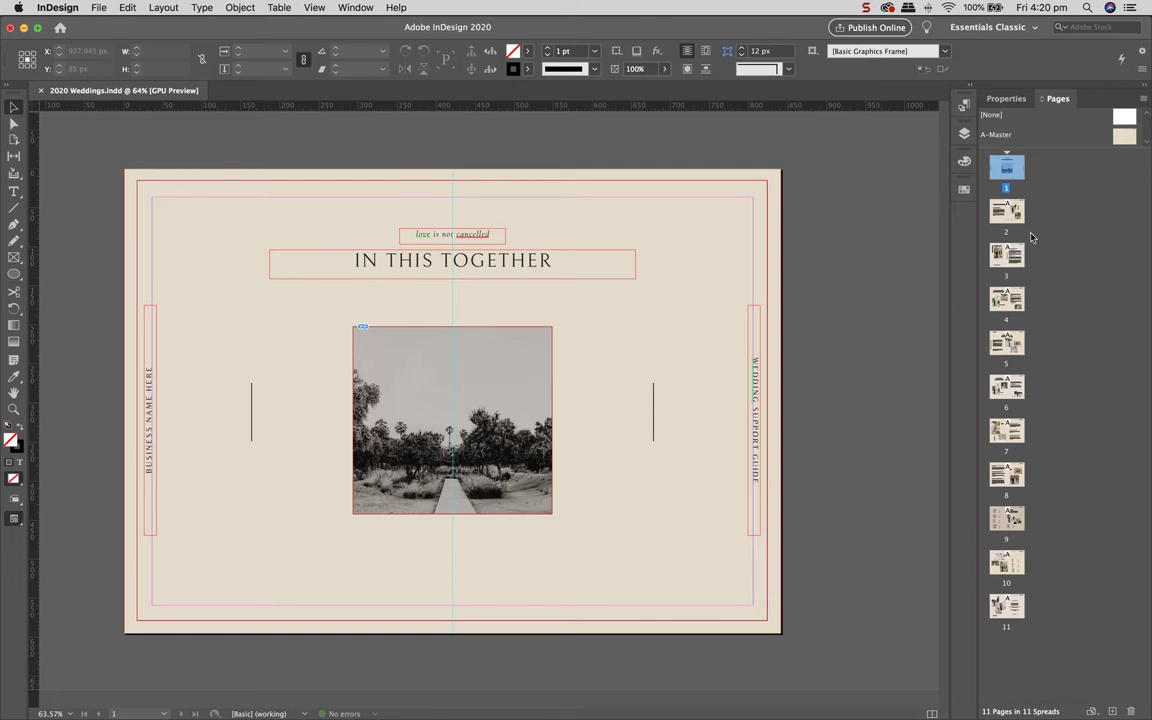
click(13, 109)
click(355, 7)
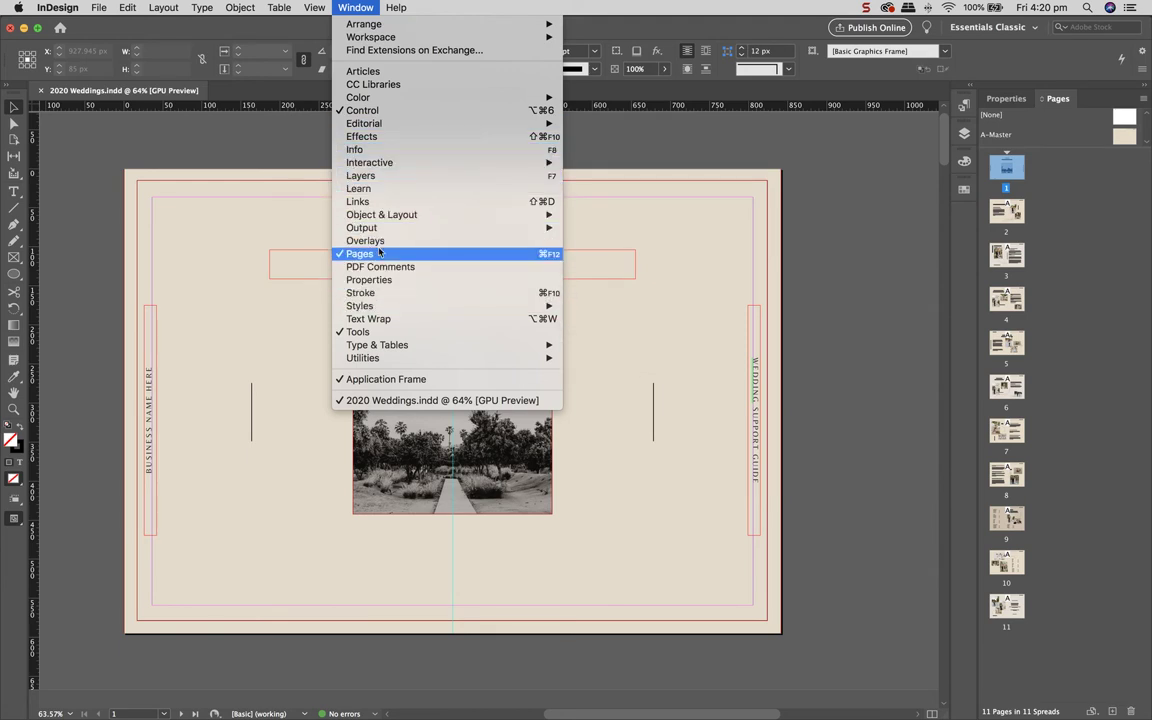
mouse_move(382, 215)
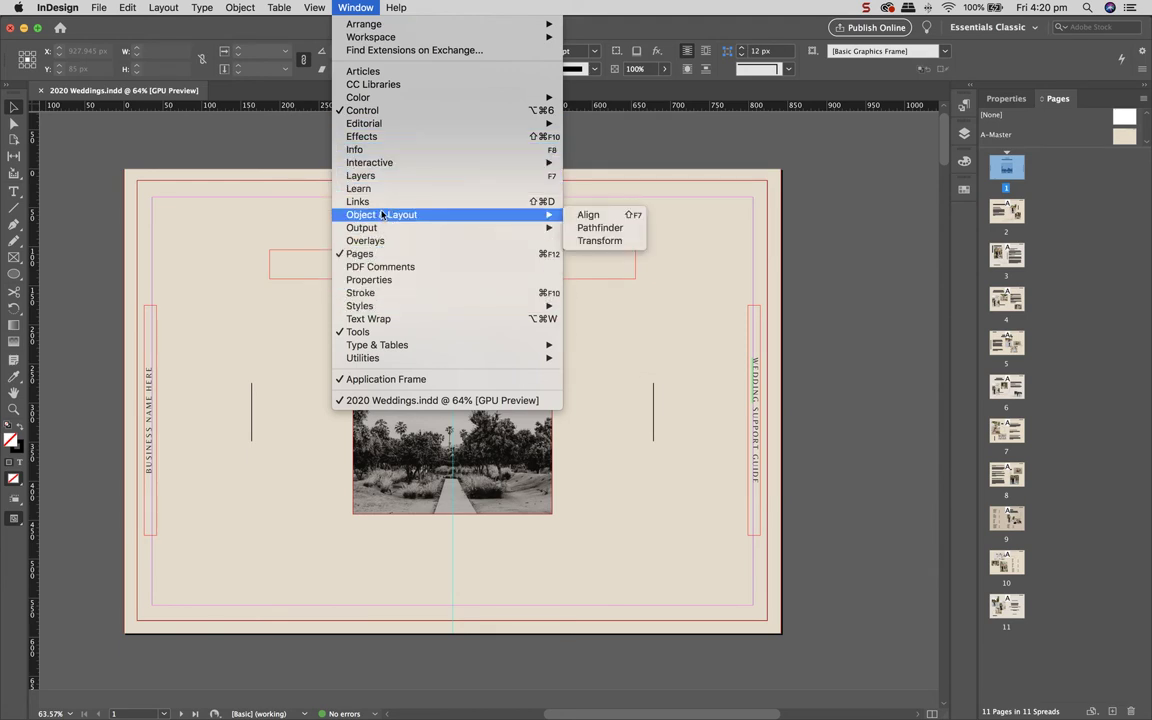
mouse_move(369, 162)
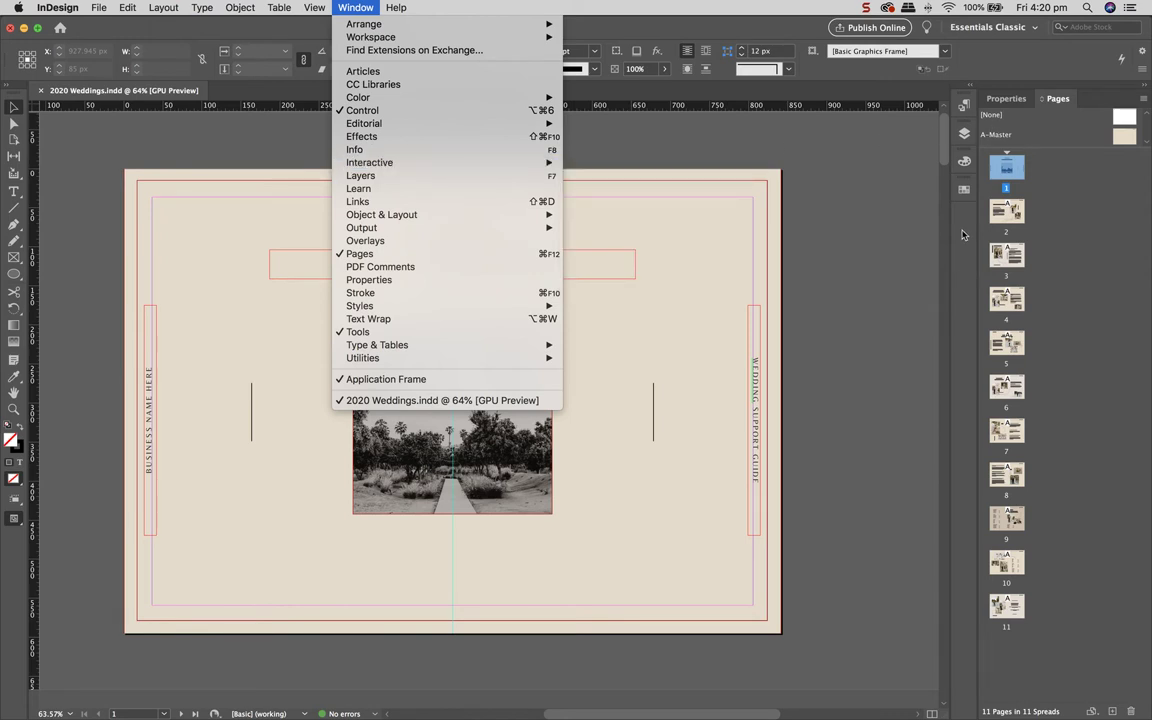
click(862, 207)
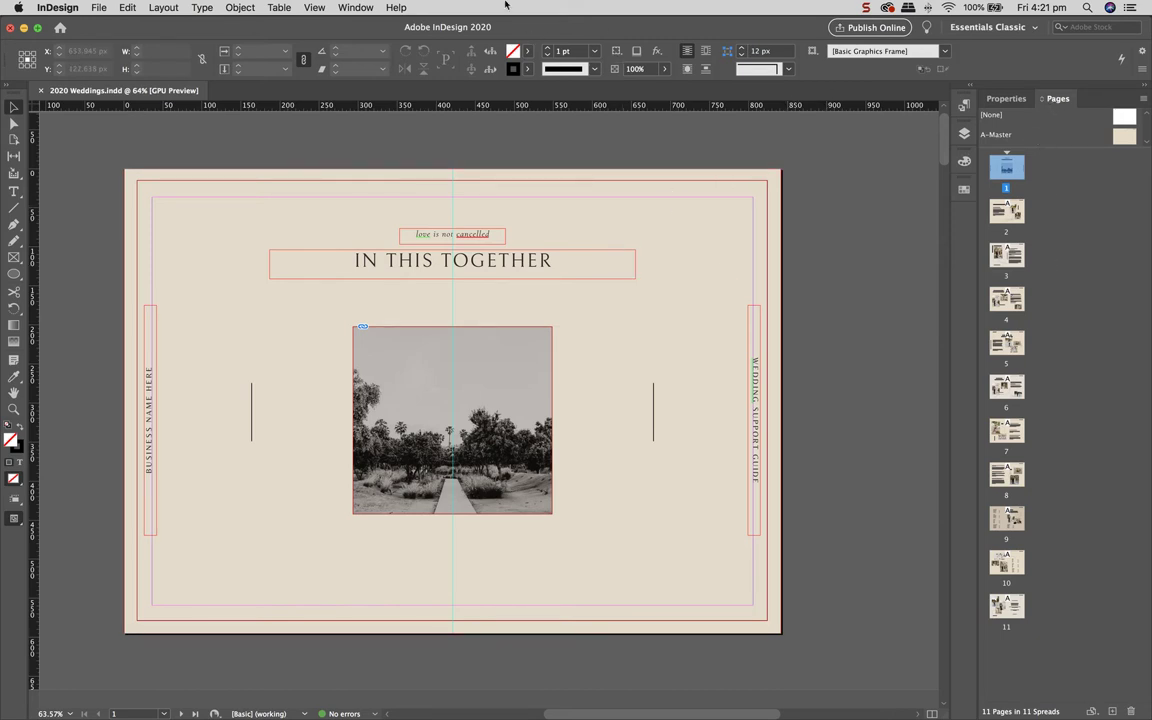
click(362, 7)
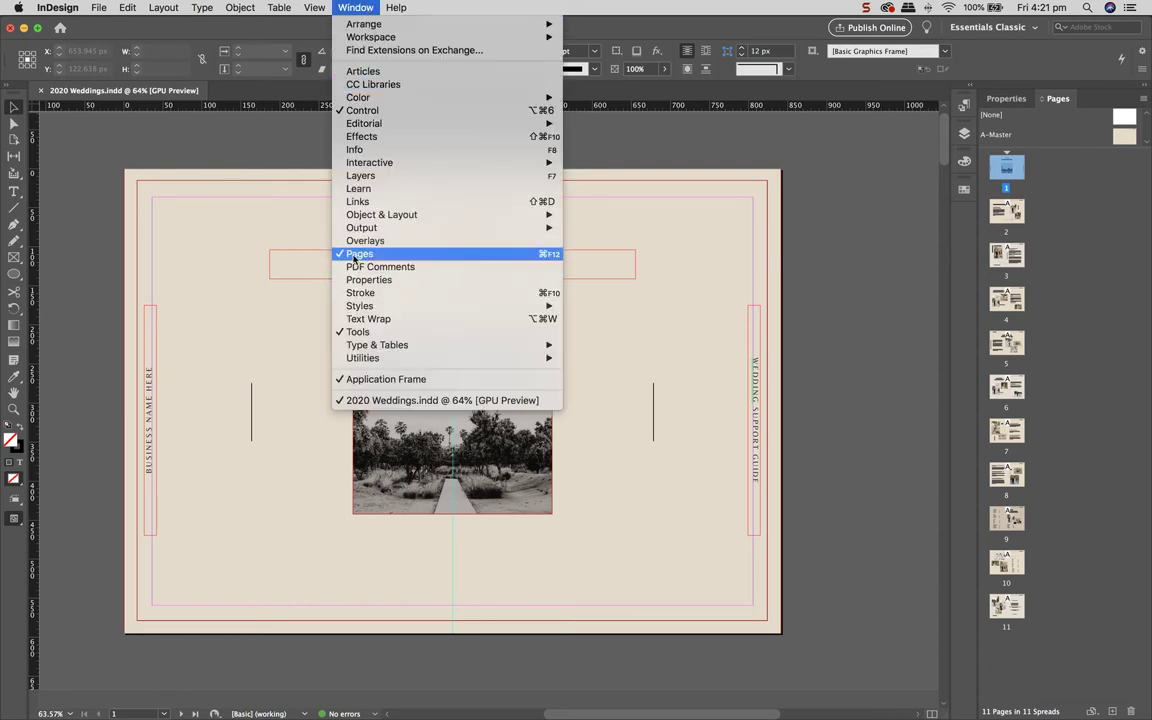
click(1057, 98)
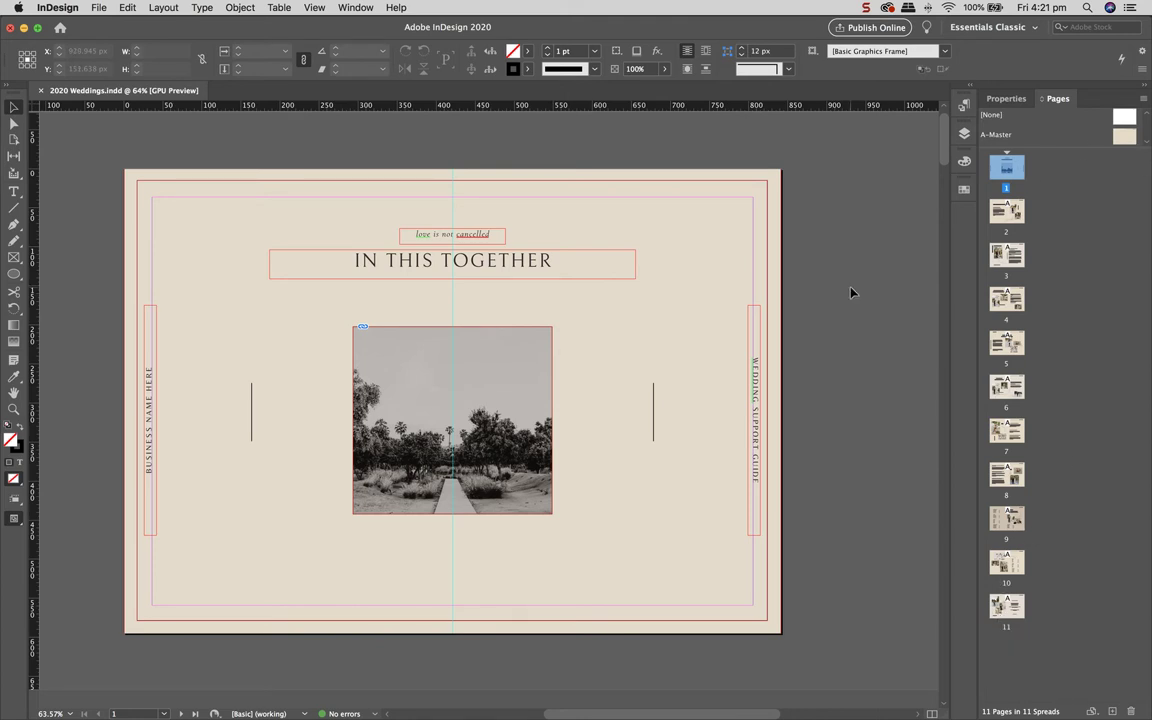
Step: Browse through the spreads of the wedding guide, including pages 5 and 9, to examine their layouts
scroll(851, 292, down, 10)
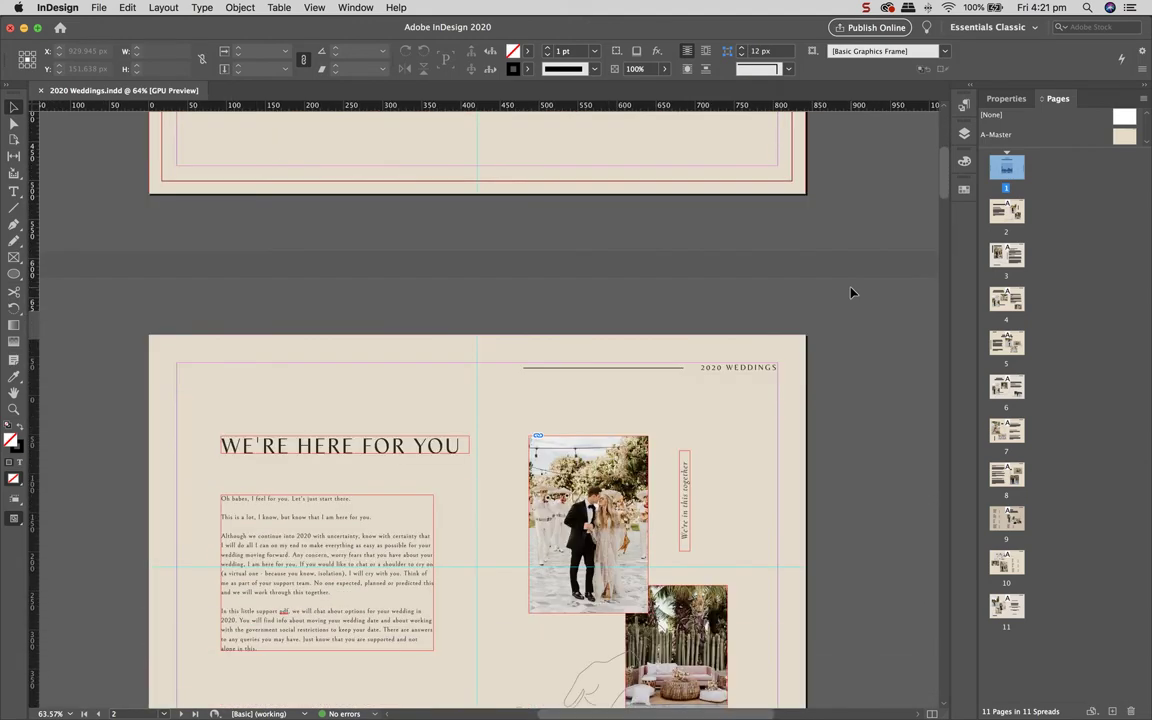
scroll(851, 292, down, 10)
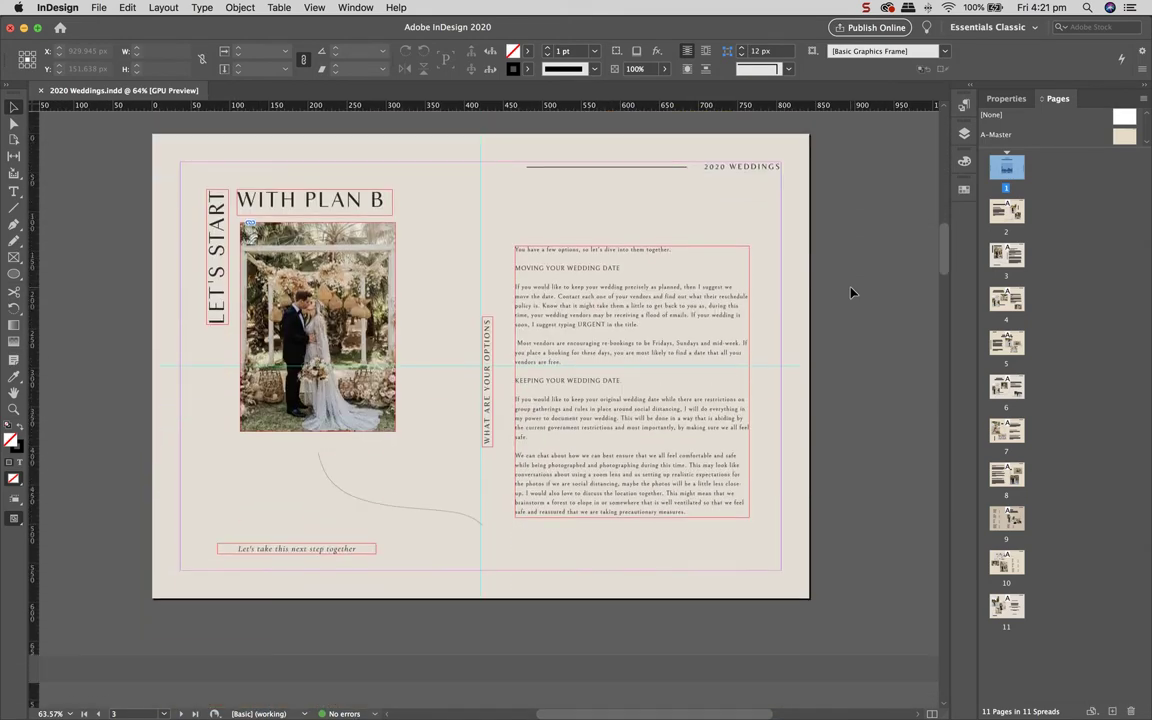
scroll(851, 292, down, 10)
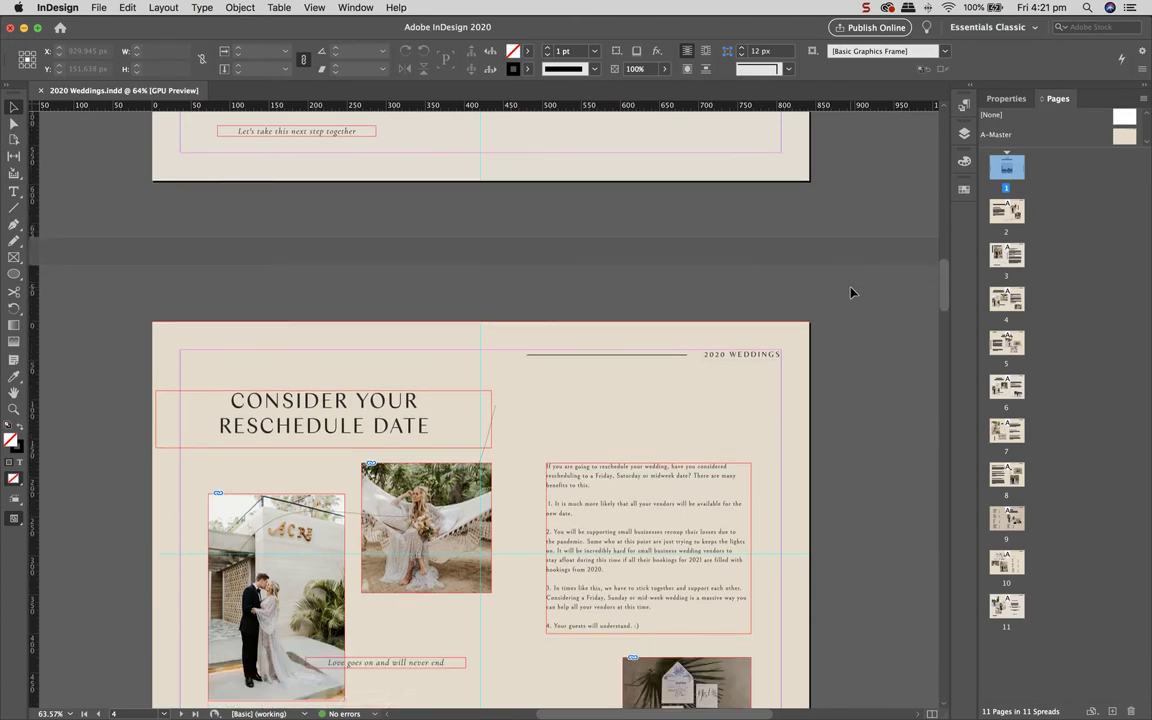
double_click(1007, 343)
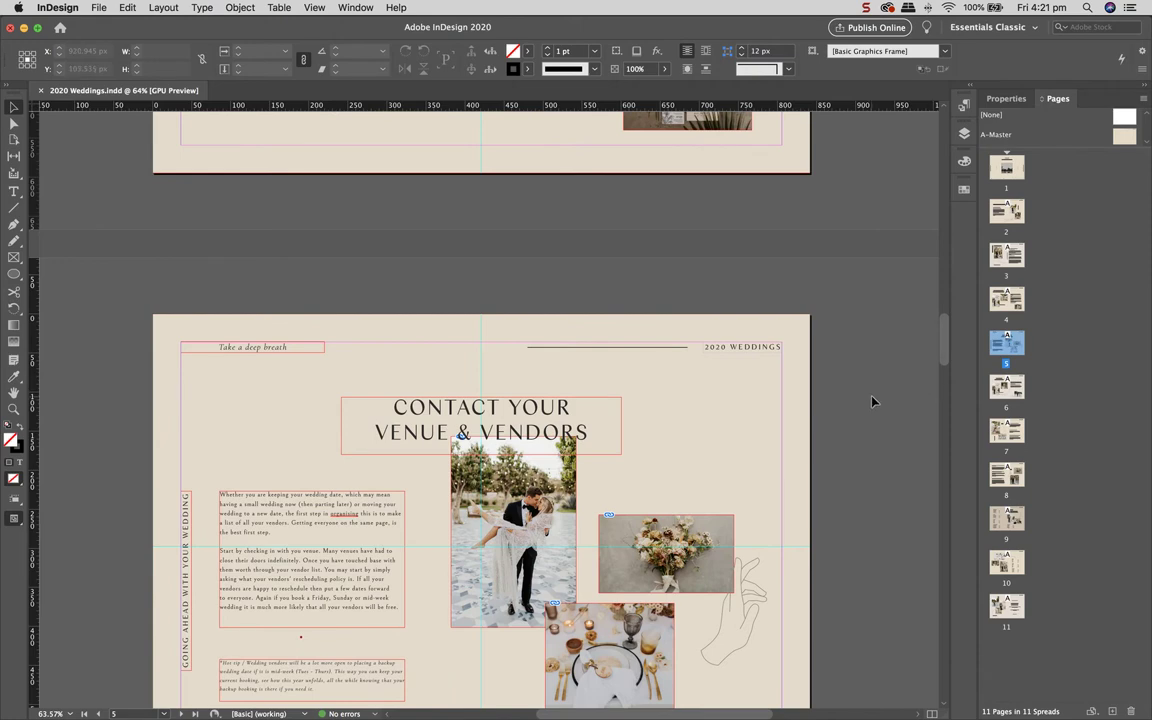
scroll(872, 401, down, 5)
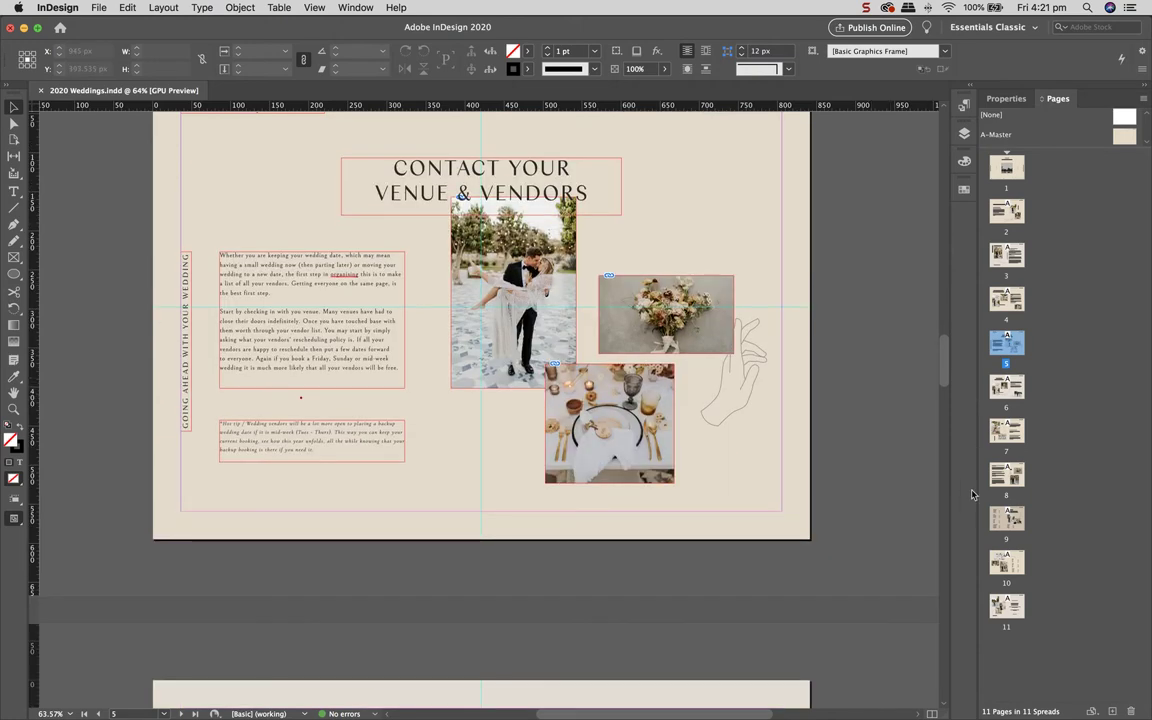
double_click(1009, 519)
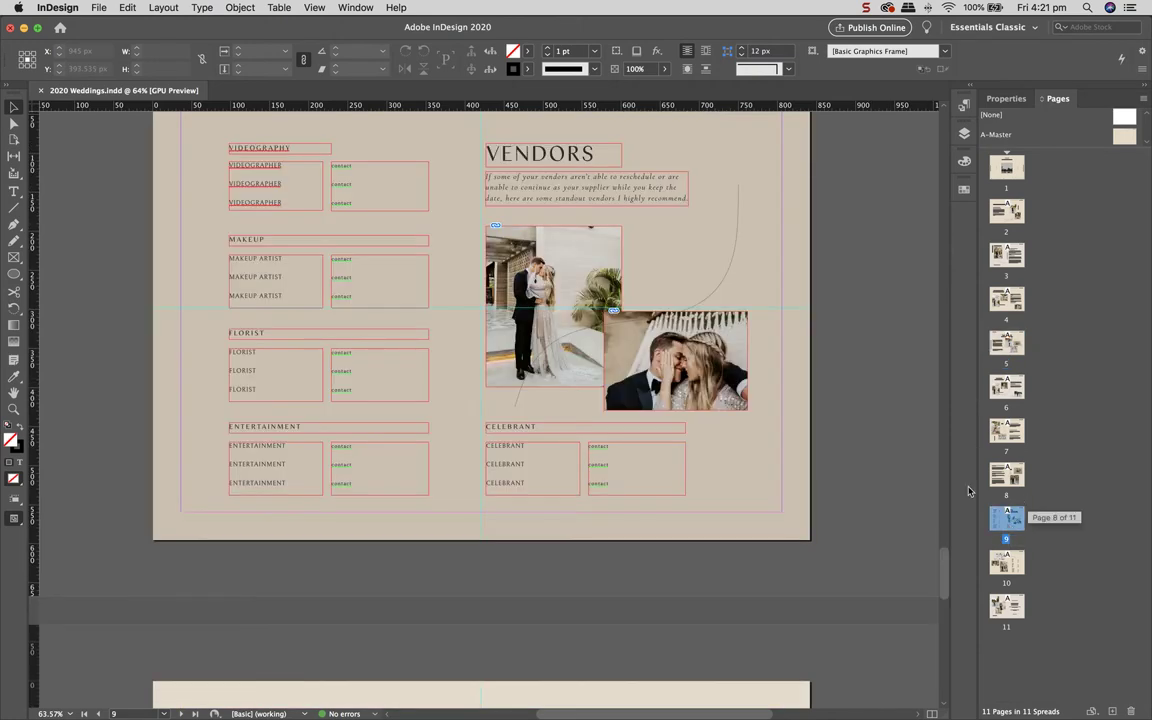
scroll(928, 476, up, 20)
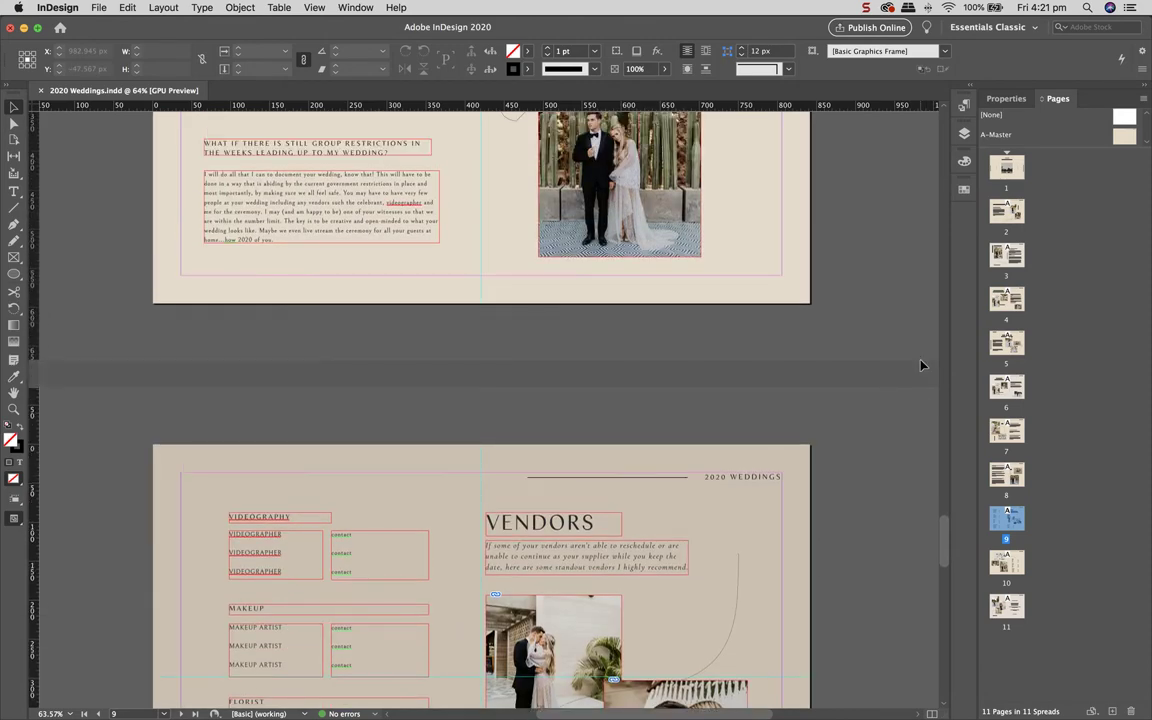
scroll(921, 365, up, 8)
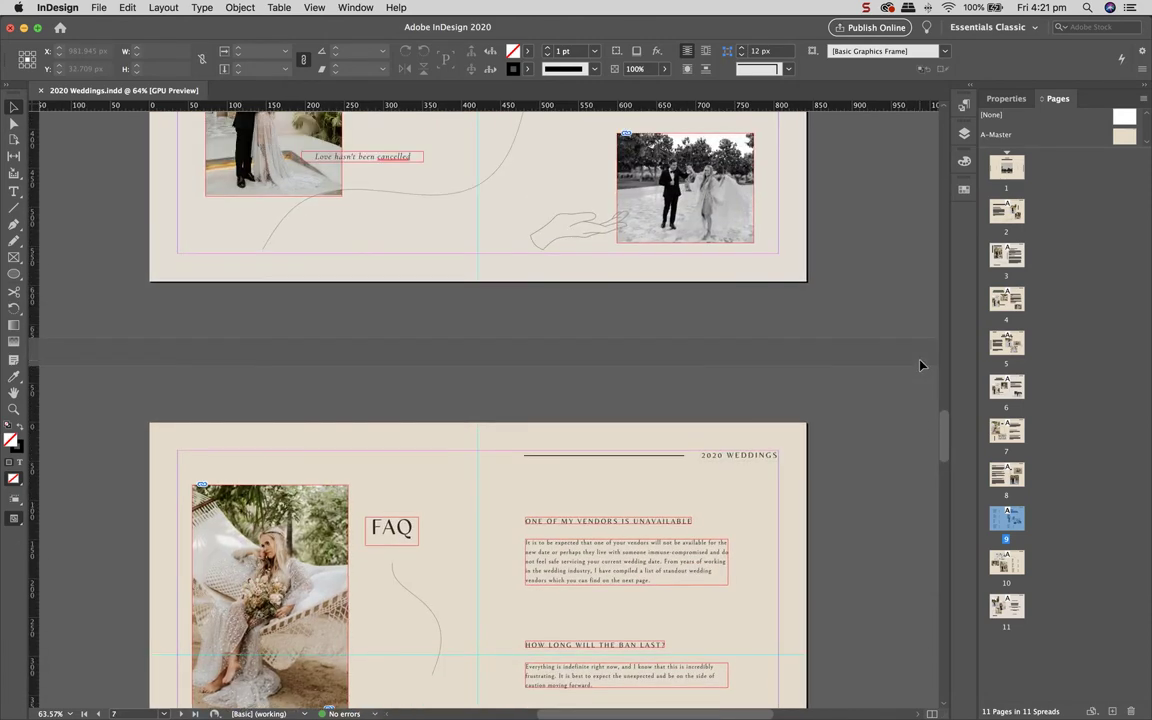
Step: Open the A-Master page and select its full-page background rectangle
double_click(1128, 140)
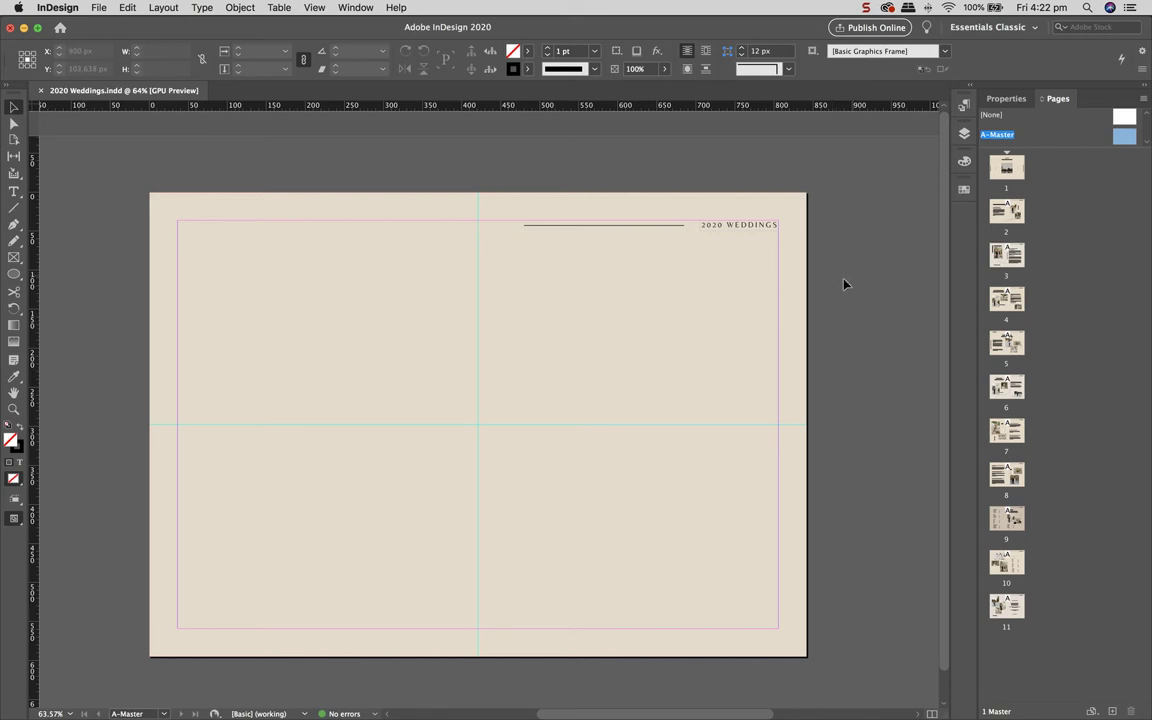
click(388, 240)
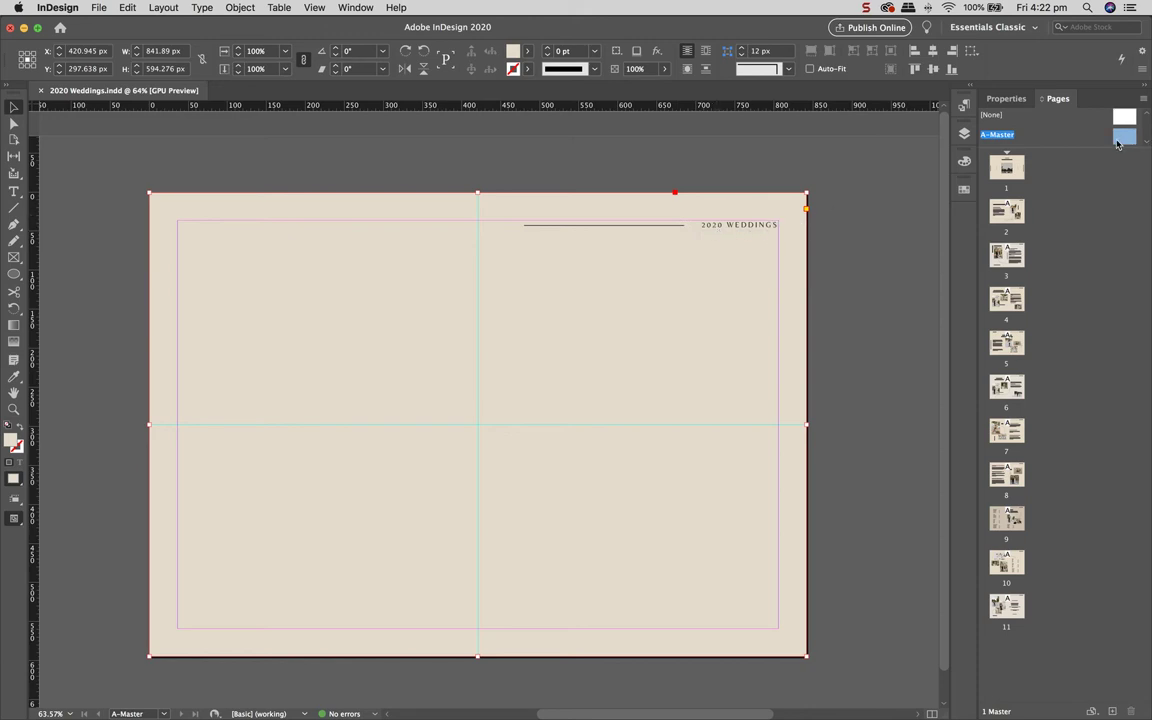
Step: Go to page 1 and highlight the title text IN THIS TOGETHER with the Type tool
double_click(1017, 175)
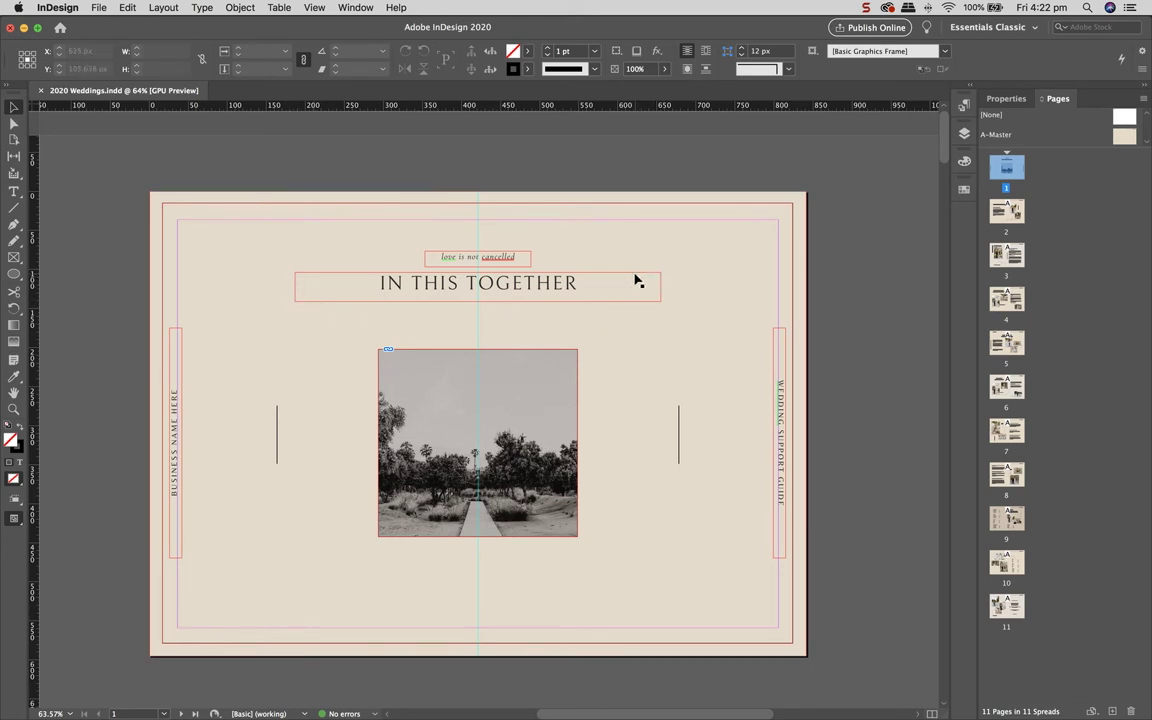
click(530, 285)
double_click(530, 285)
drag(580, 285, 383, 283)
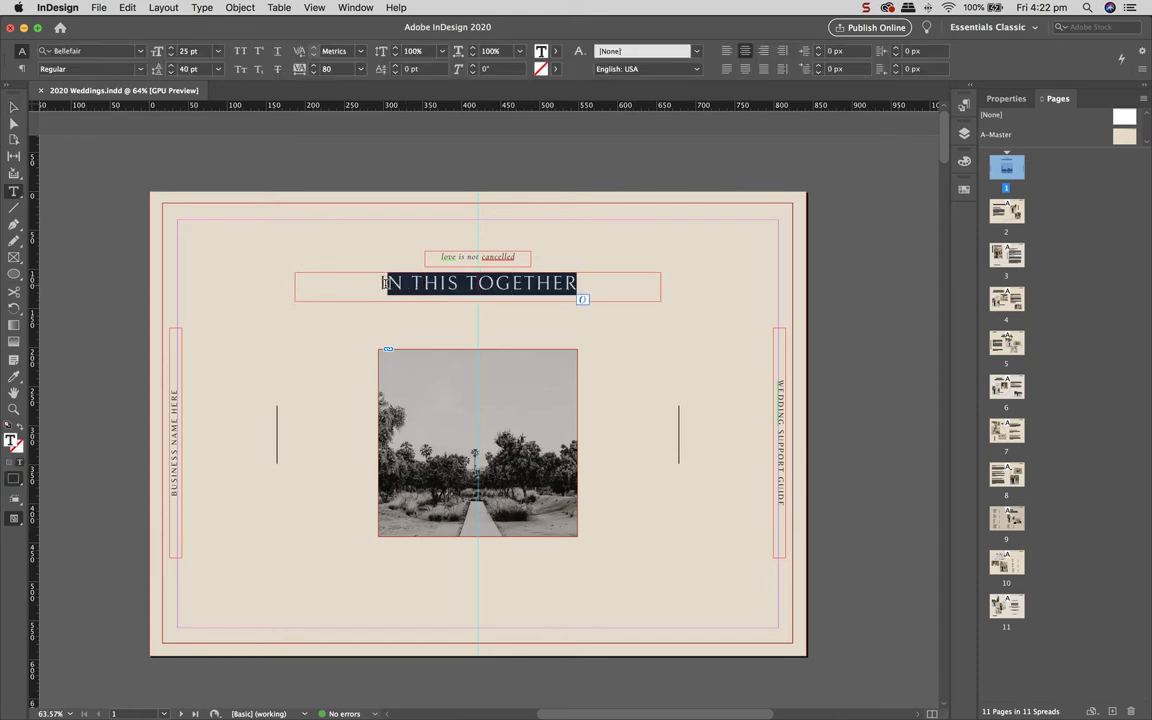
drag(579, 284, 383, 283)
Step: Place the text cursor in the cover's tagline and title, and switch back to the Selection tool with the title frame selected
click(500, 257)
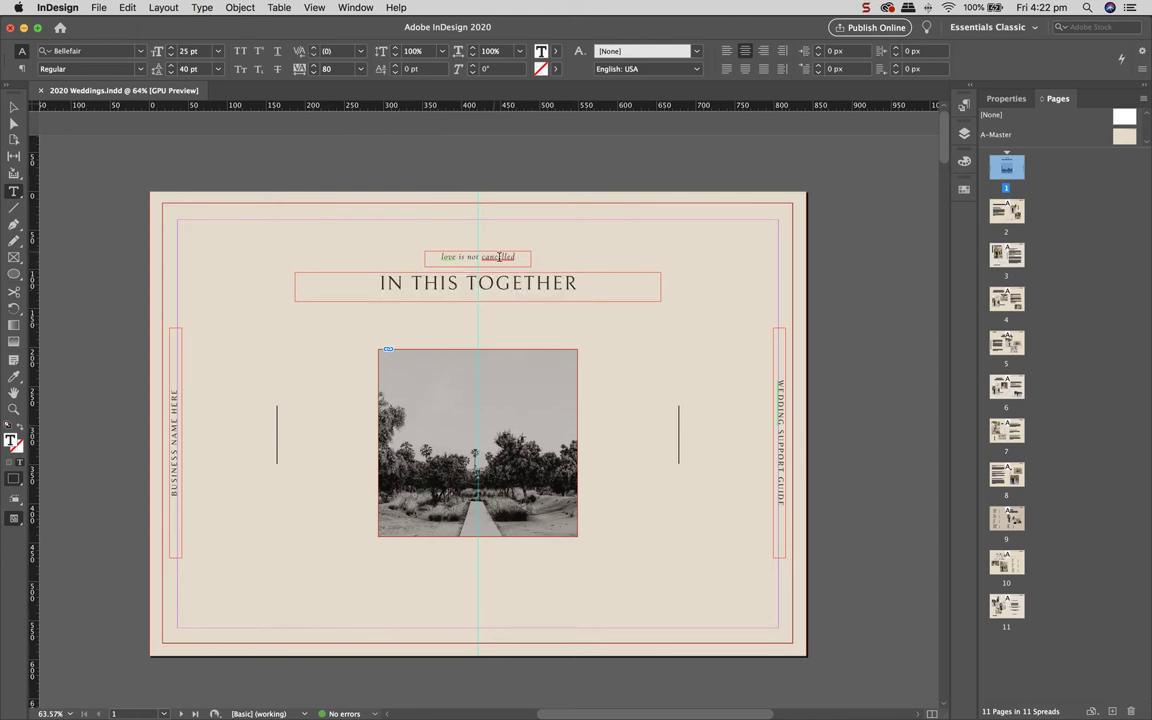
click(500, 257)
click(170, 400)
click(583, 281)
click(13, 109)
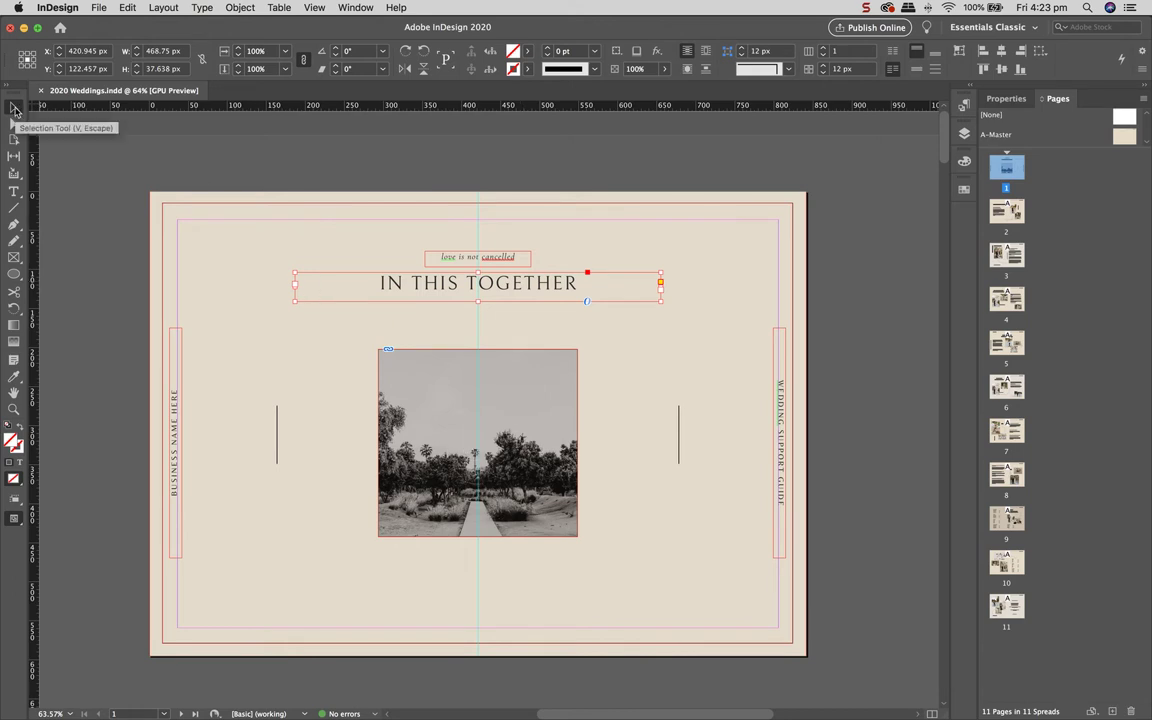
click(14, 108)
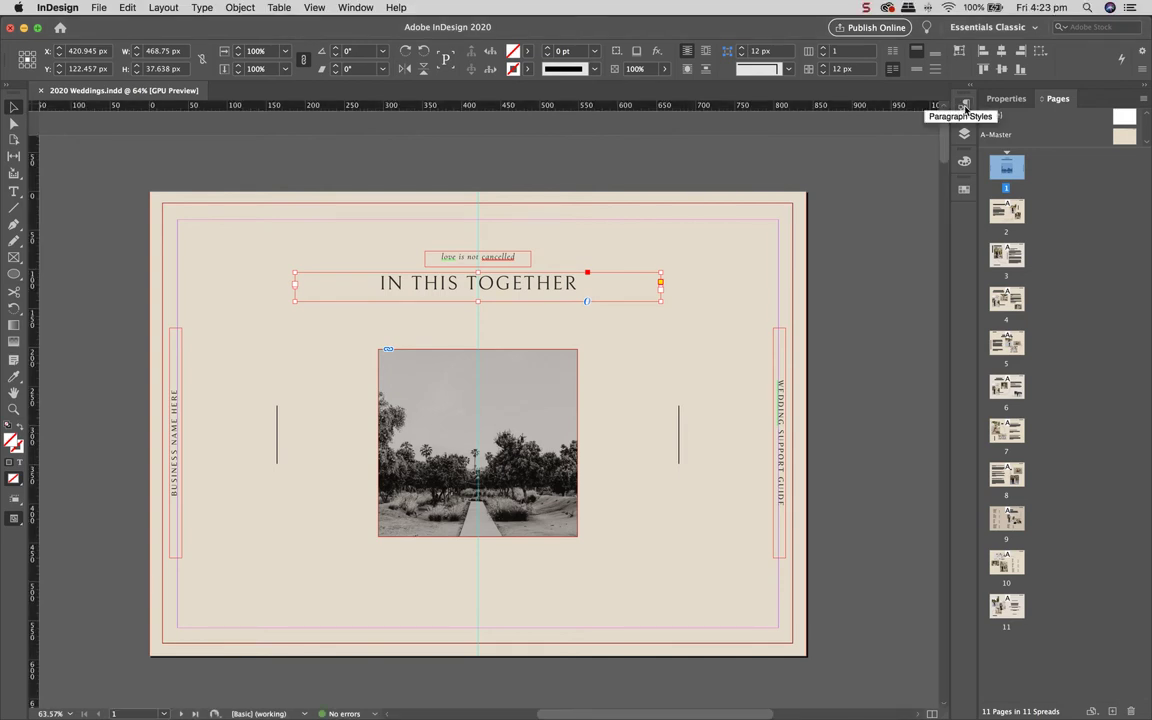
Step: Show the paragraph styles and check which ones are applied to page 2's heading, body text and vertical italic line
click(965, 107)
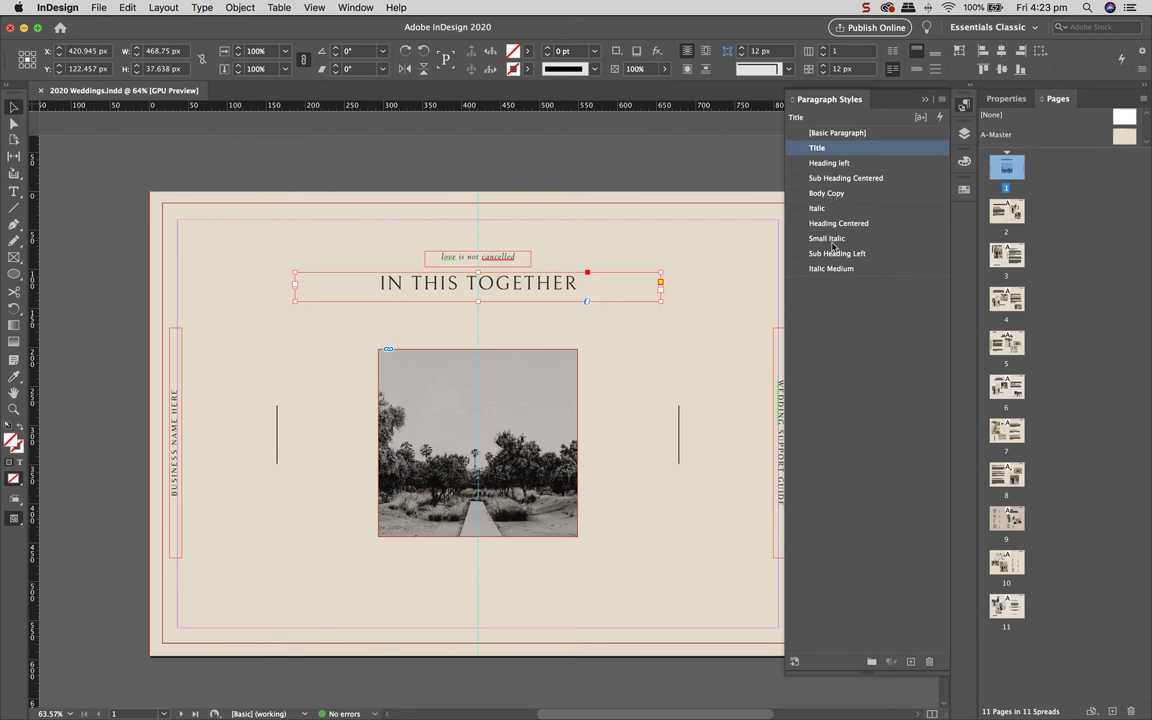
scroll(696, 344, down, 10)
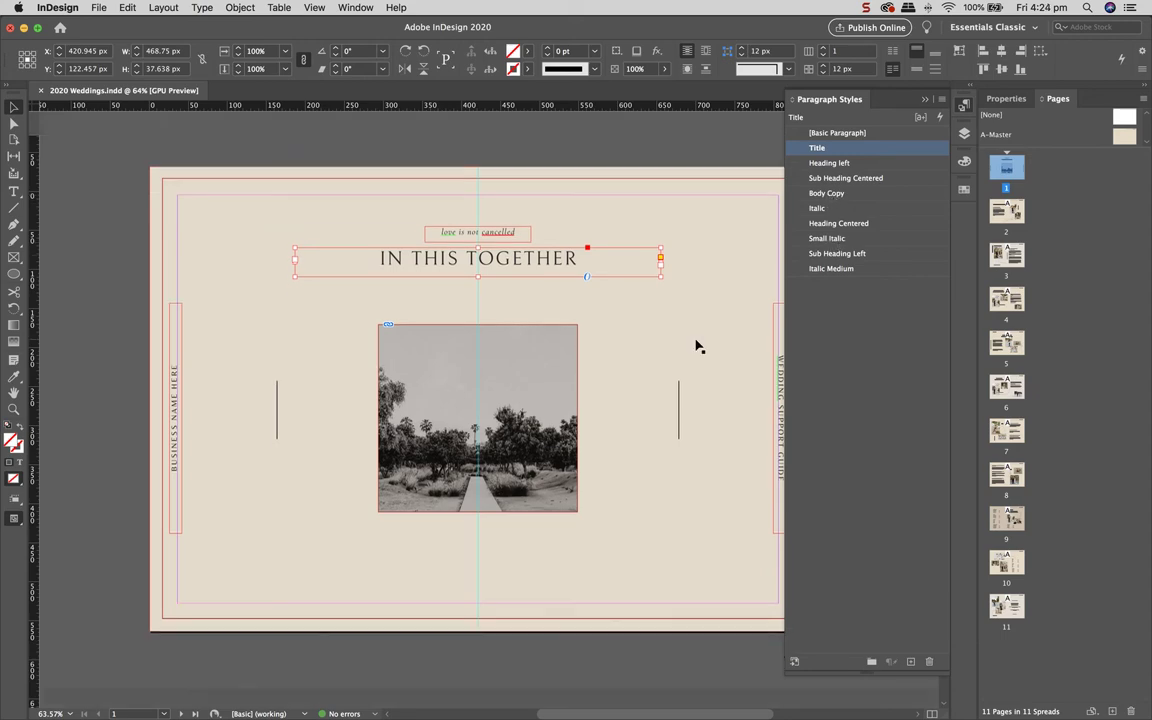
scroll(696, 344, down, 13)
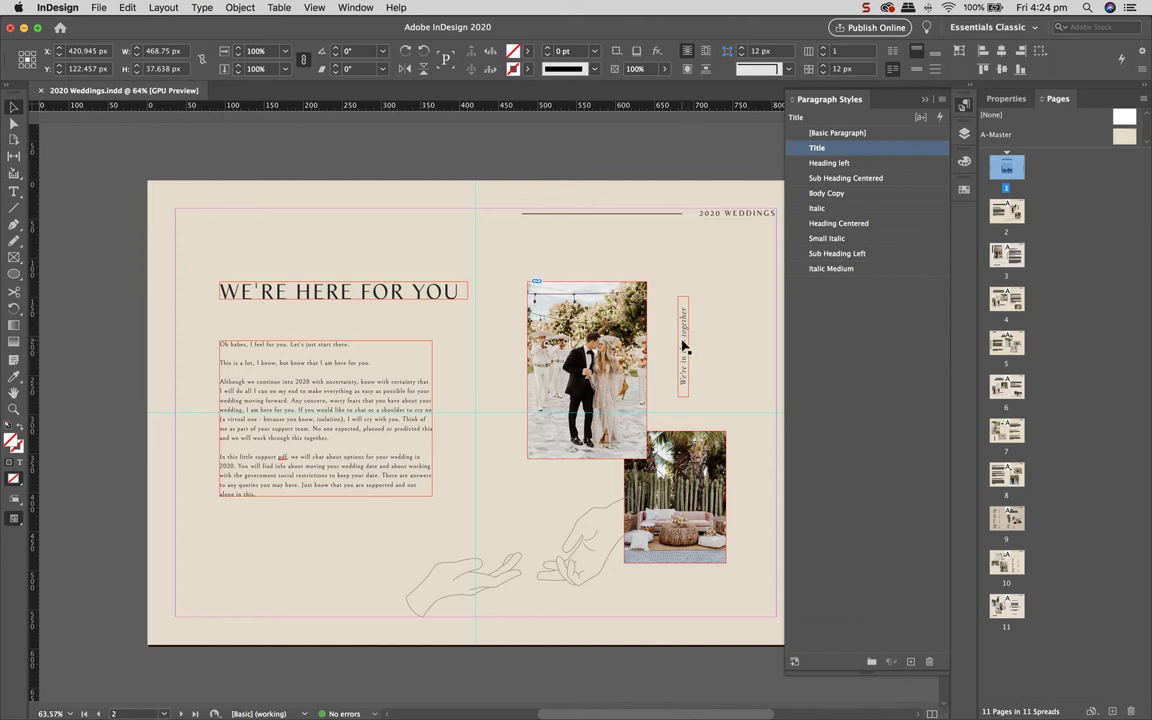
click(447, 298)
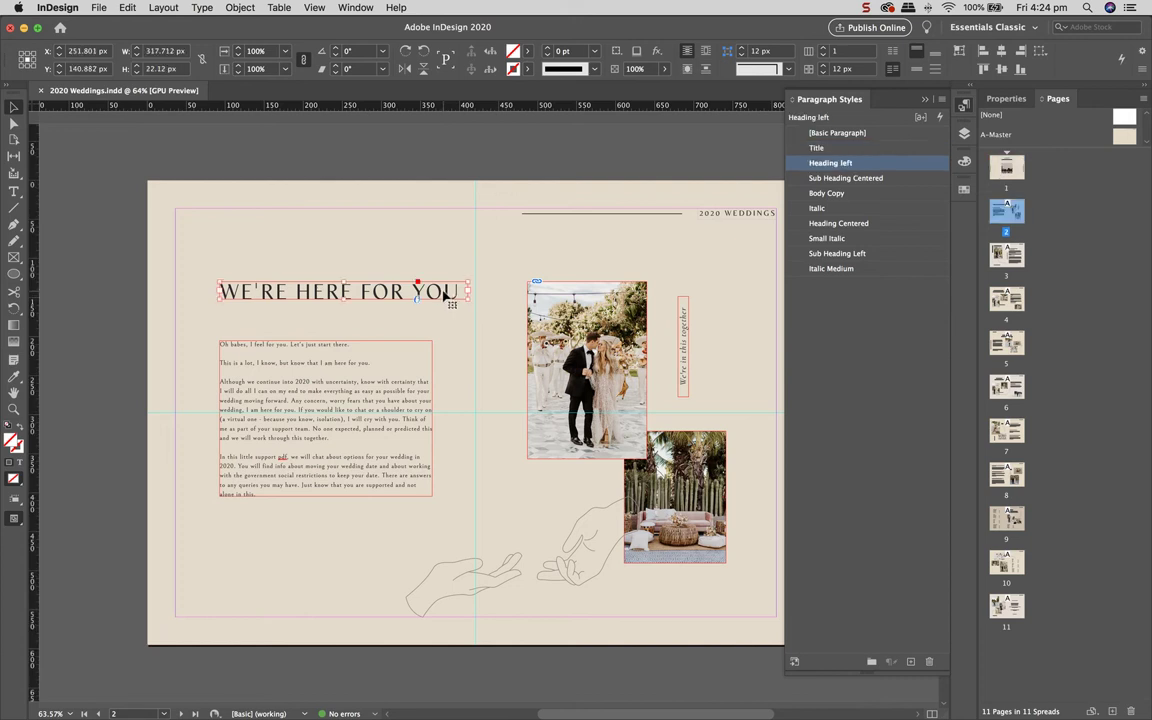
click(370, 366)
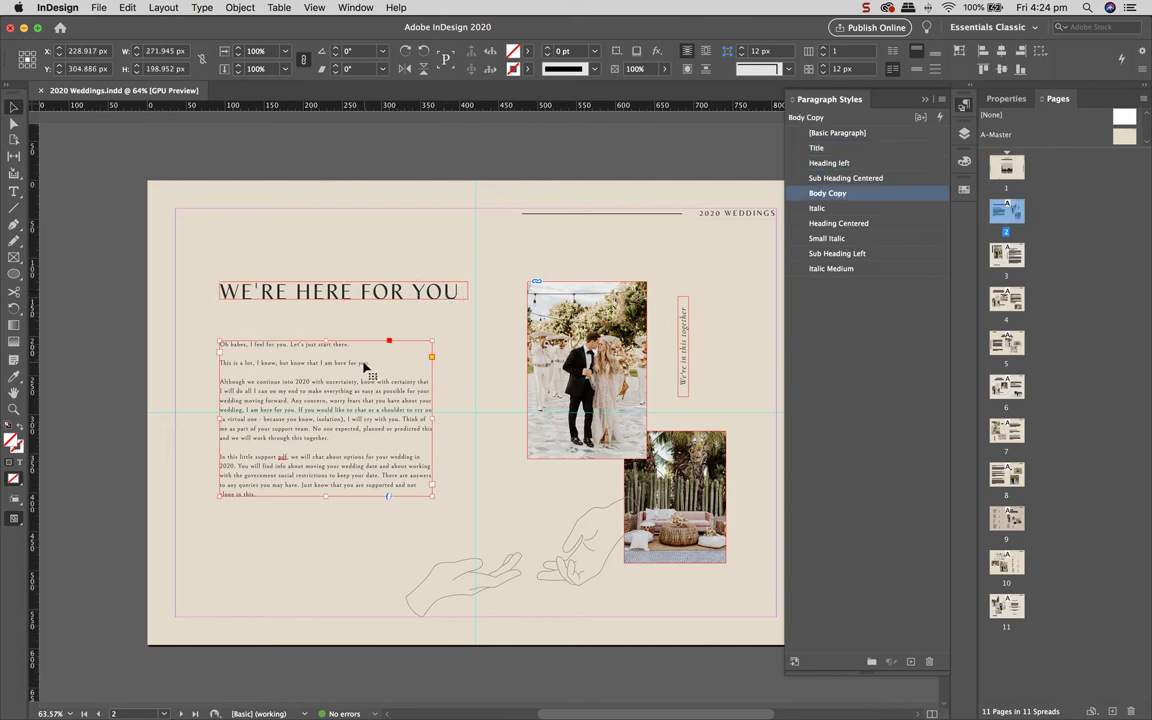
click(684, 348)
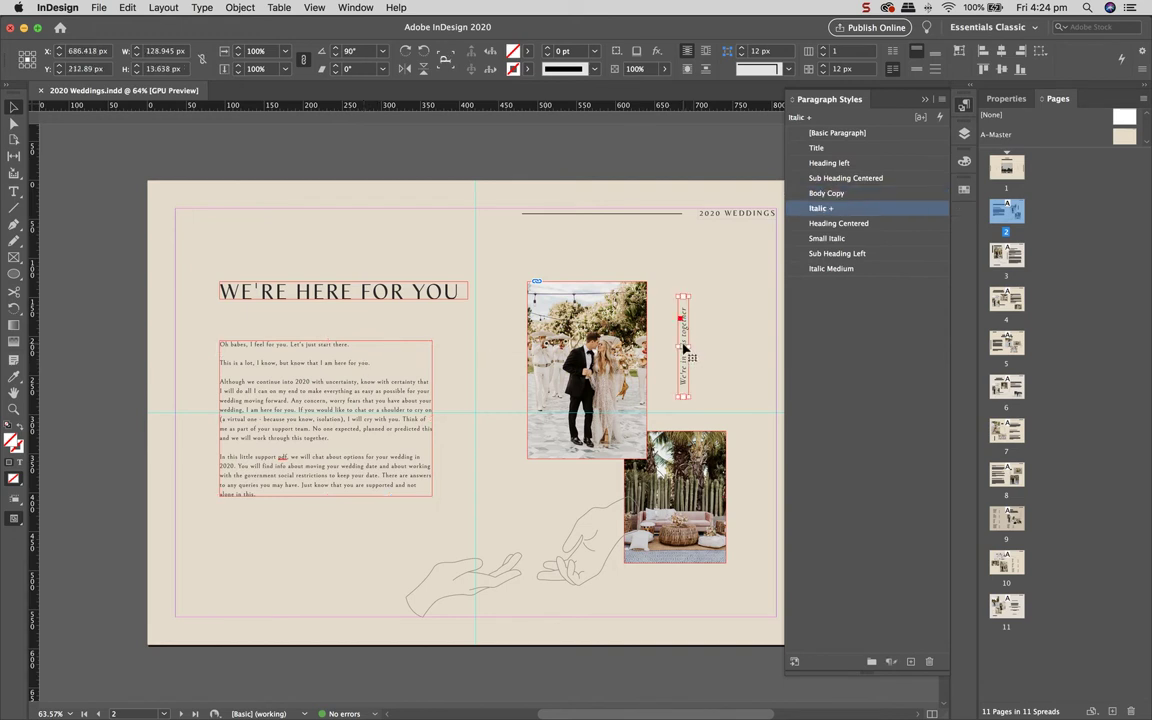
click(415, 364)
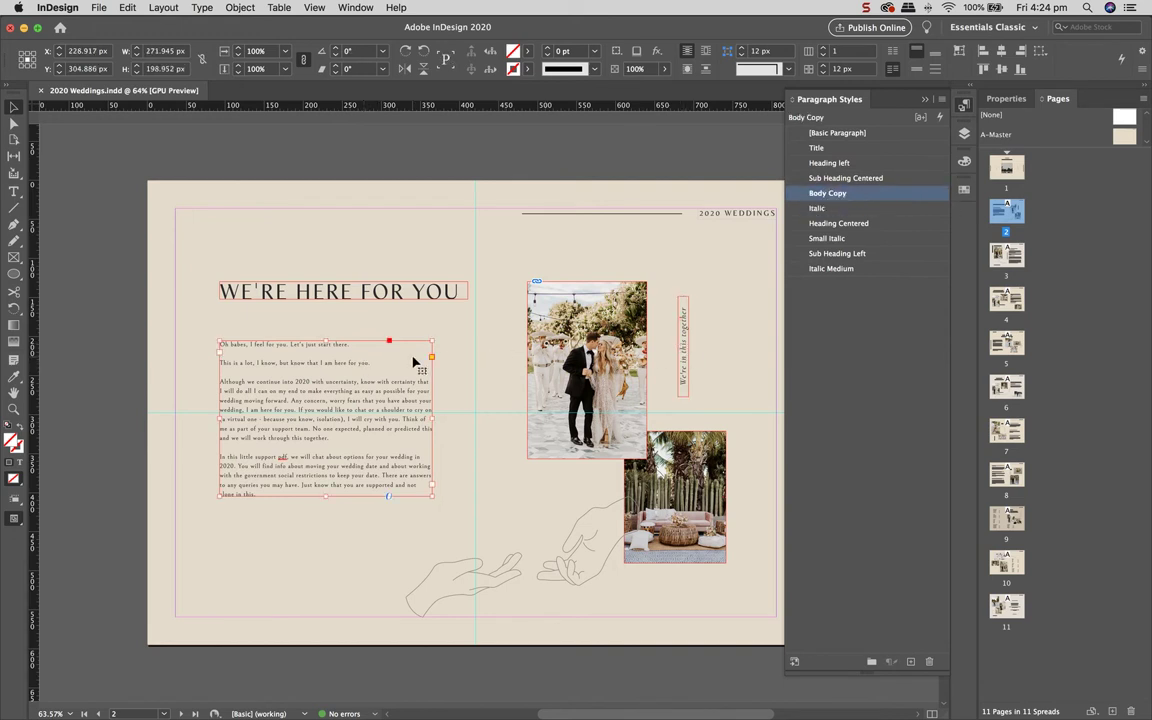
click(408, 295)
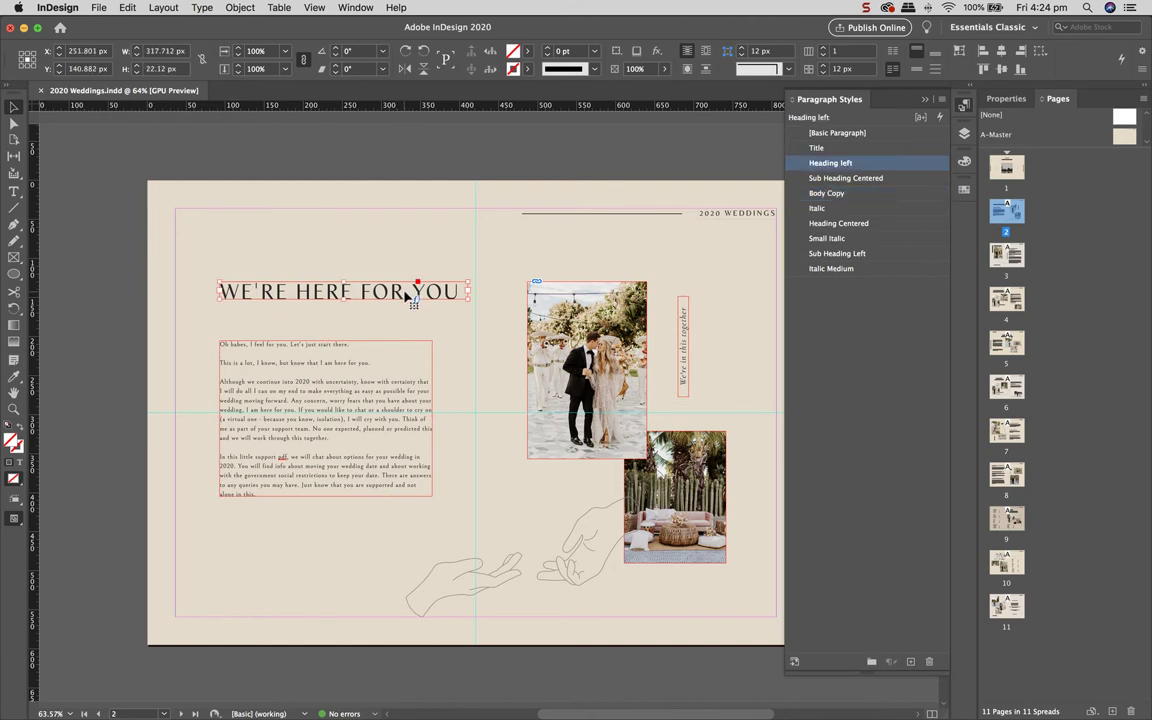
Step: Review the basic character formats of the Heading left paragraph style and close its options without changes
double_click(830, 165)
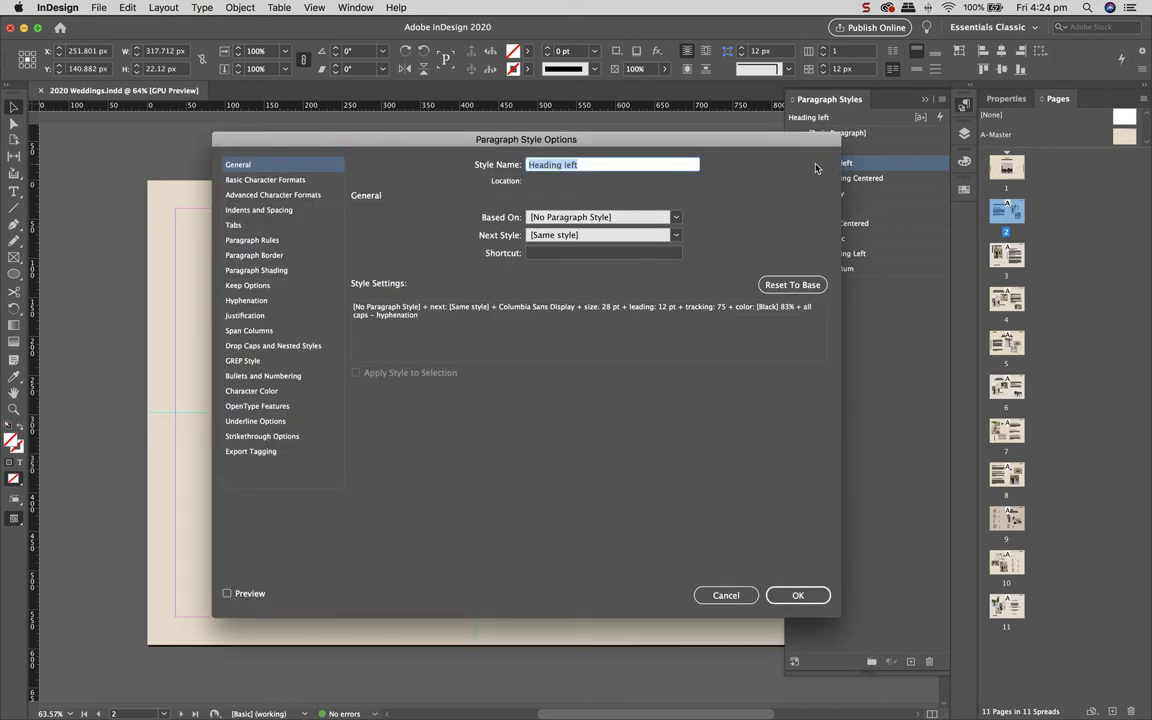
drag(586, 141, 563, 135)
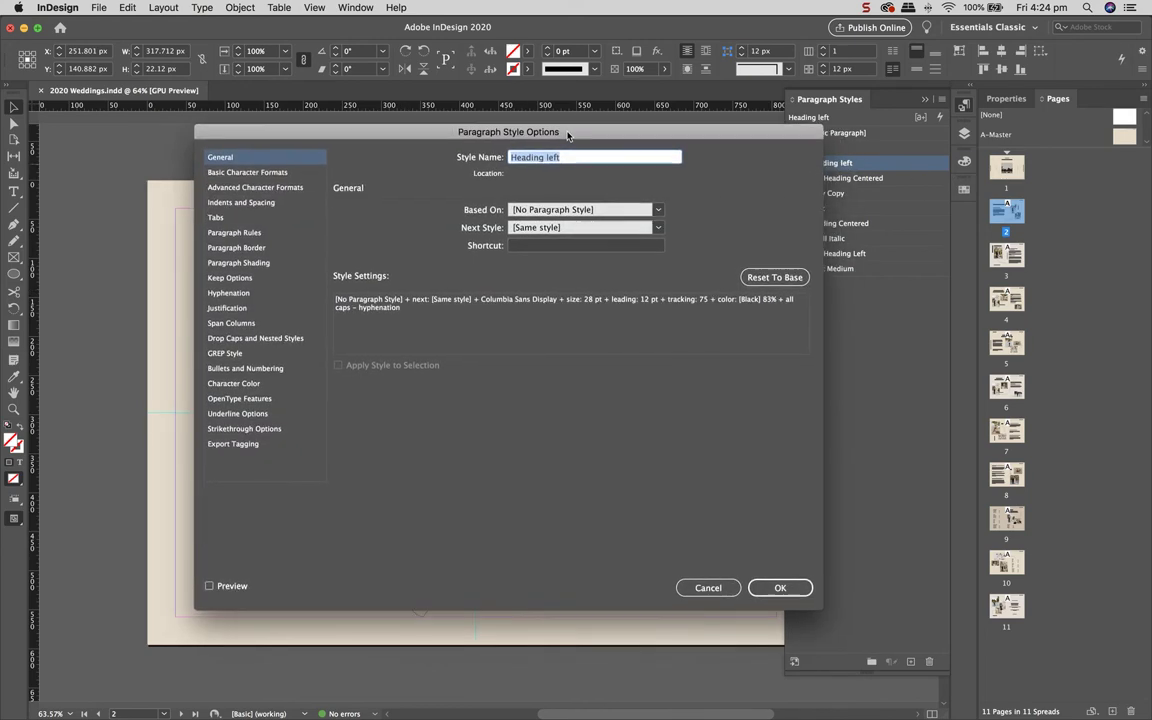
click(232, 175)
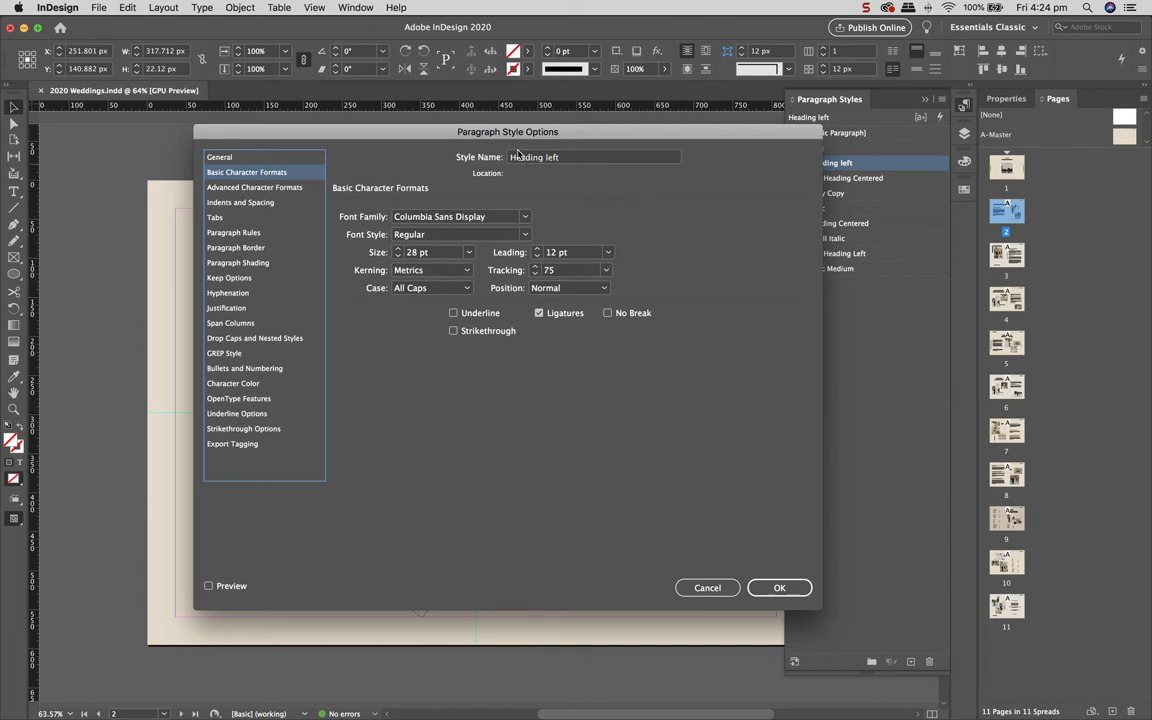
click(707, 588)
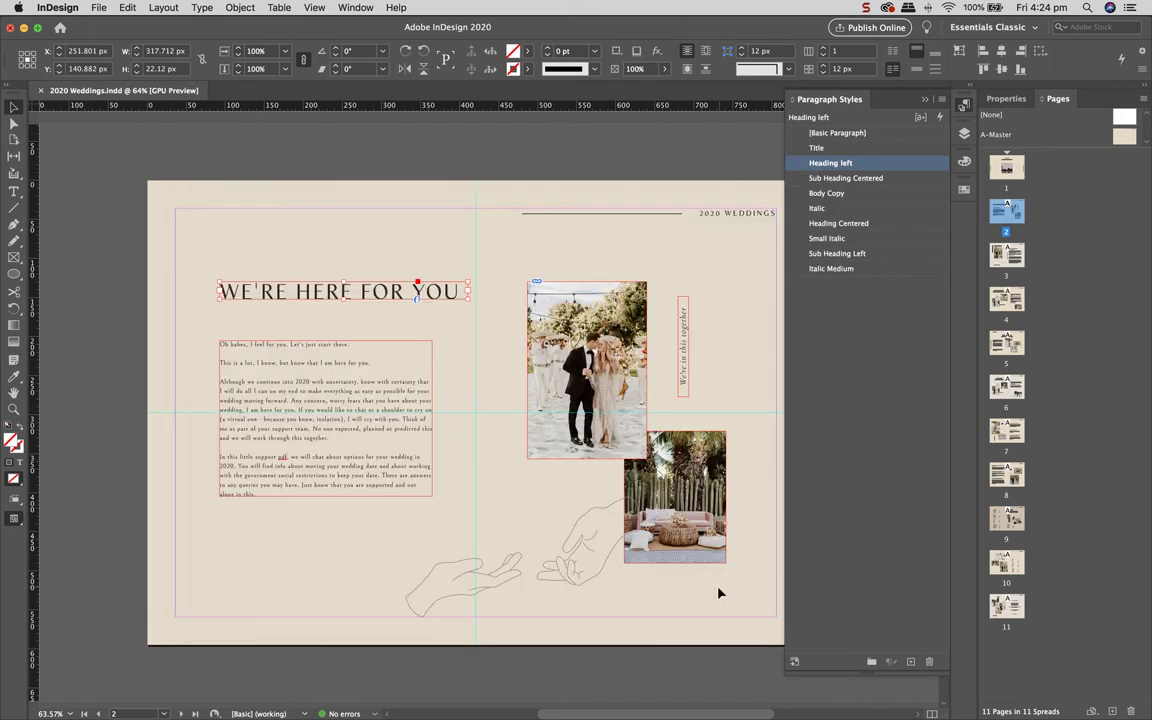
Step: Select the body text frame on page 2 to check its paragraph style
scroll(686, 316, right, 2)
scroll(686, 316, down, 1)
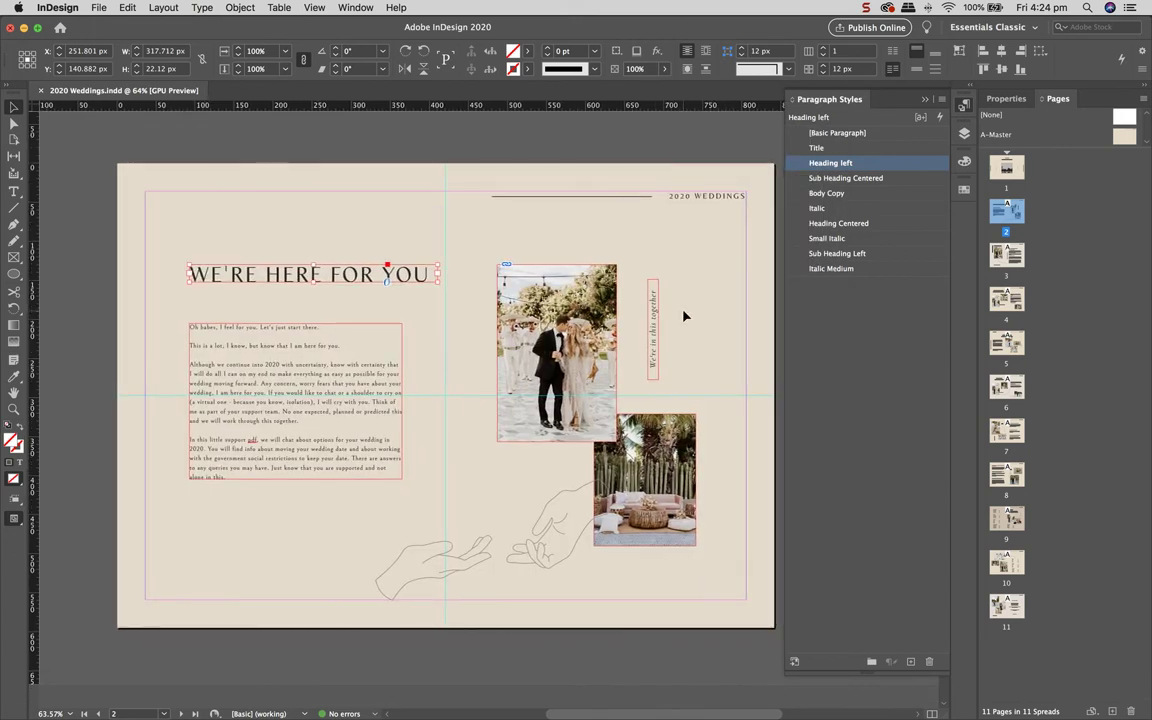
click(331, 341)
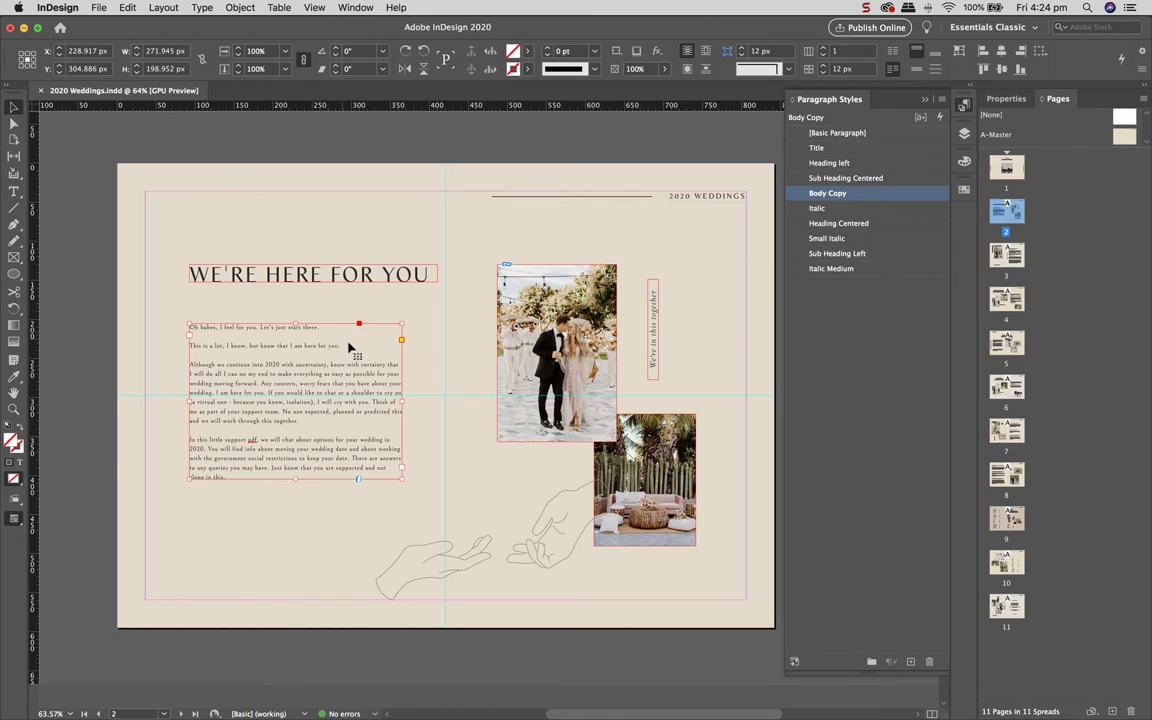
Step: Add the Character panel to the collapsed panel column and expand it with page 2's body text frame selected
scroll(360, 372, down, 1)
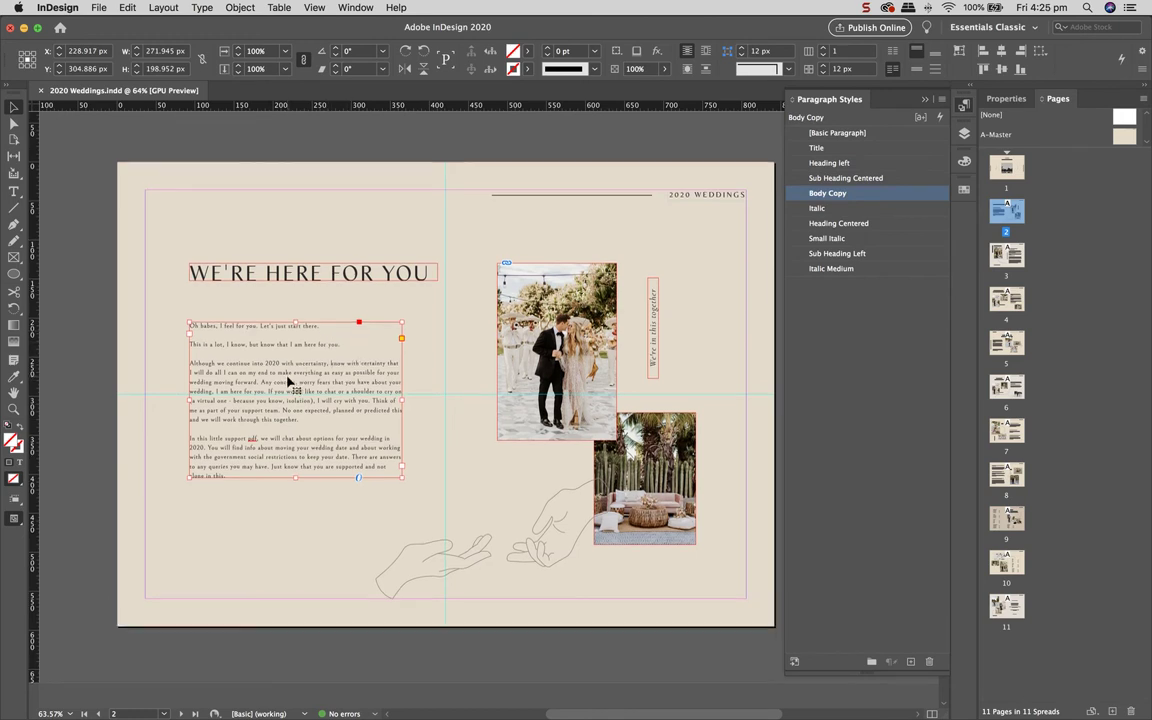
click(357, 8)
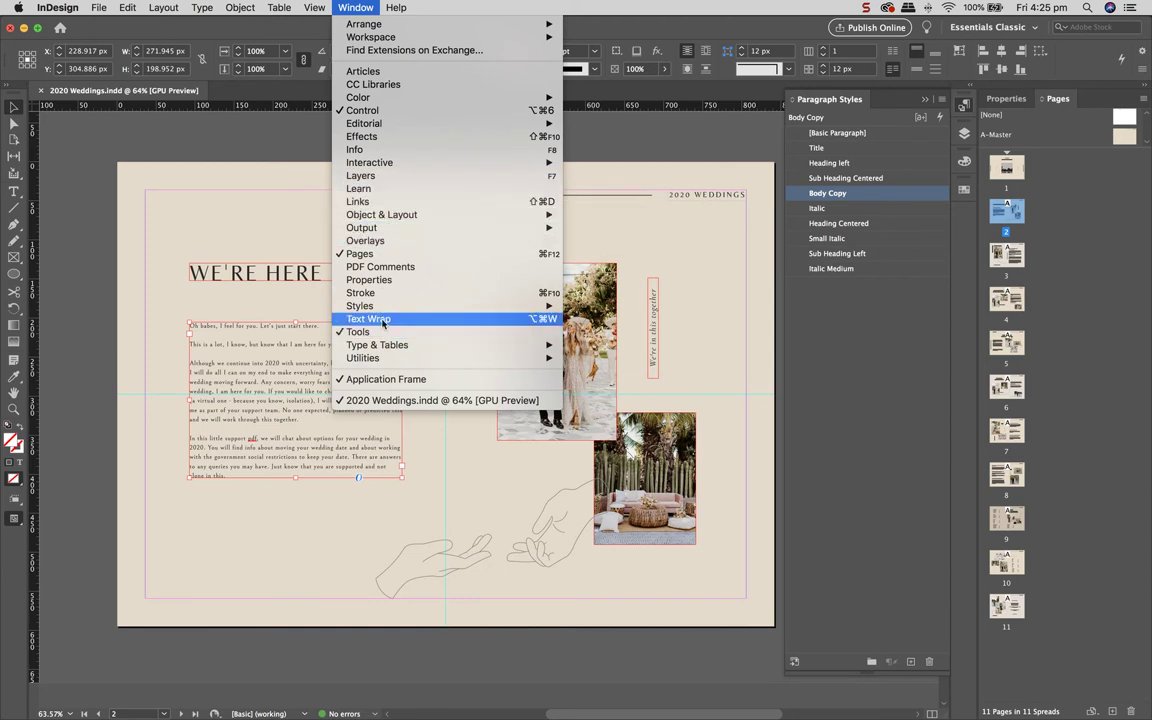
mouse_move(497, 348)
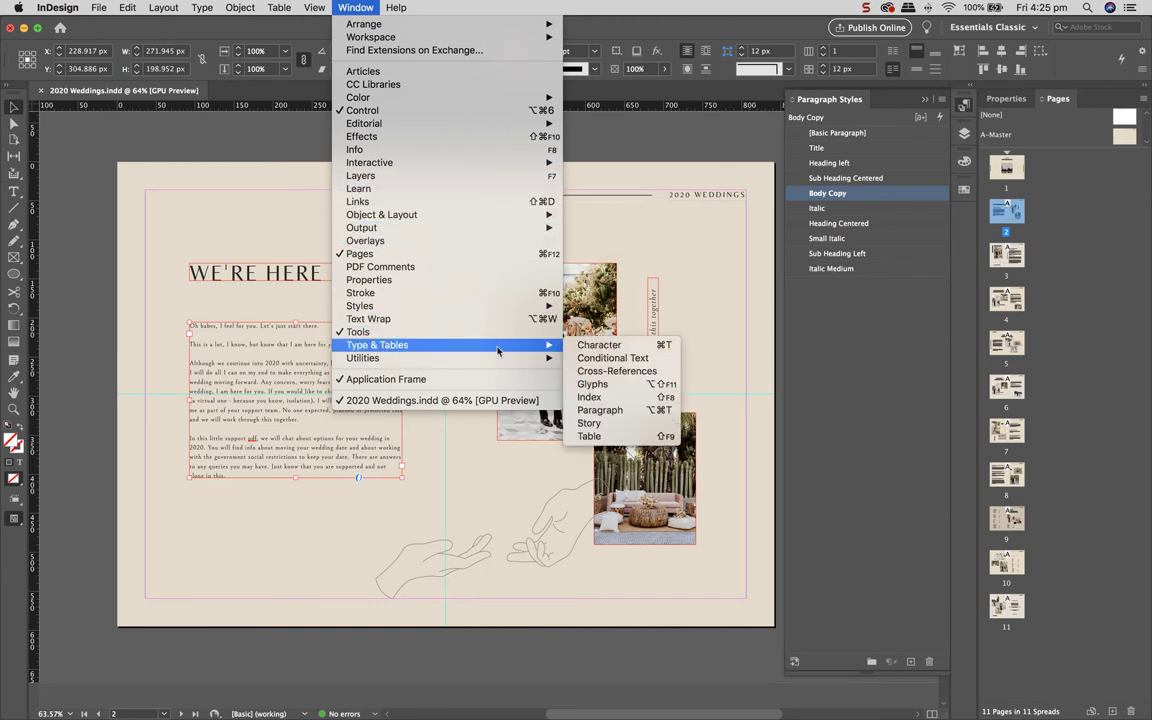
click(576, 346)
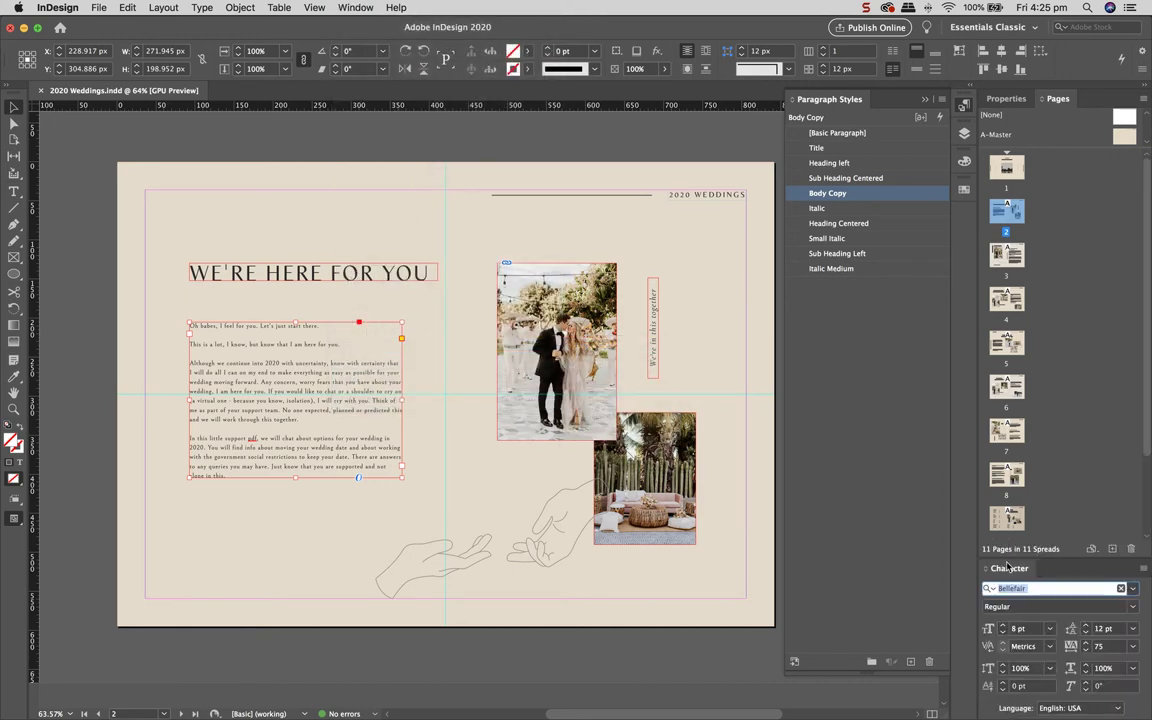
drag(1000, 572, 964, 218)
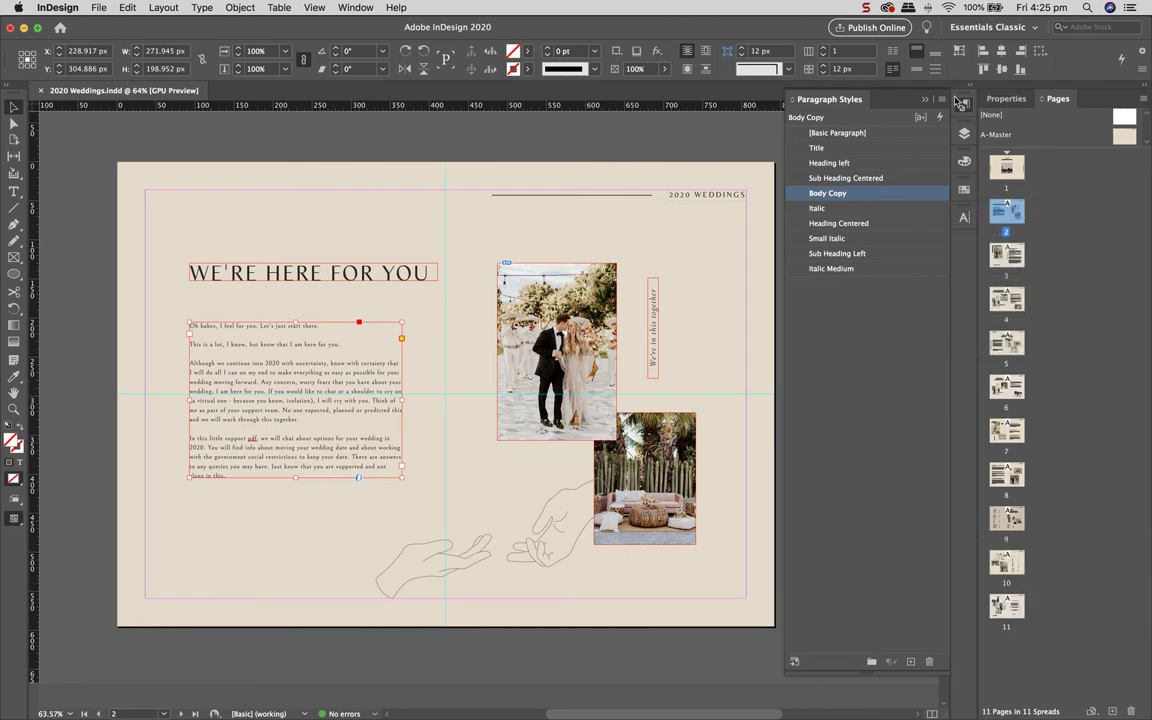
click(965, 220)
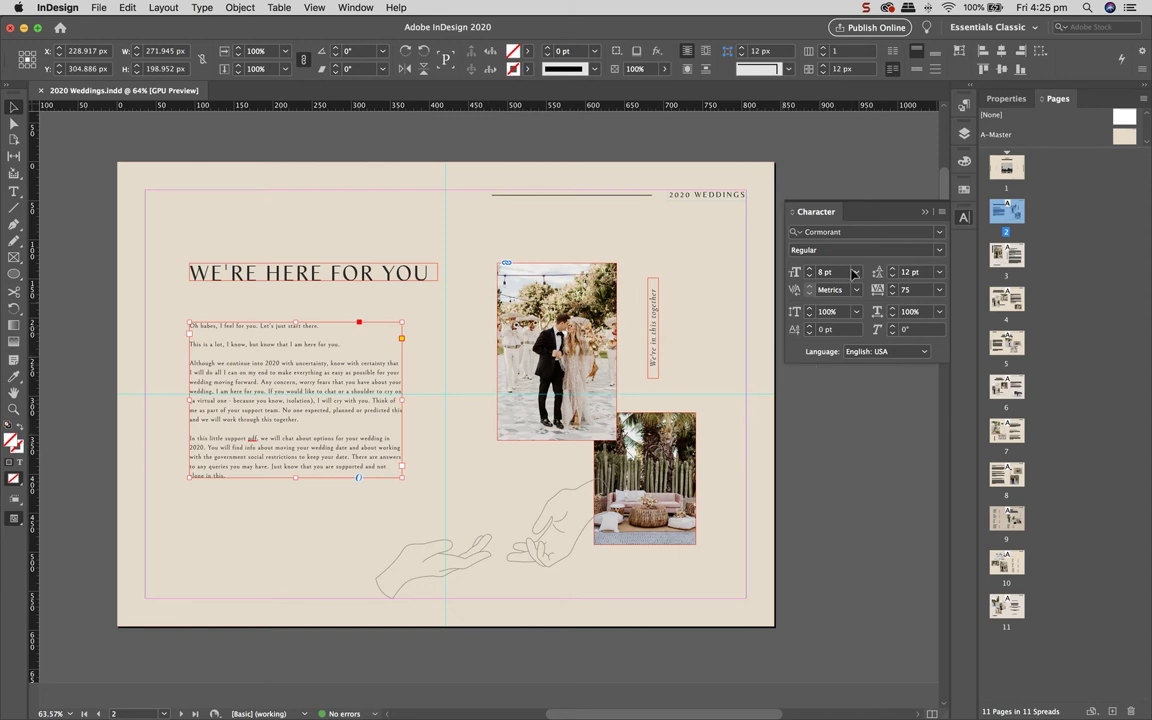
Step: Look through the font choices for page 2's body text and deselect the frame without changing its font
click(940, 232)
click(941, 233)
click(831, 280)
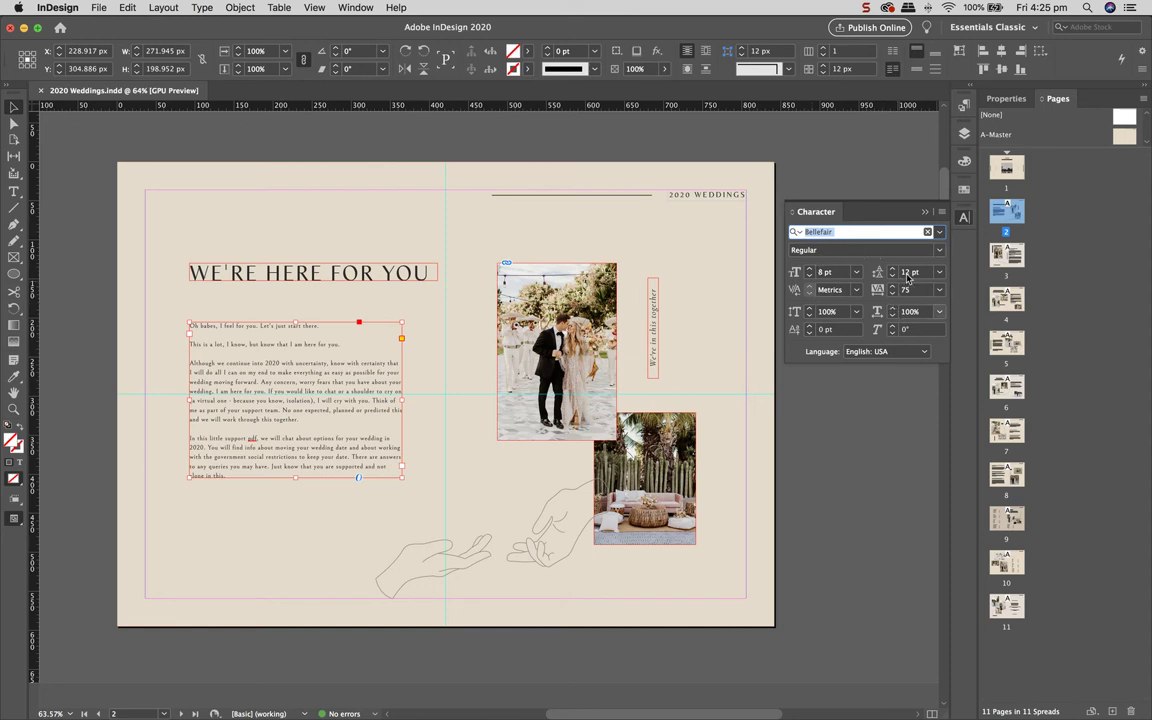
click(834, 190)
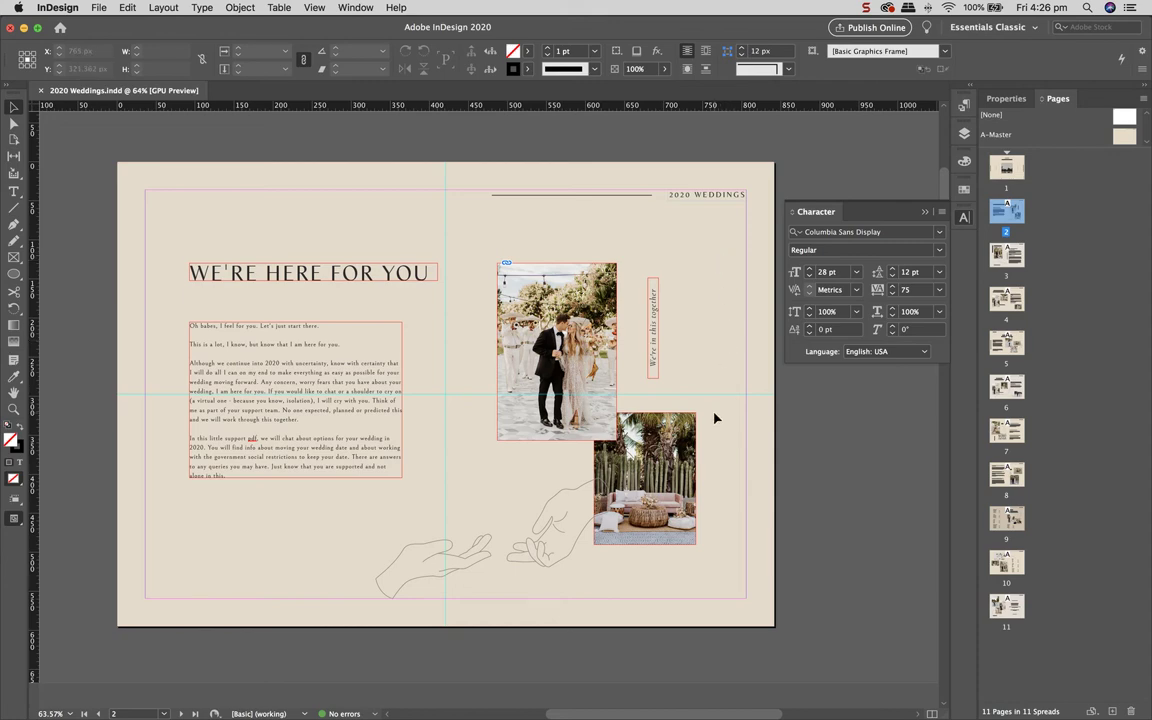
Step: Select page 3's background rectangle and review the document's colour swatches
scroll(714, 418, down, 10)
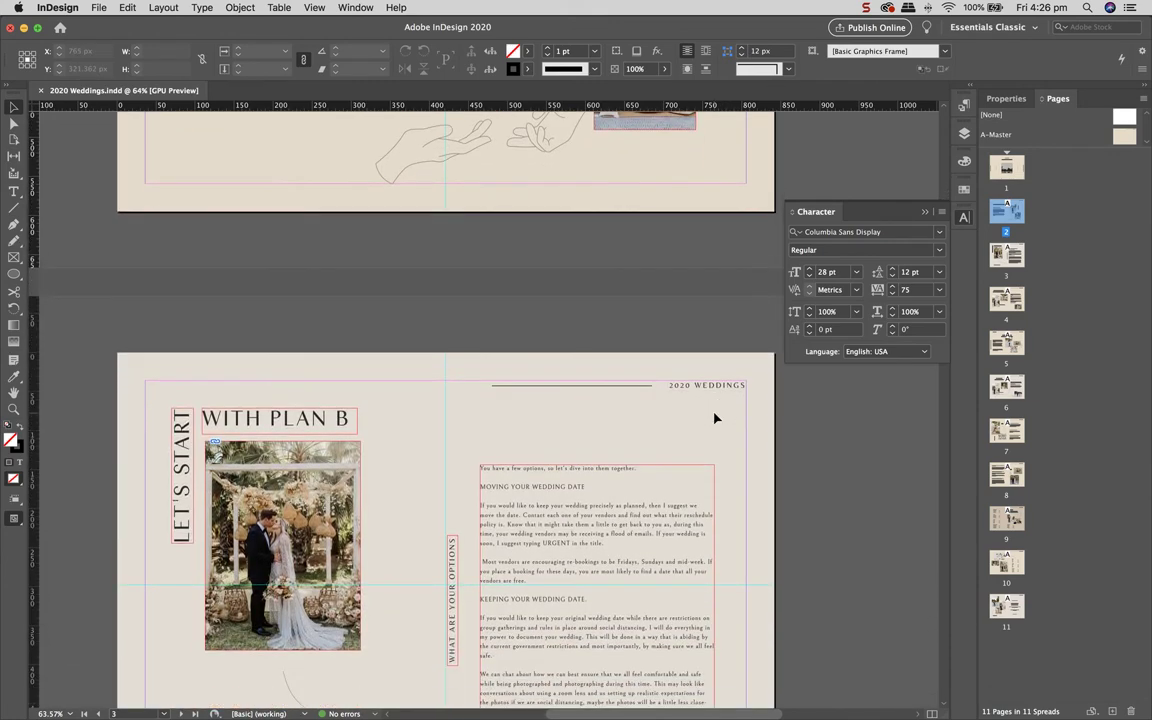
scroll(714, 418, down, 5)
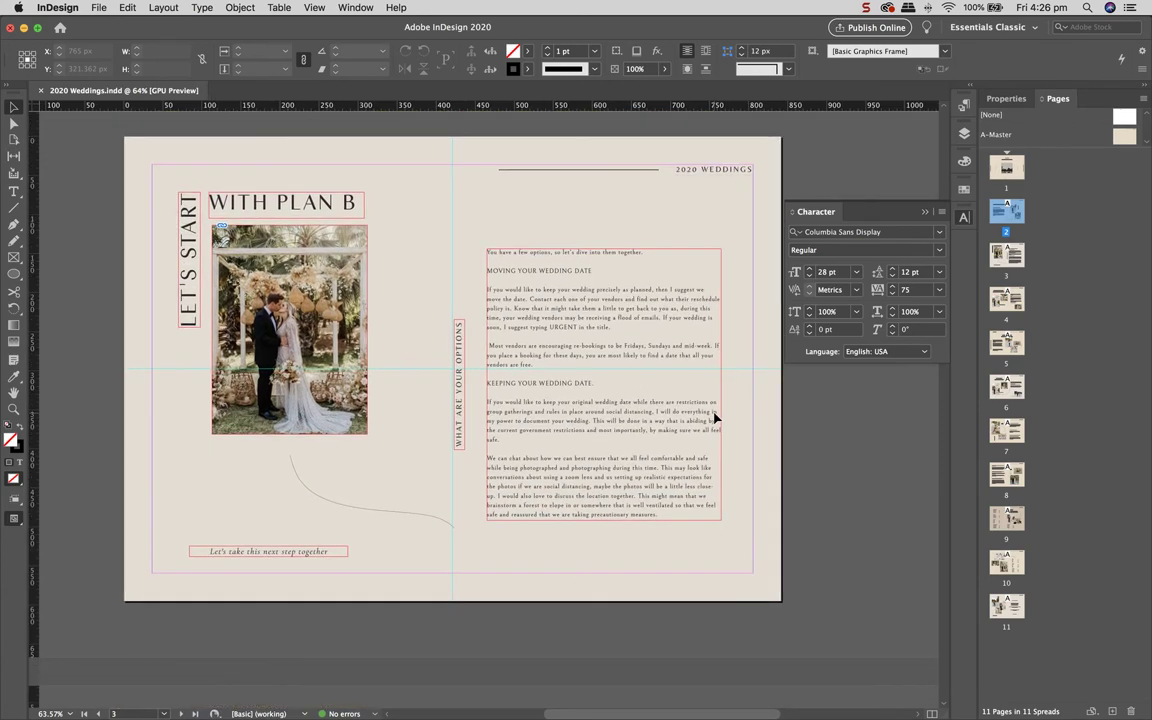
scroll(714, 418, up, 2)
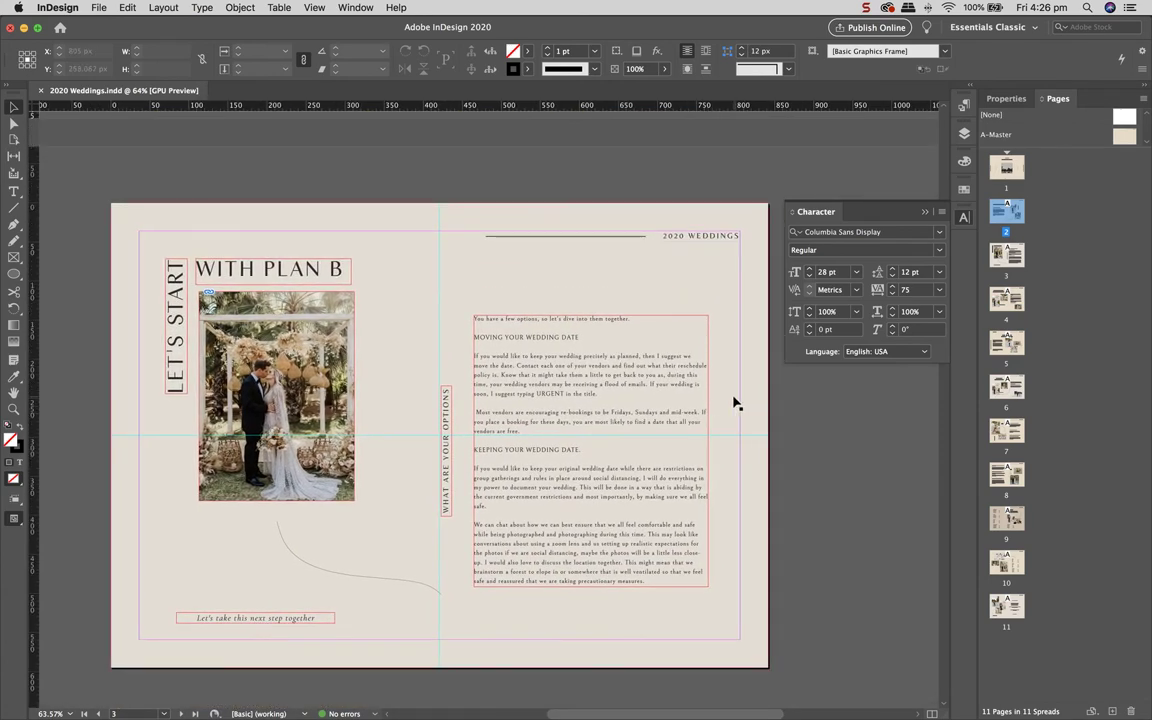
click(735, 403)
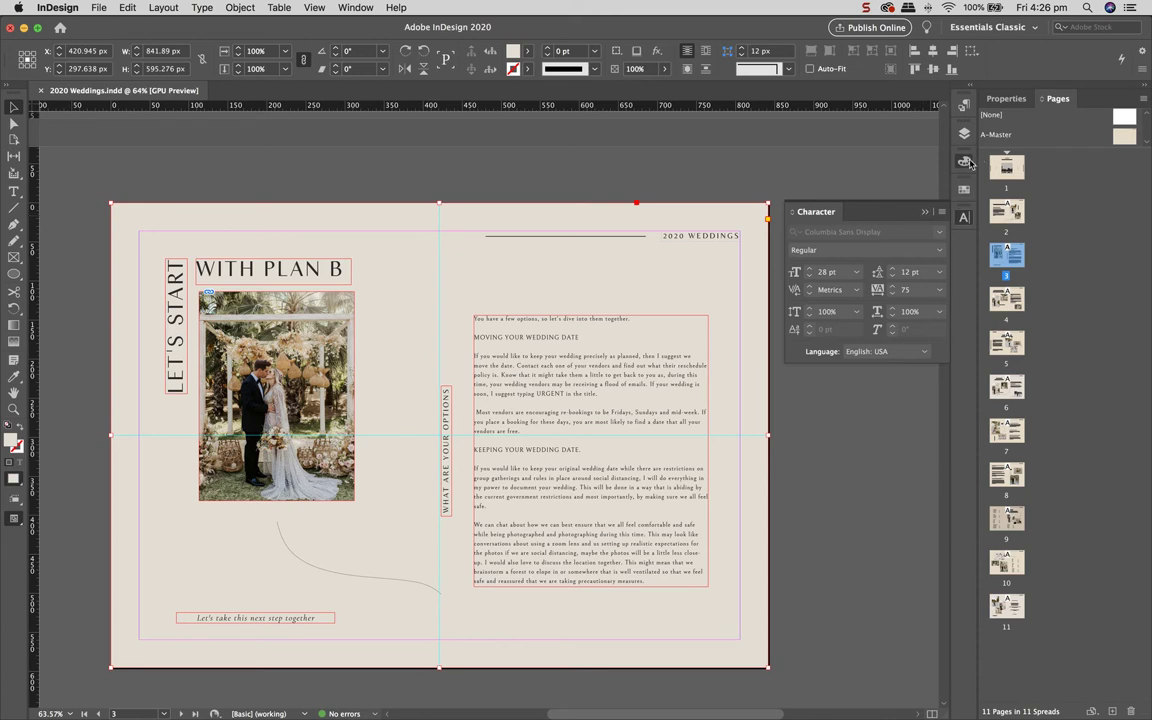
click(965, 190)
click(966, 193)
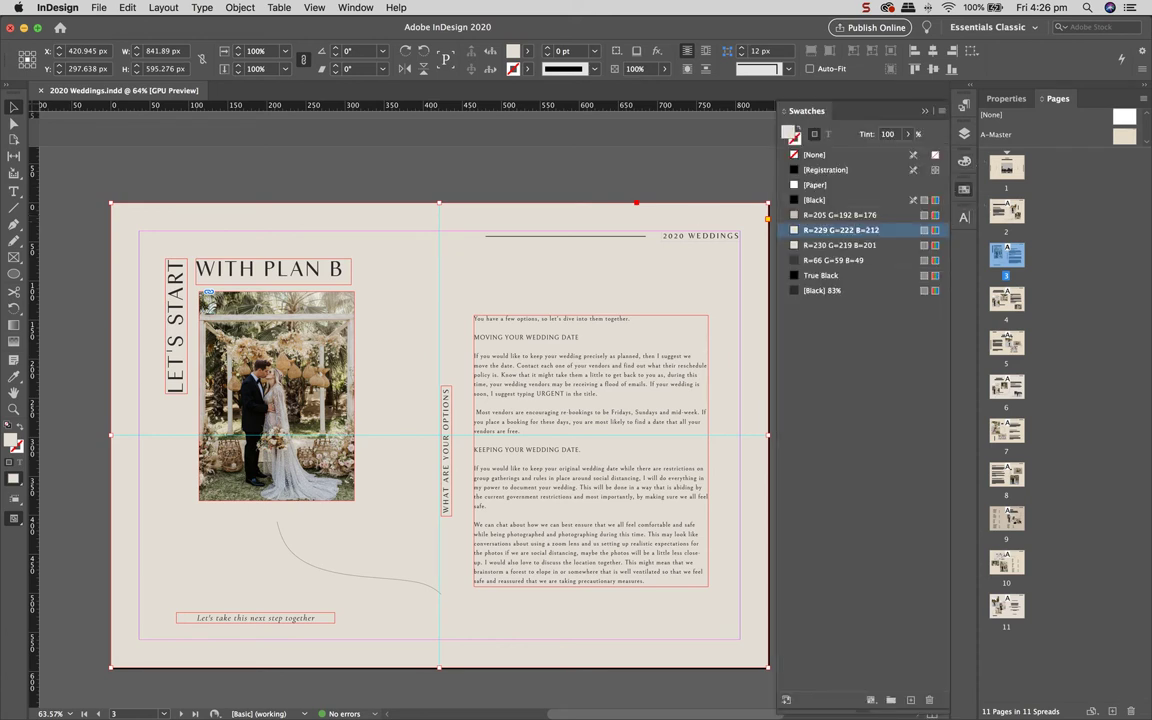
key(Down)
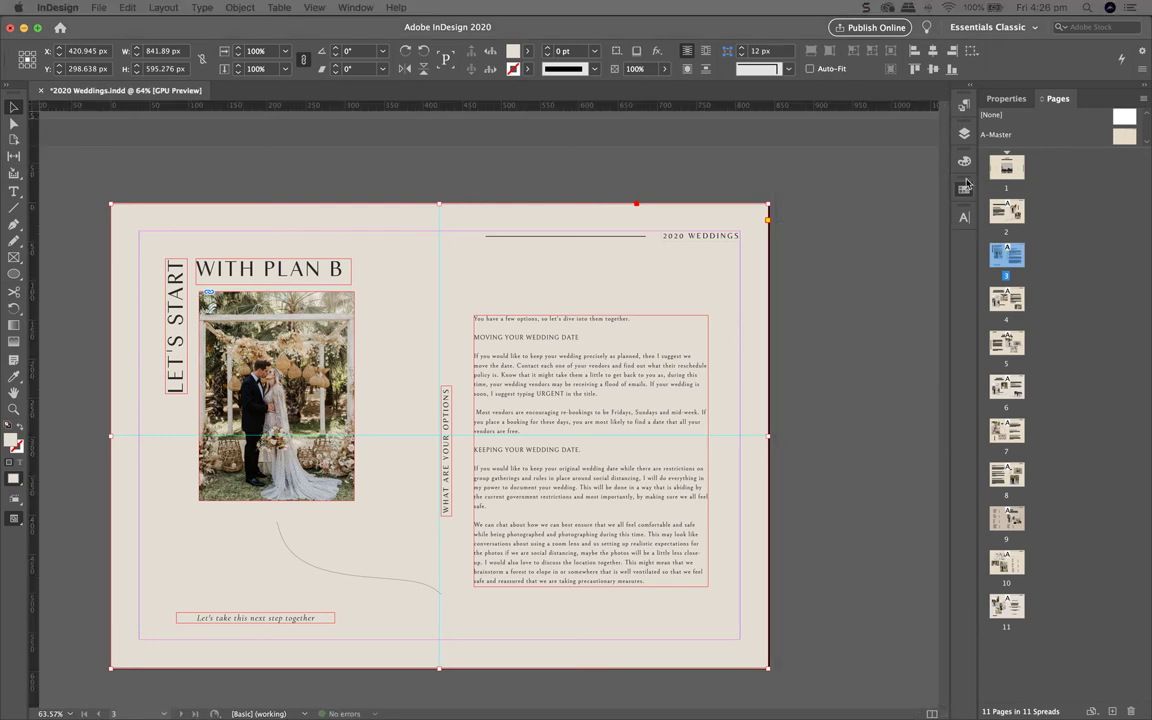
key(F5)
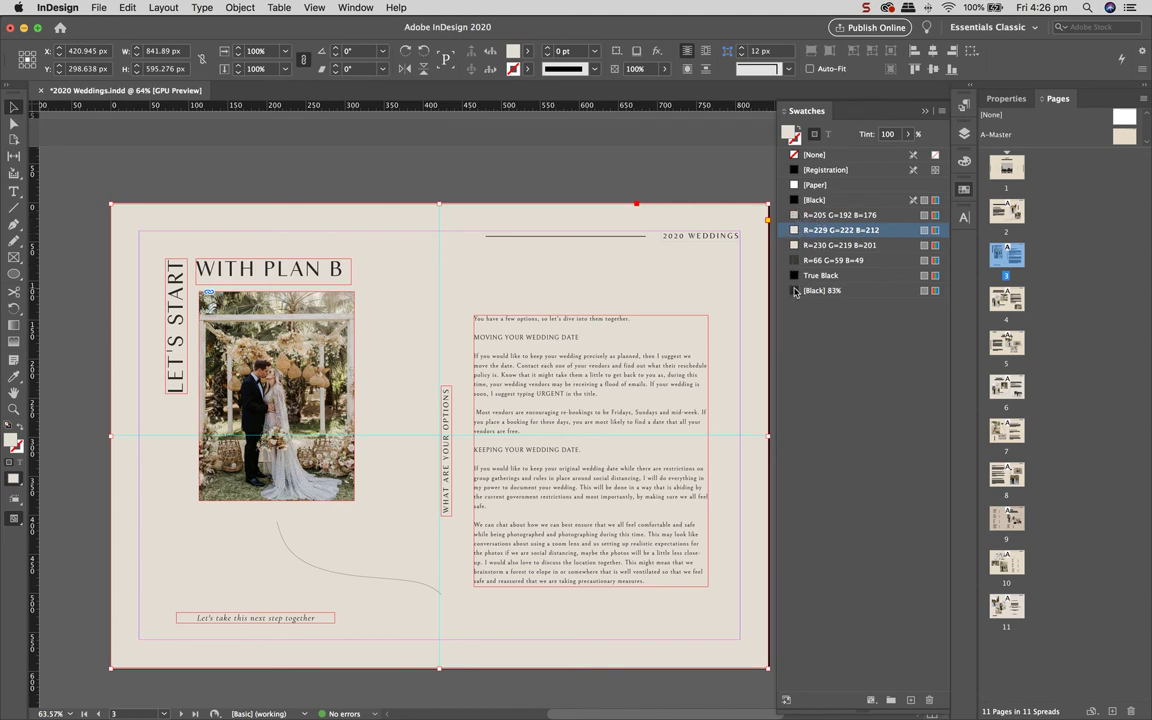
Step: Open the Color Picker for the fill of page 3's background rectangle
click(962, 162)
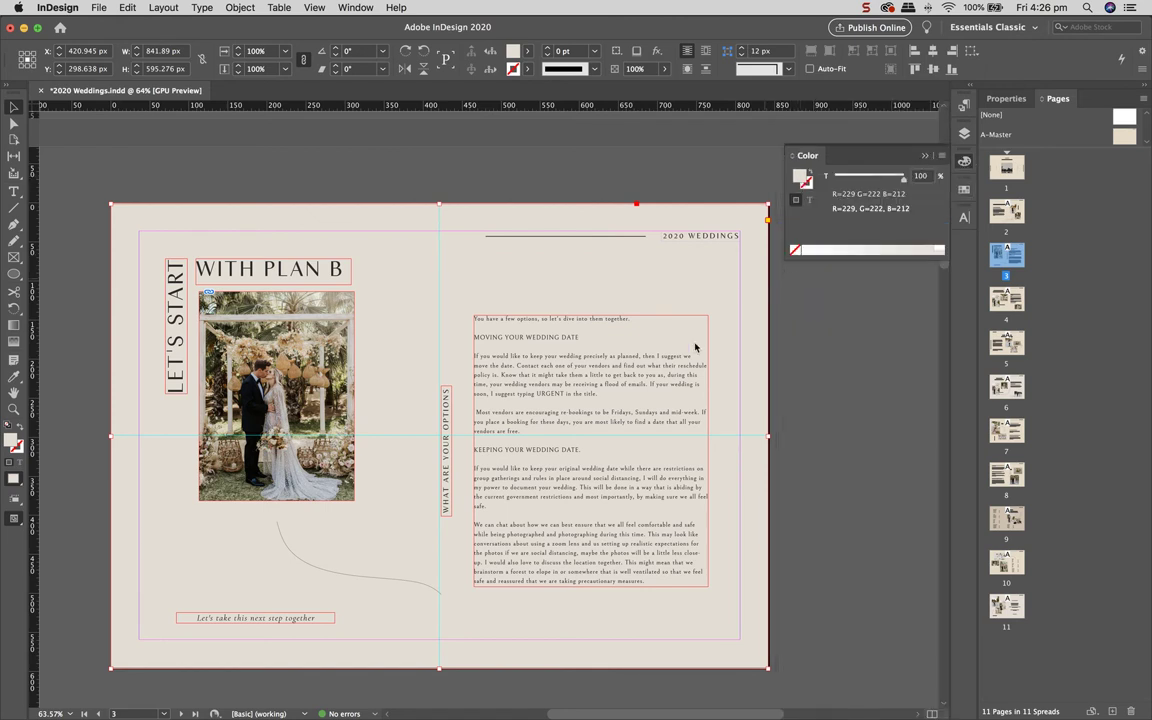
click(806, 187)
double_click(806, 189)
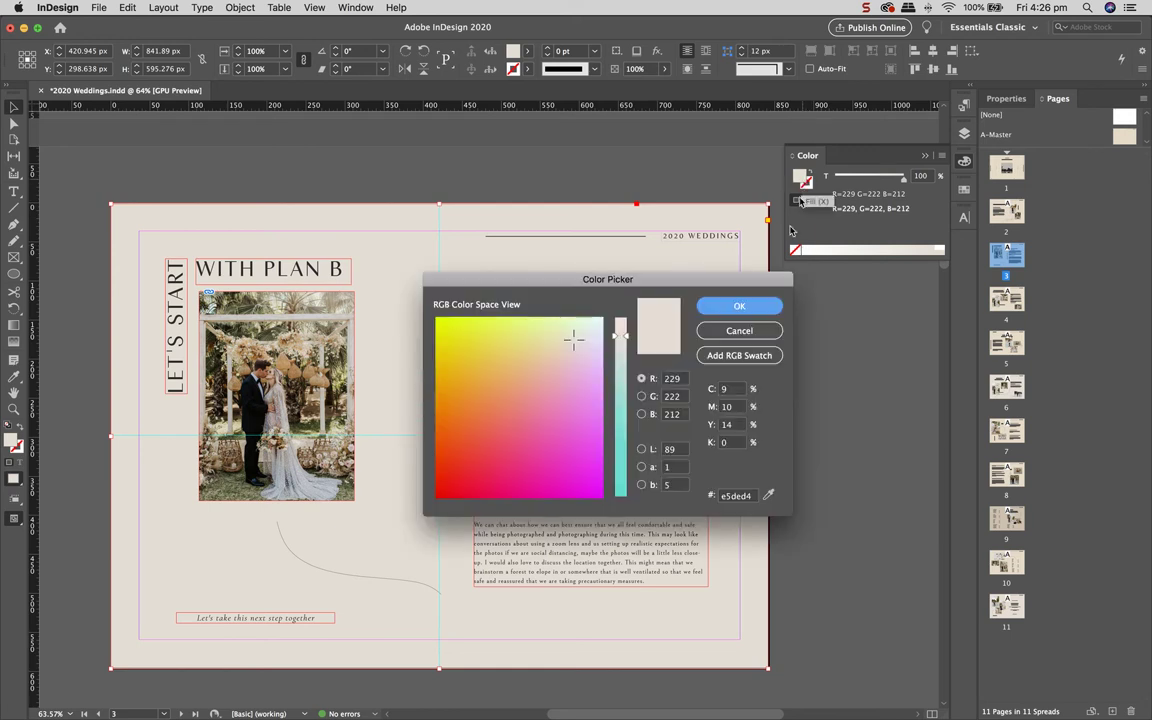
drag(697, 288, 674, 287)
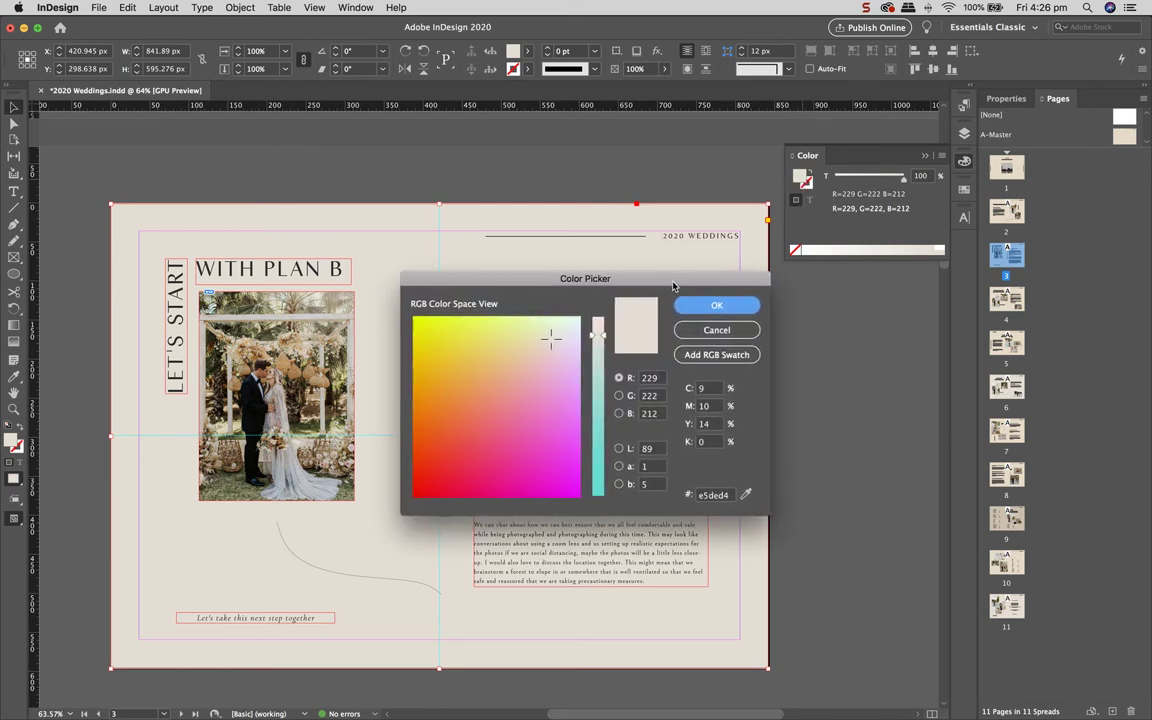
Step: Try an orange-brown colour of R=193, G=144, B=86 for the background's fill in the Color Picker
drag(553, 344, 527, 423)
mouse_move(476, 386)
mouse_down()
mouse_move(491, 429)
mouse_move(453, 445)
mouse_up()
click(468, 396)
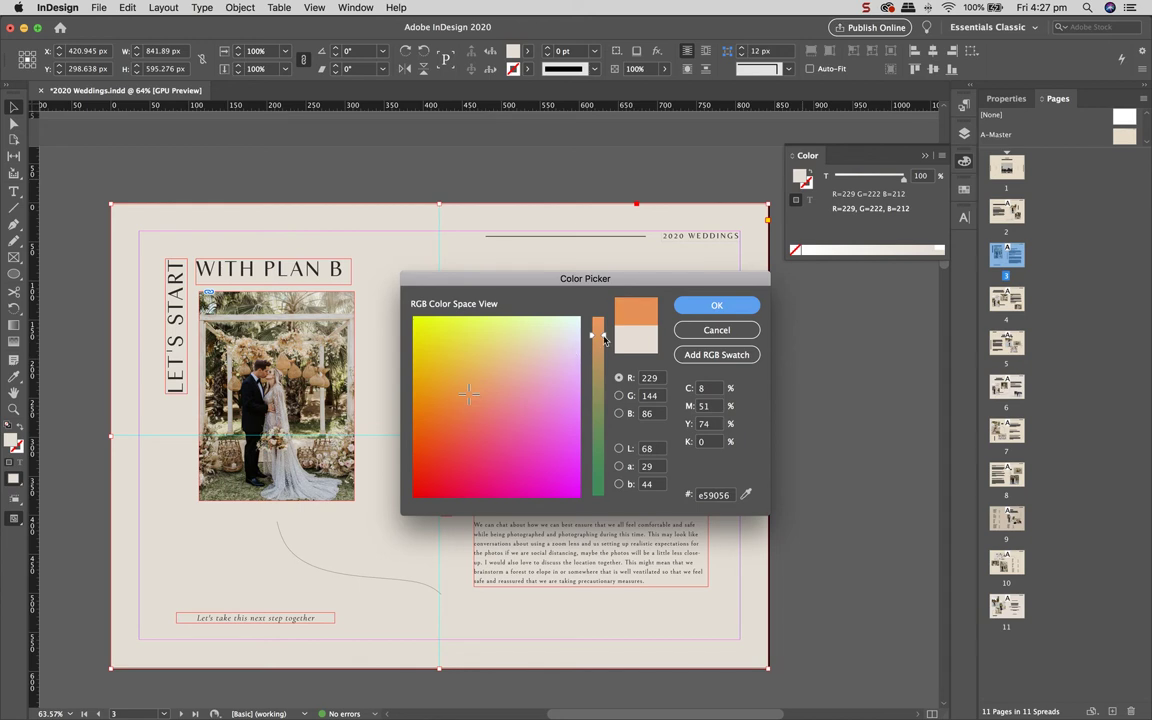
mouse_move(597, 334)
mouse_down()
mouse_move(599, 442)
mouse_move(602, 362)
mouse_up()
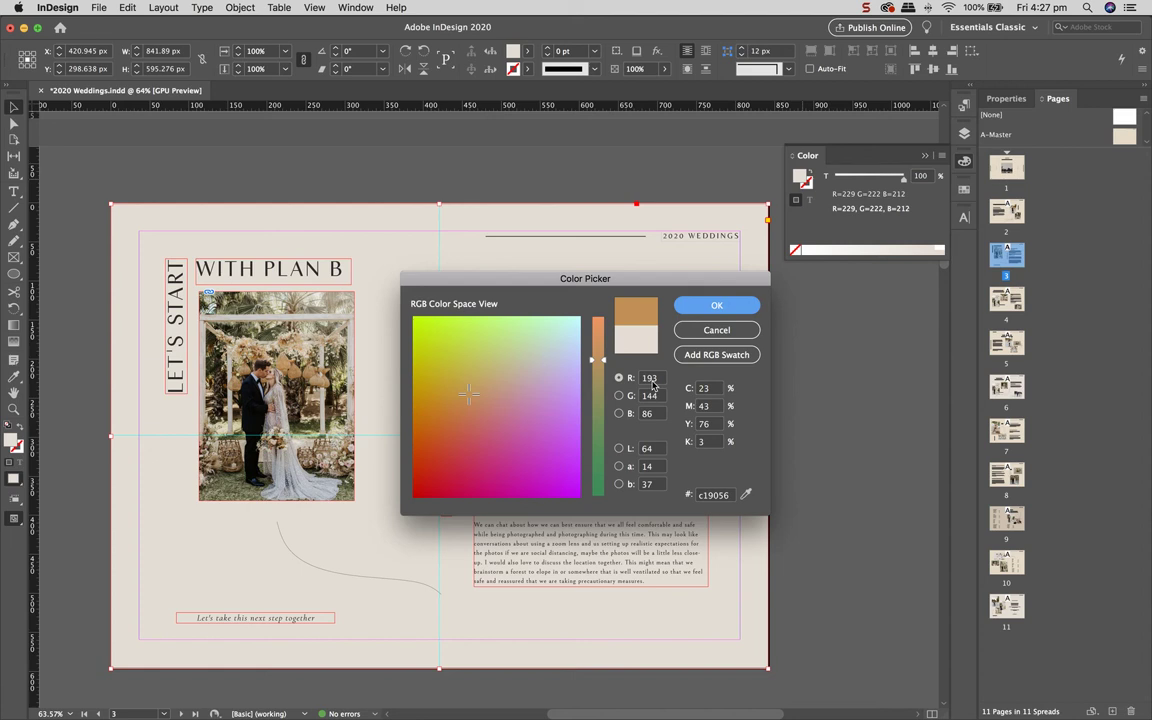
Step: Check the RGB, CMYK and hex value fields of the chosen colour in the Color Picker
click(650, 379)
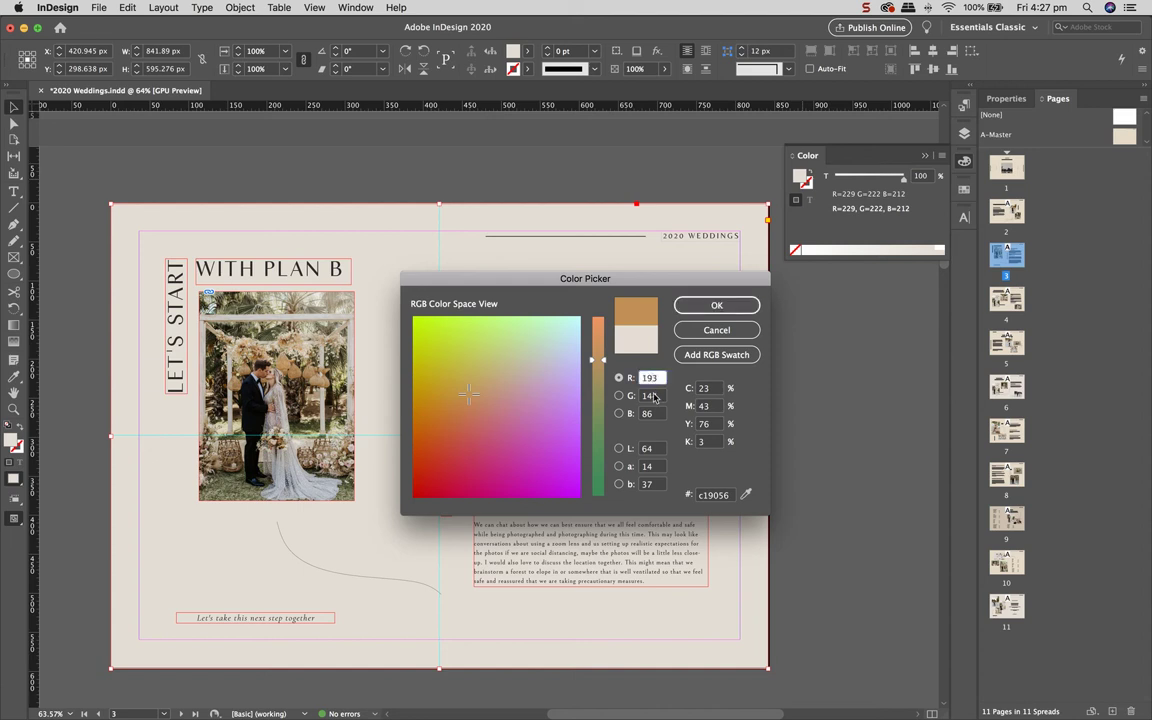
click(652, 396)
click(652, 414)
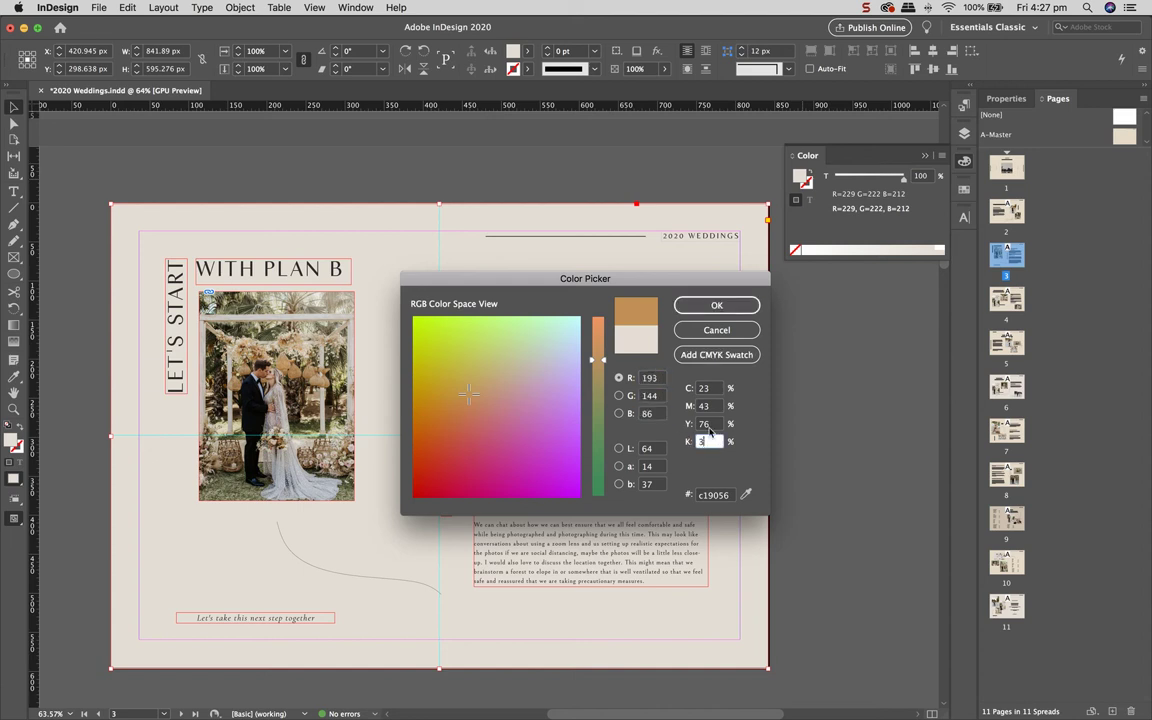
click(706, 424)
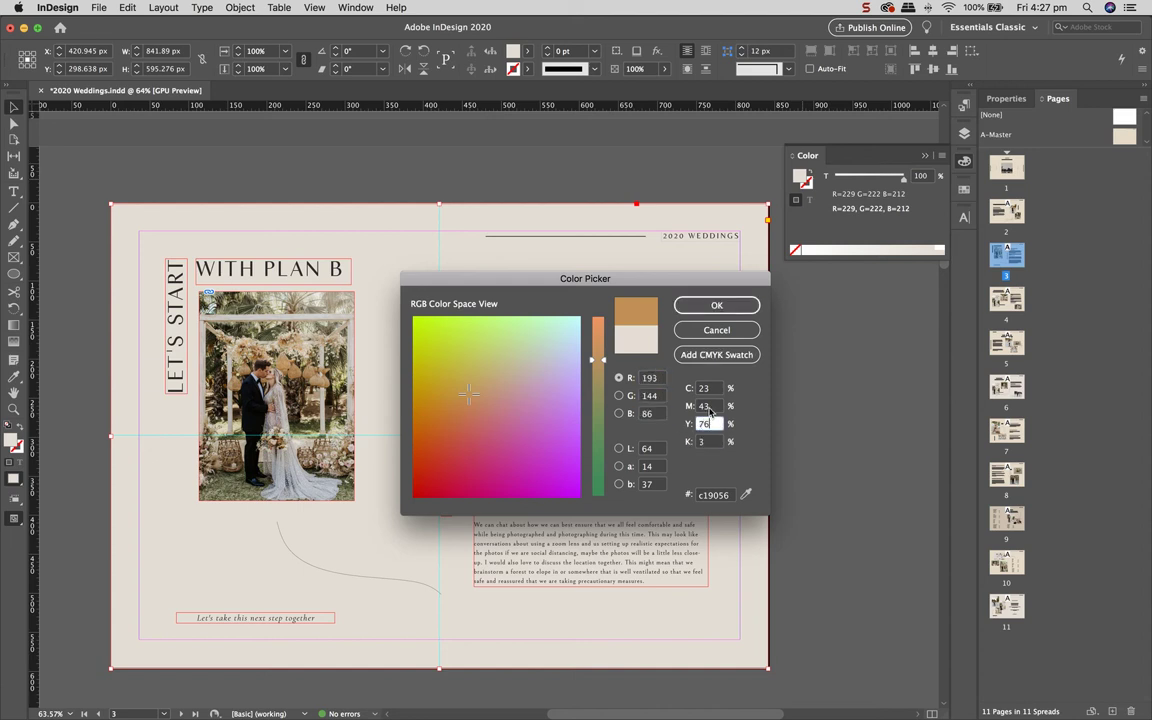
click(697, 497)
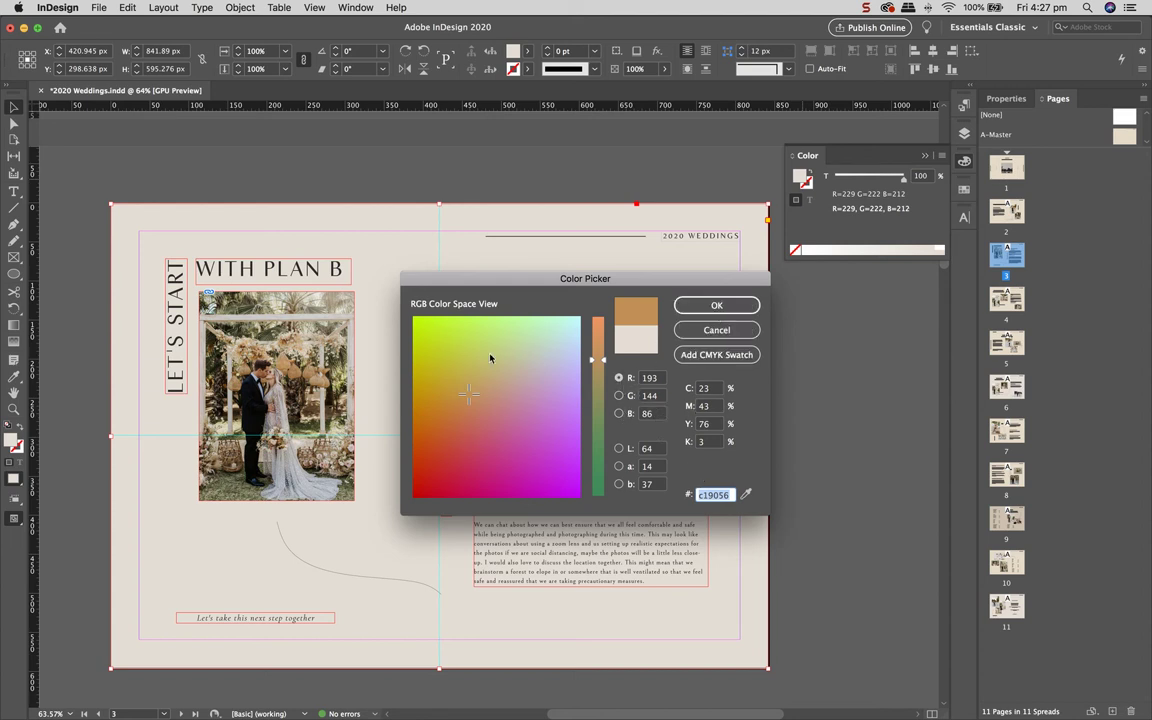
Step: Apply the pale blue-grey c9cdd3 (C=21 M=14 Y=12 K=0) to page 3's background, save it as a swatch and deselect the rectangle
mouse_move(518, 358)
mouse_down()
mouse_move(543, 350)
mouse_move(542, 338)
mouse_move(548, 357)
mouse_move(602, 354)
mouse_up()
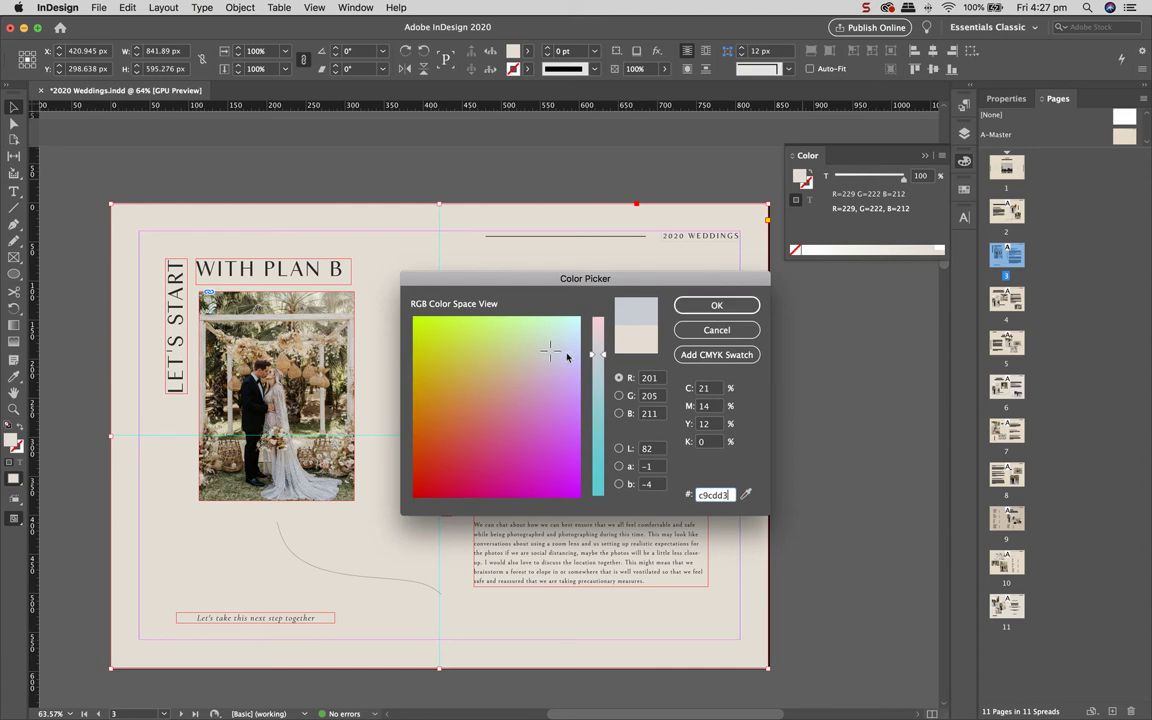
click(716, 308)
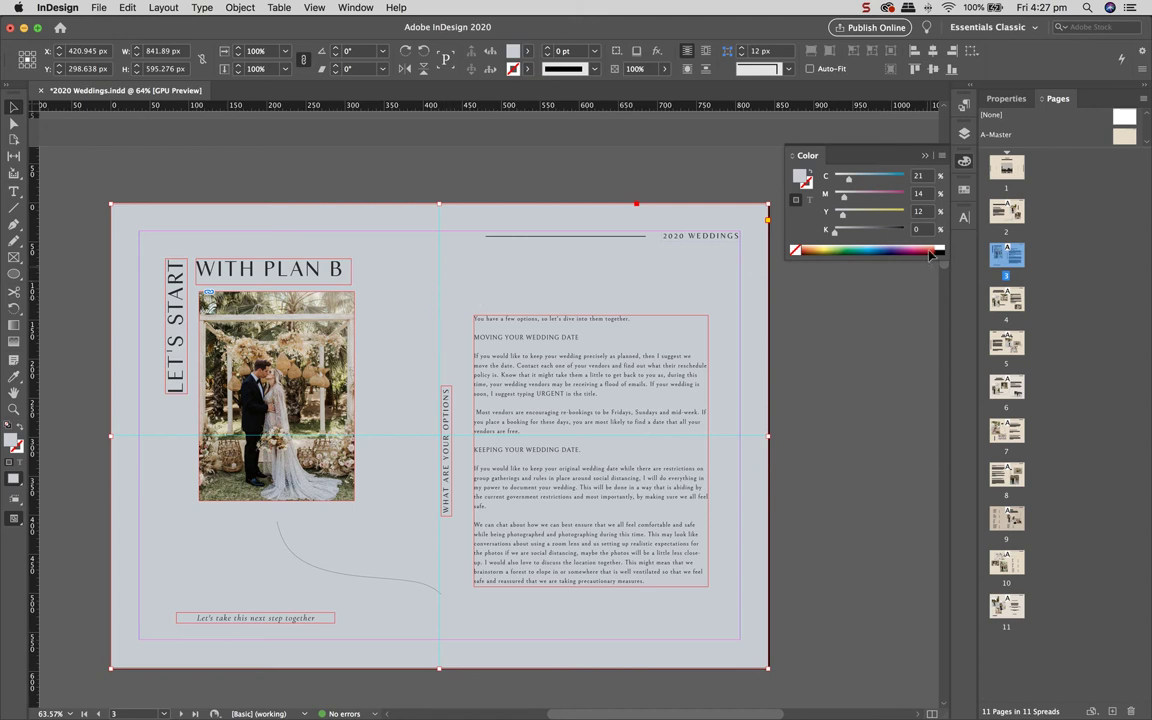
click(965, 196)
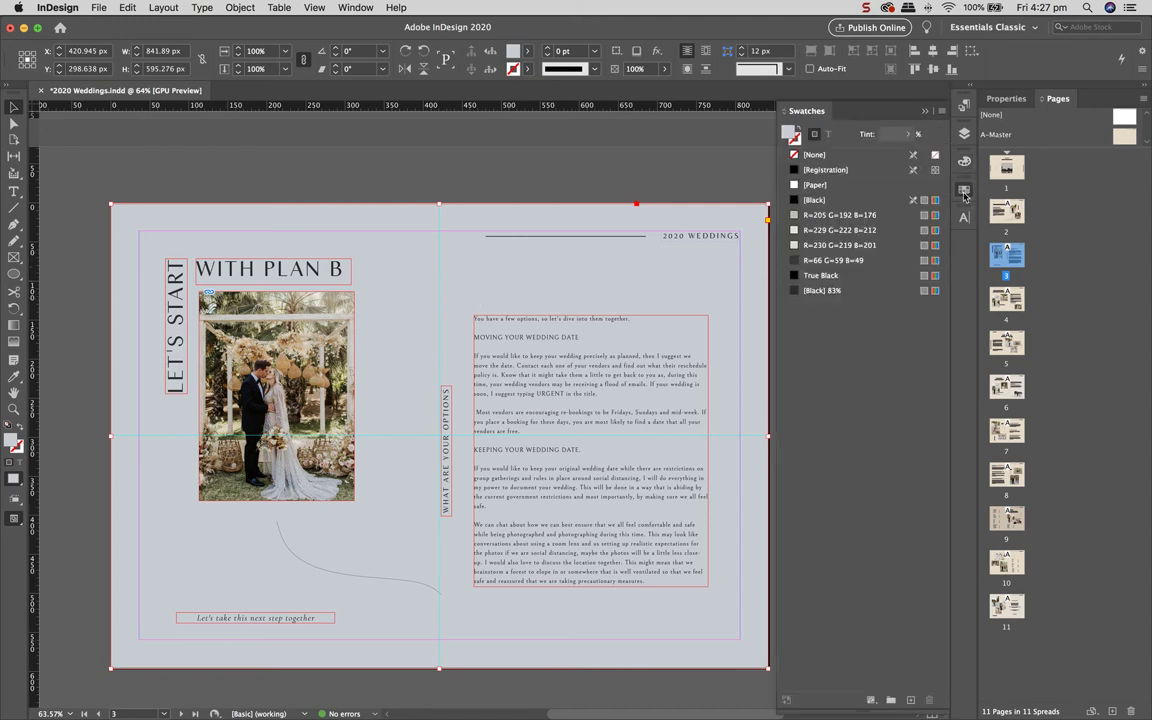
click(910, 700)
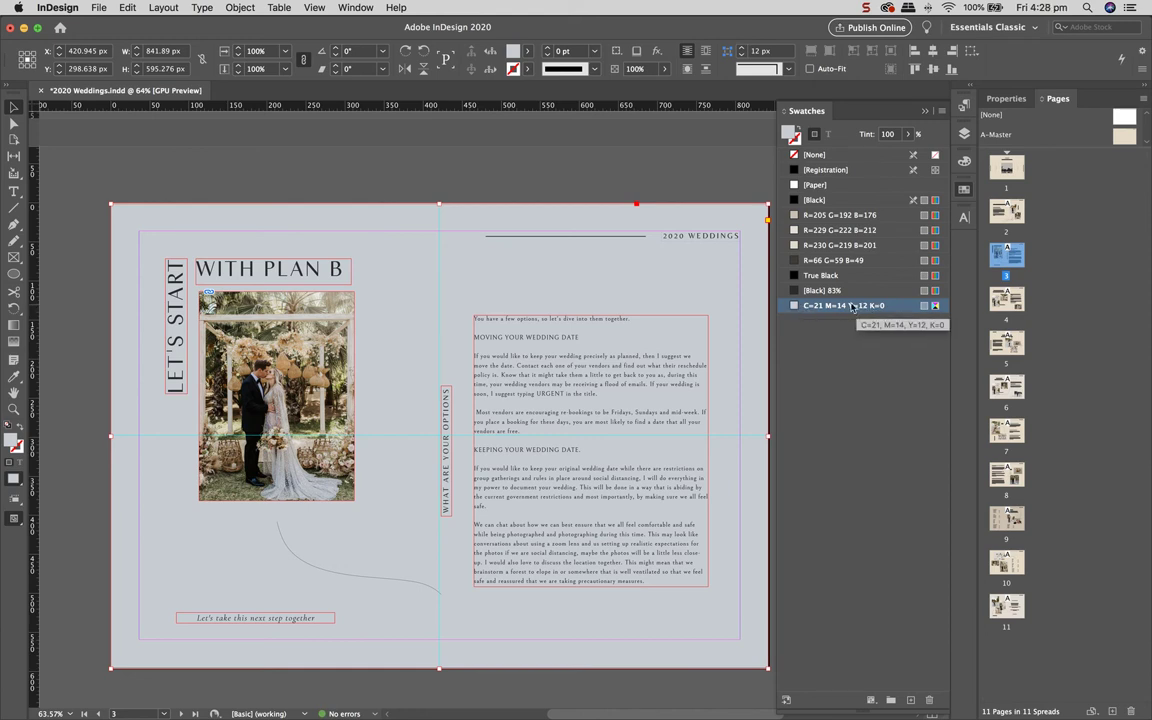
click(680, 195)
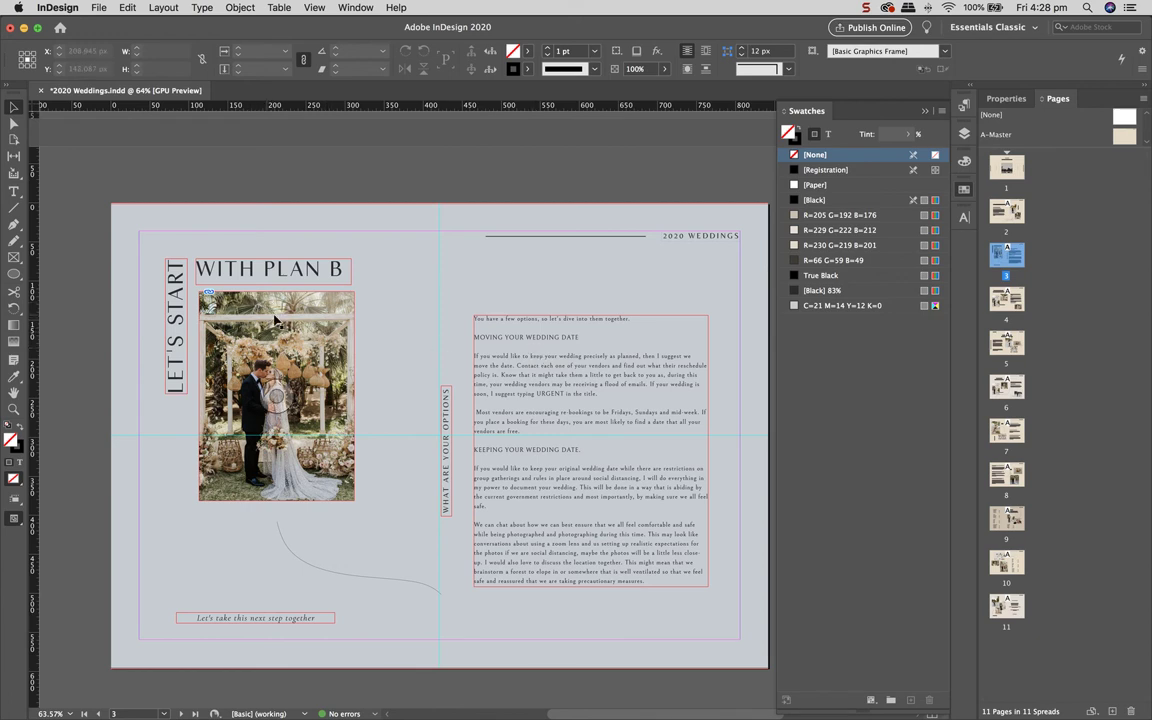
Step: Check which image file is placed in page 3's photo frame
click(209, 297)
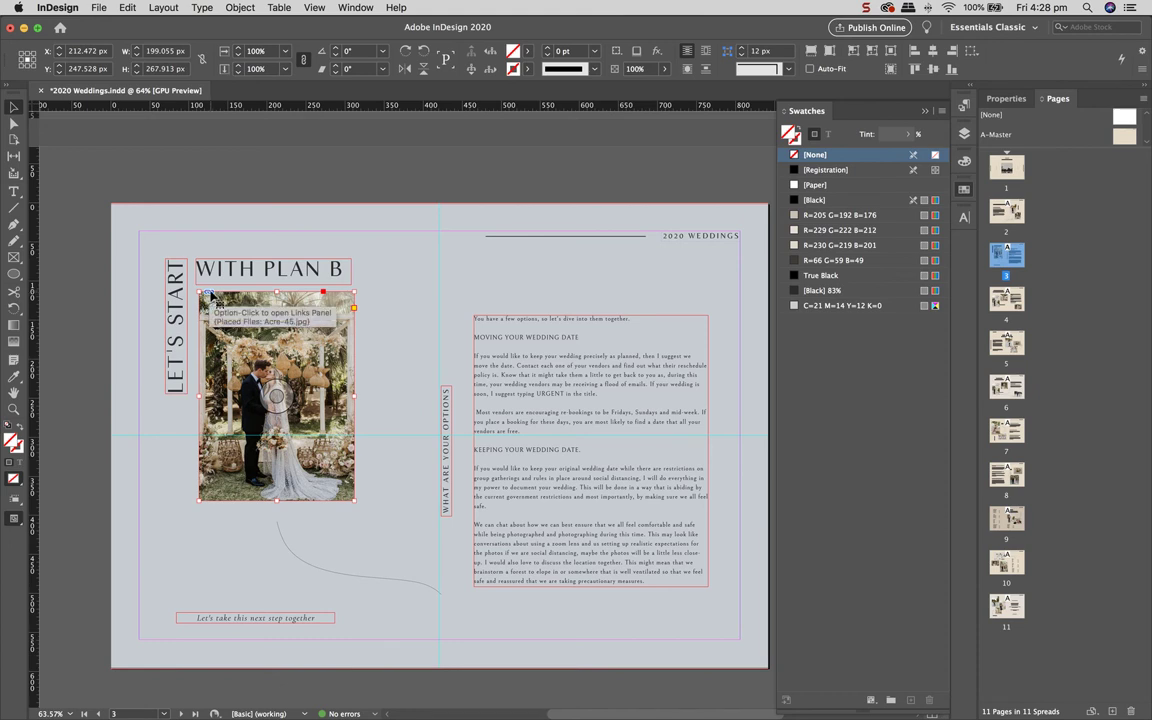
click(299, 195)
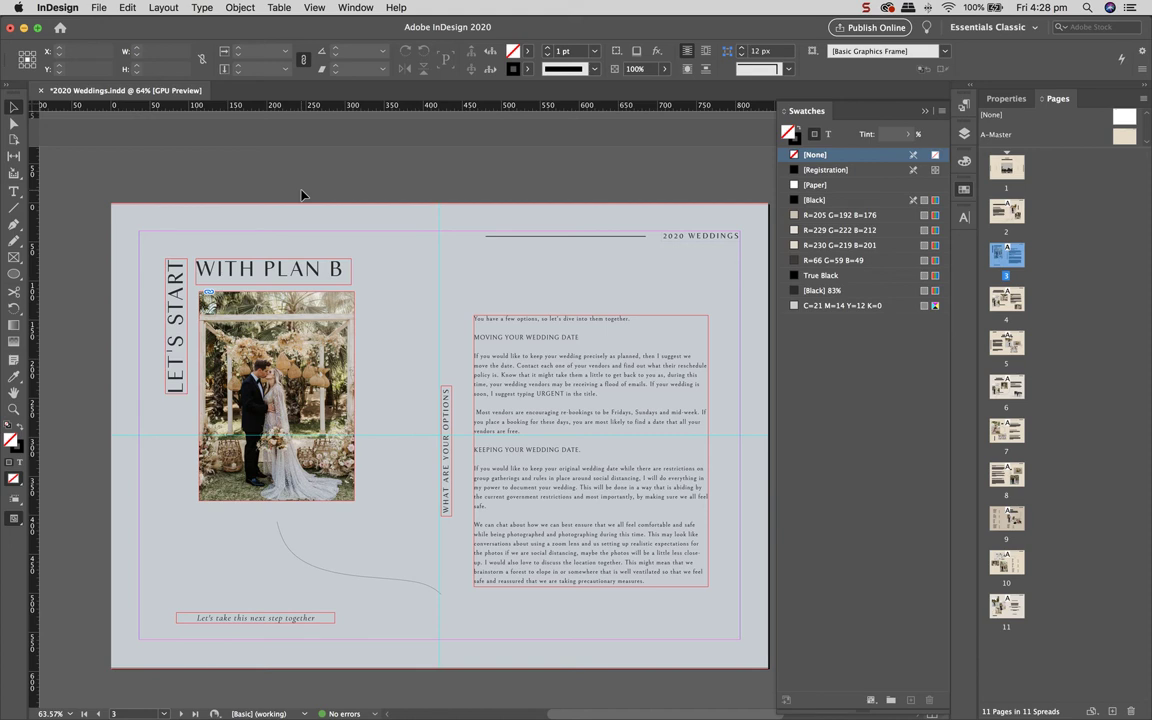
scroll(672, 357, right, 2)
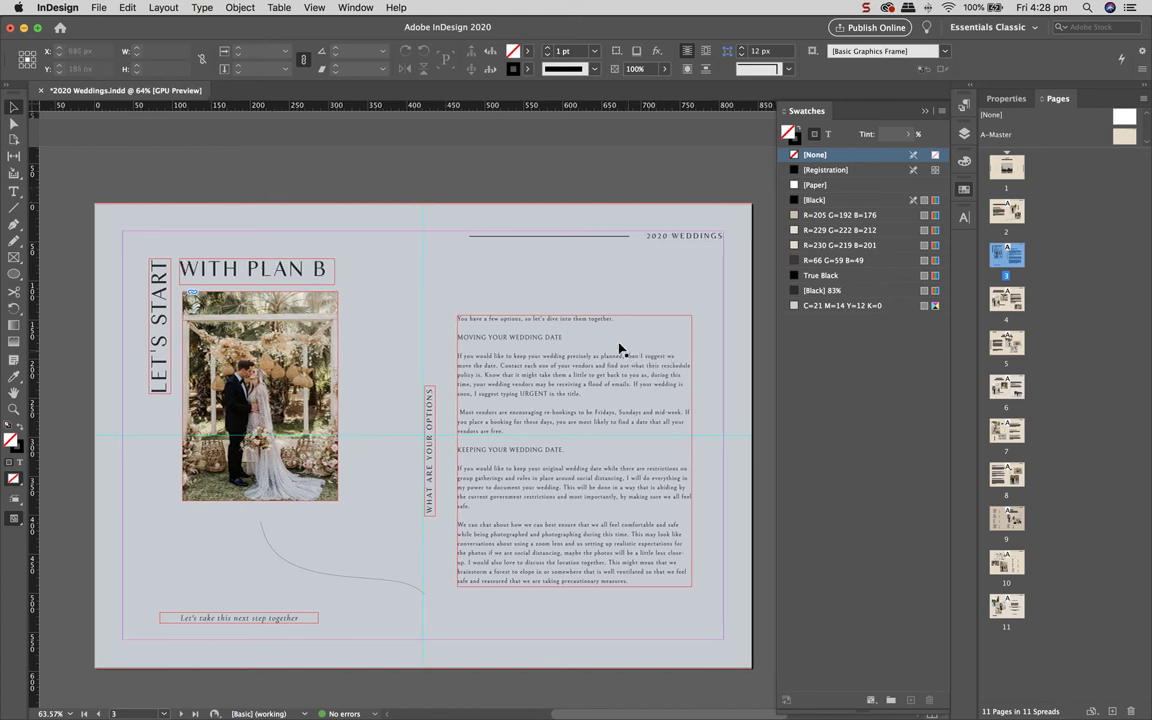
Step: Select the photo on page 3, add the Links panel to the collapsed panel dock and collapse Swatches
click(276, 327)
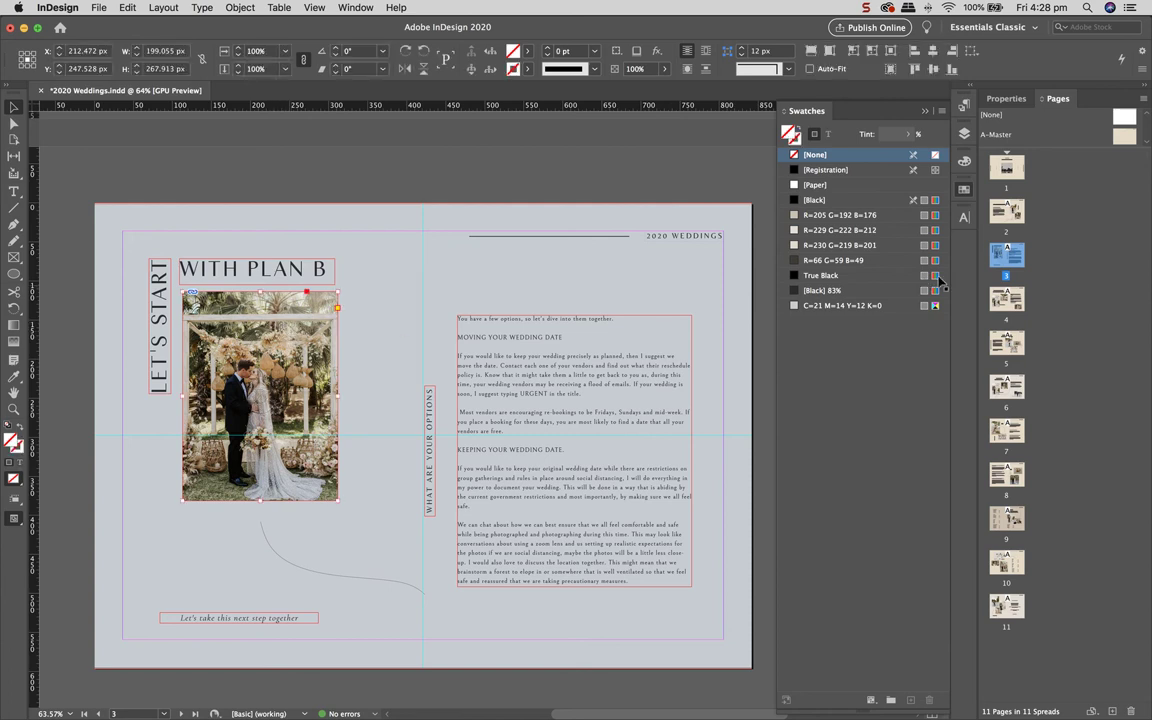
click(351, 8)
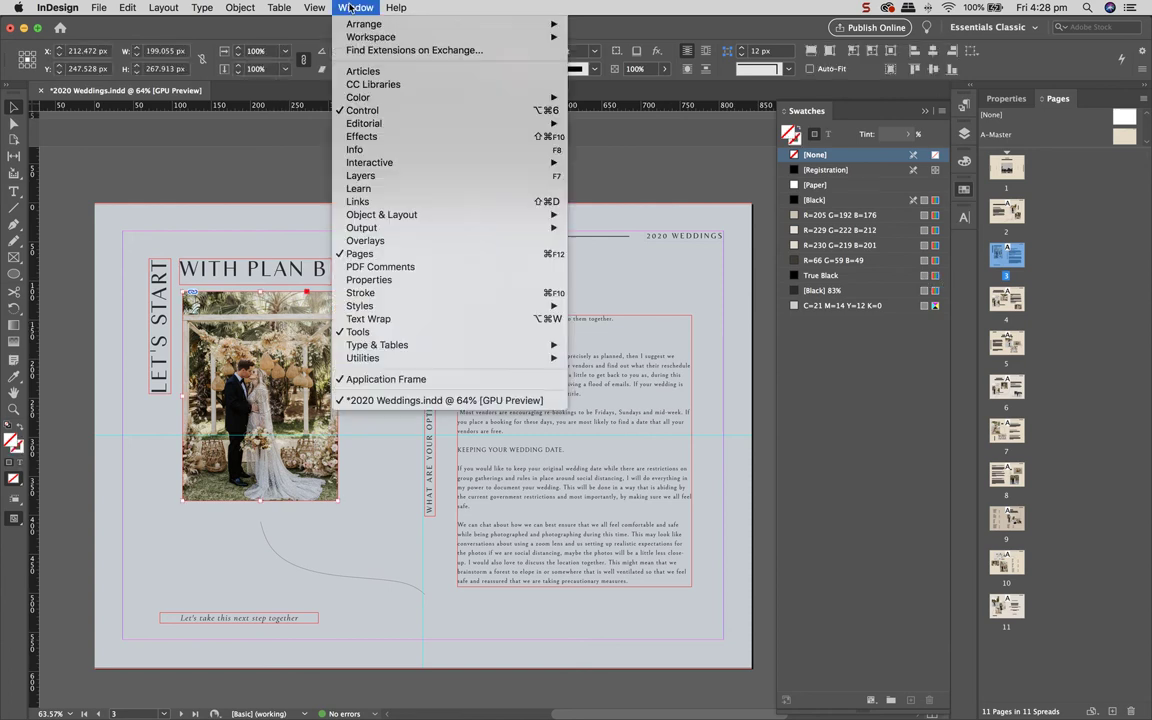
click(360, 189)
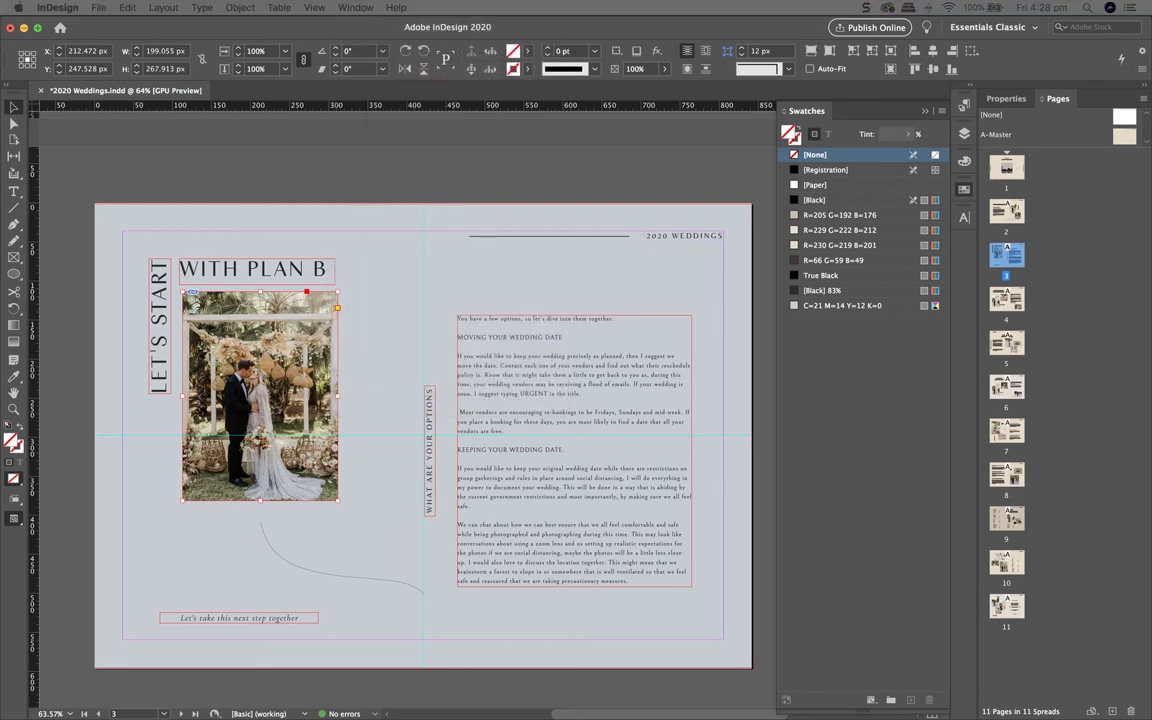
drag(136, 95, 966, 242)
click(924, 111)
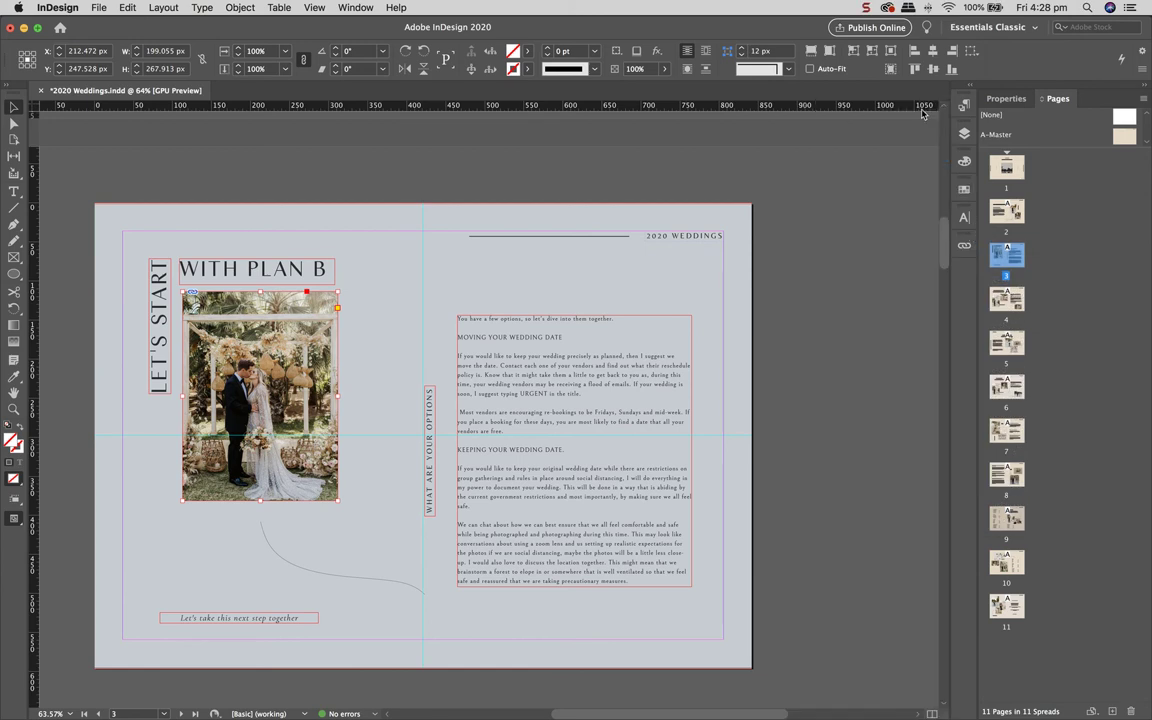
Step: Open the Links panel and look through the list of the document's linked photos
click(964, 245)
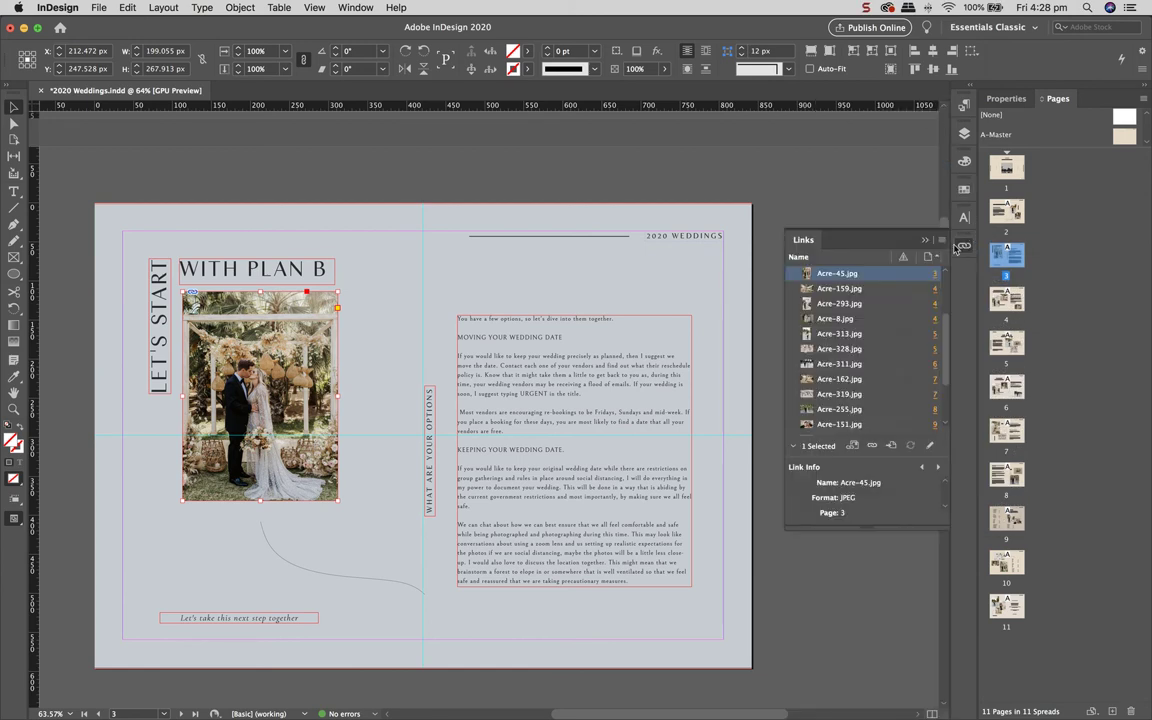
scroll(838, 347, down, 3)
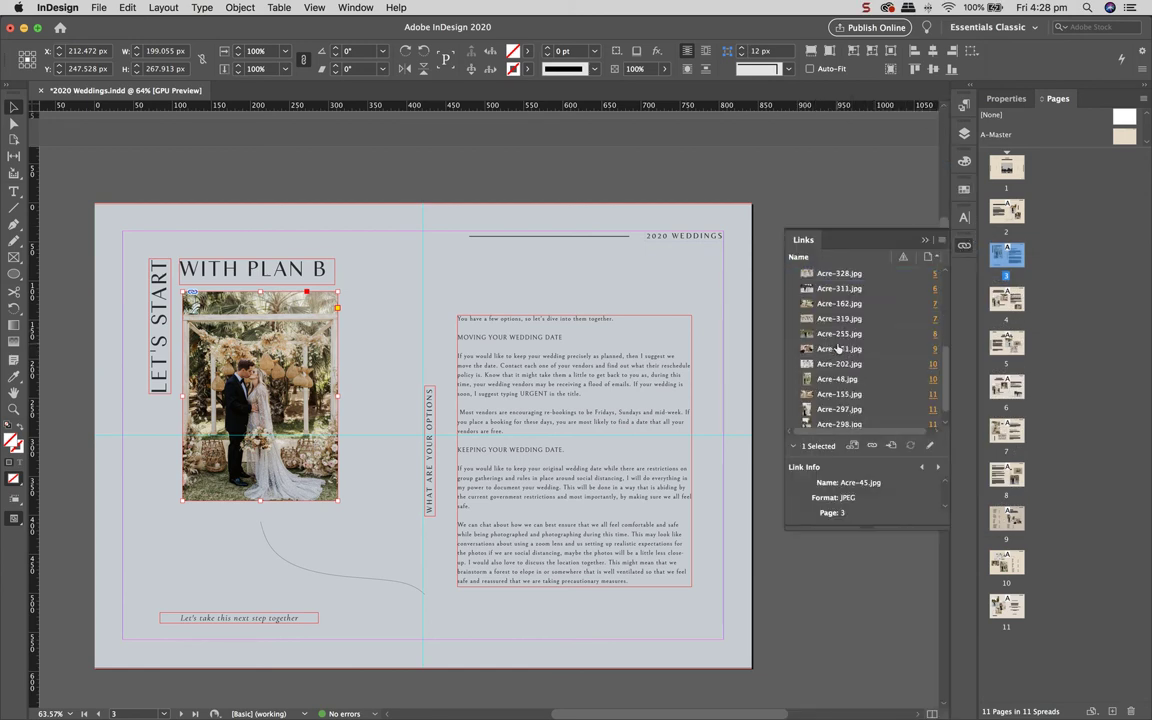
scroll(838, 347, up, 5)
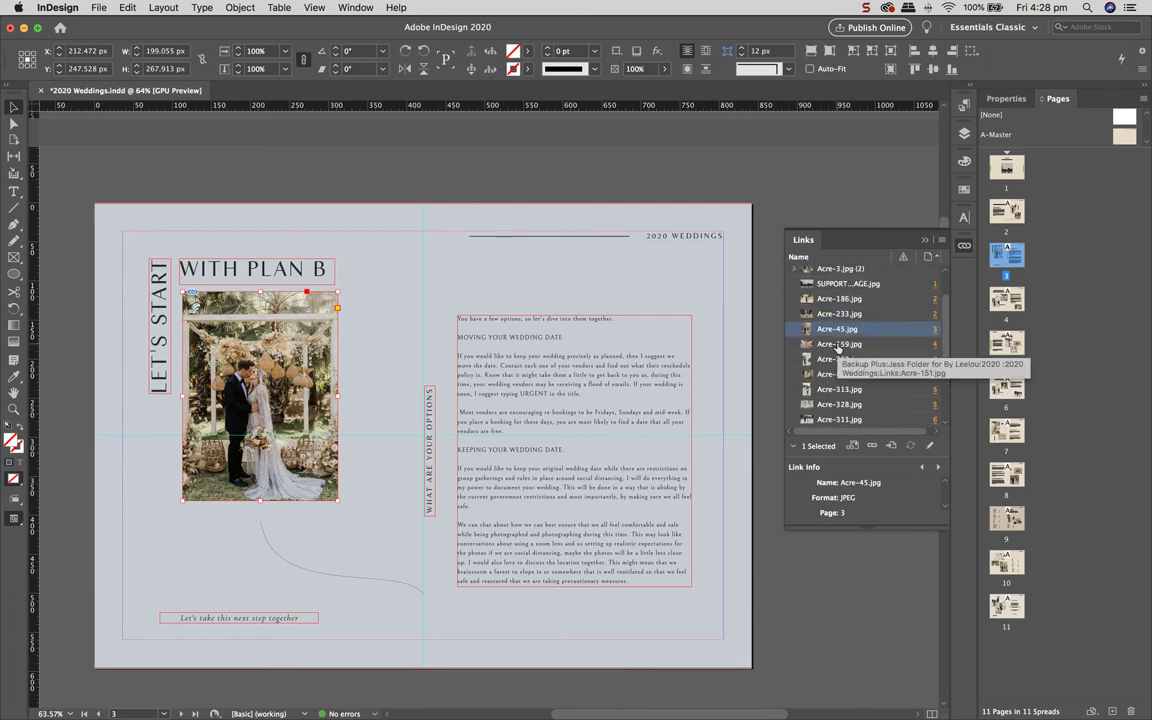
scroll(838, 347, up, 2)
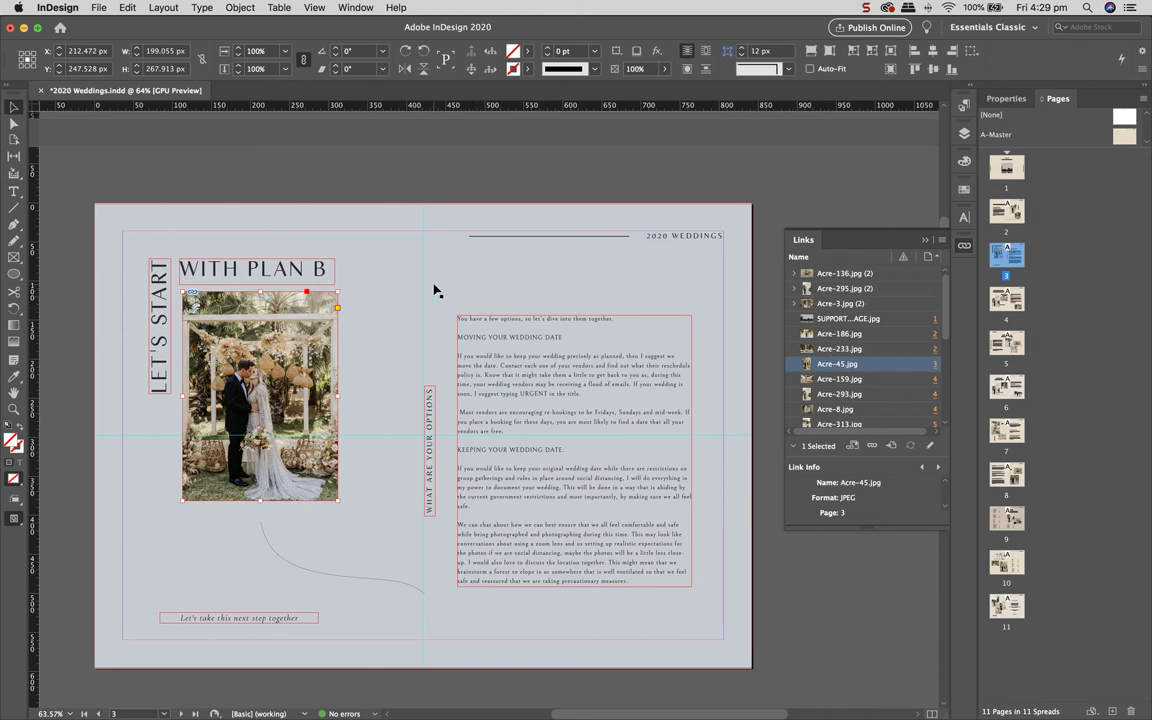
Step: Try relinking Acre-186.jpg on page 2 by browsing the Downloads folder, cancel the relink and deselect the photo
scroll(430, 290, up, 10)
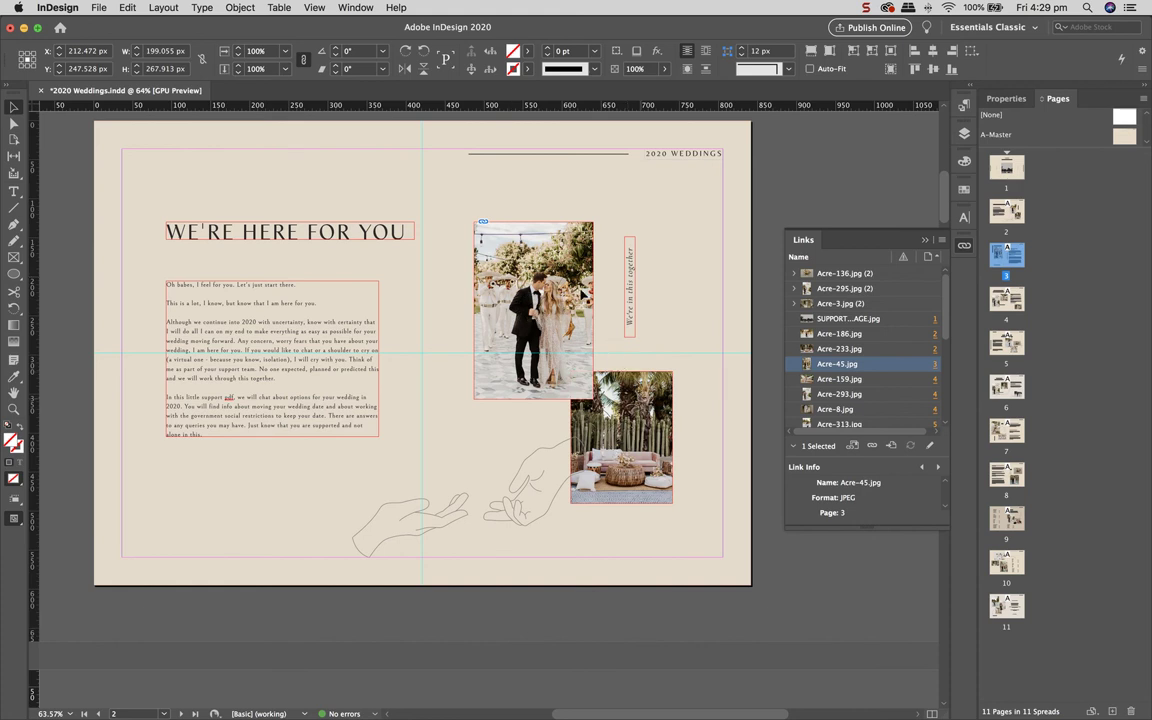
click(482, 279)
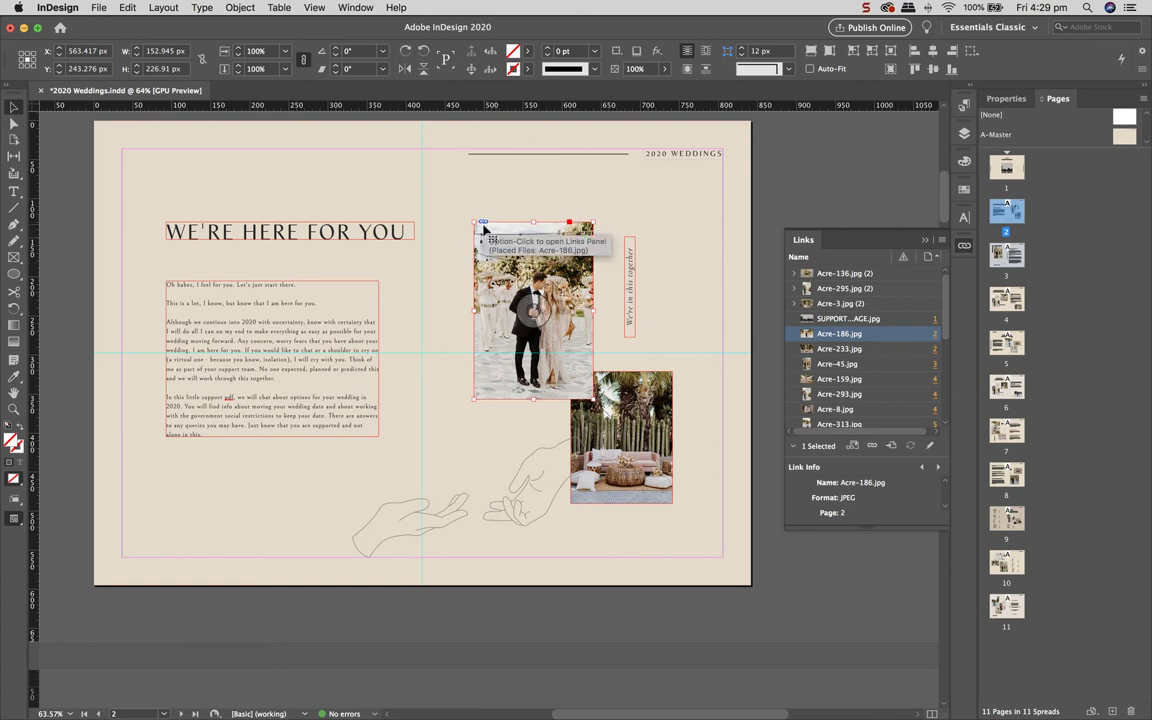
click(871, 447)
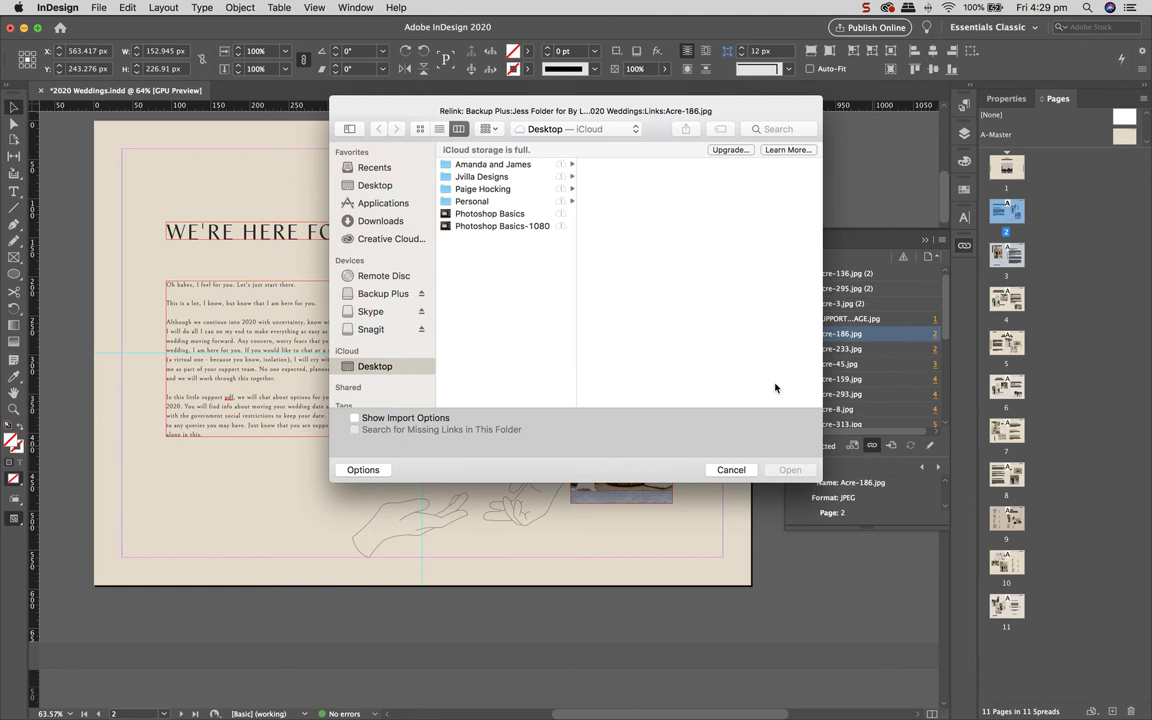
click(373, 216)
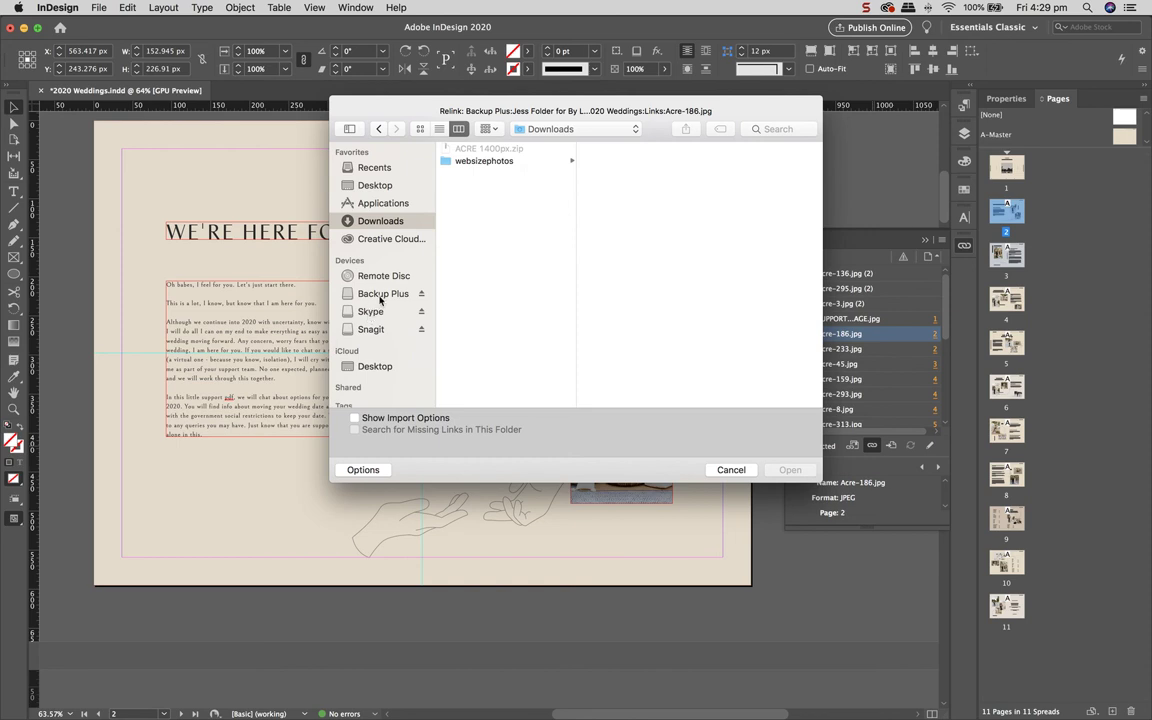
click(731, 470)
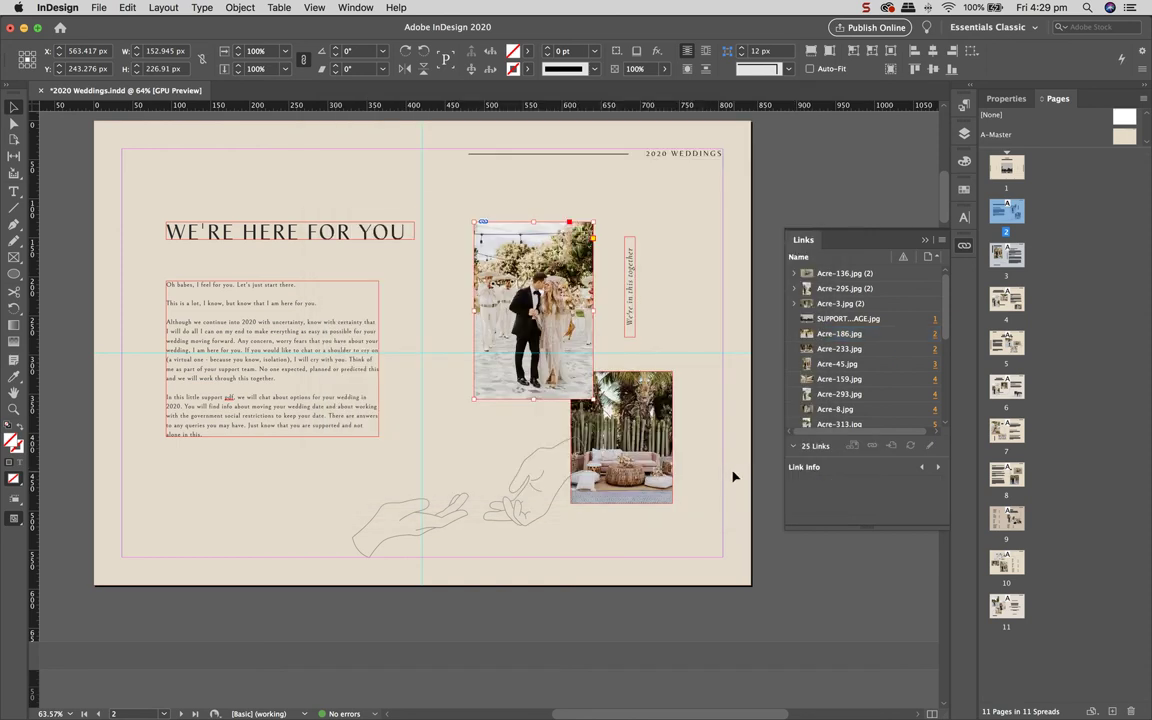
click(770, 225)
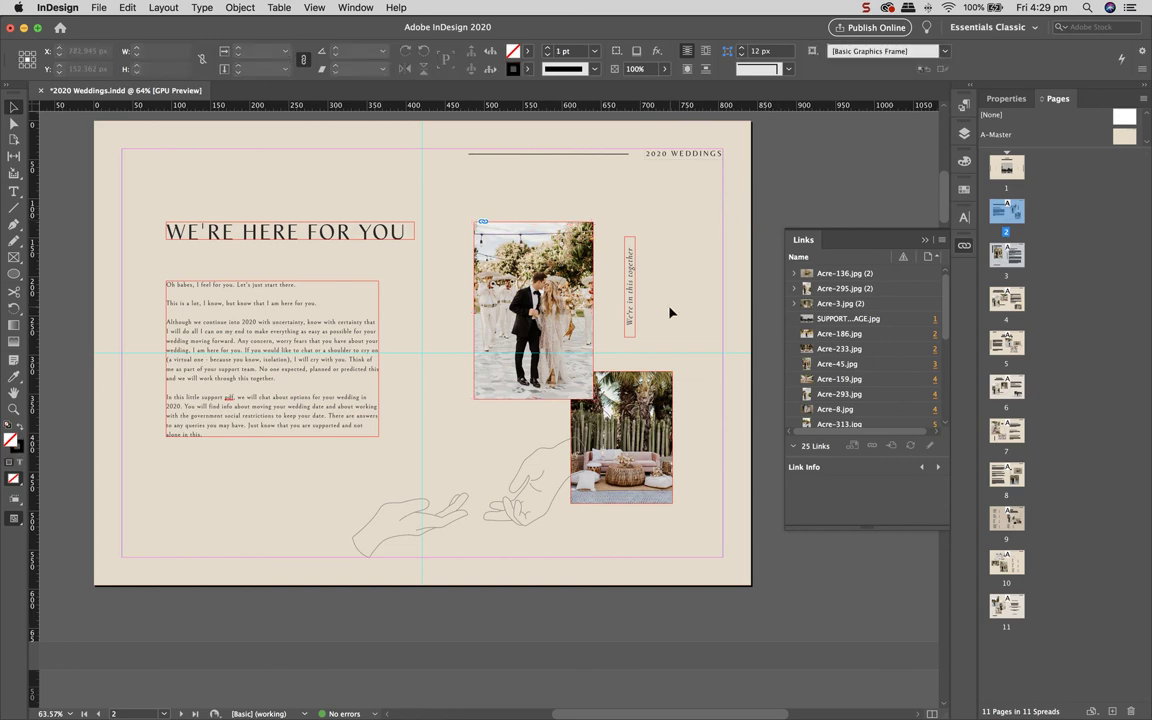
Step: Examine the line illustrations on page 4 by selecting the one below the quote and the one behind the photos
scroll(670, 313, down, 10)
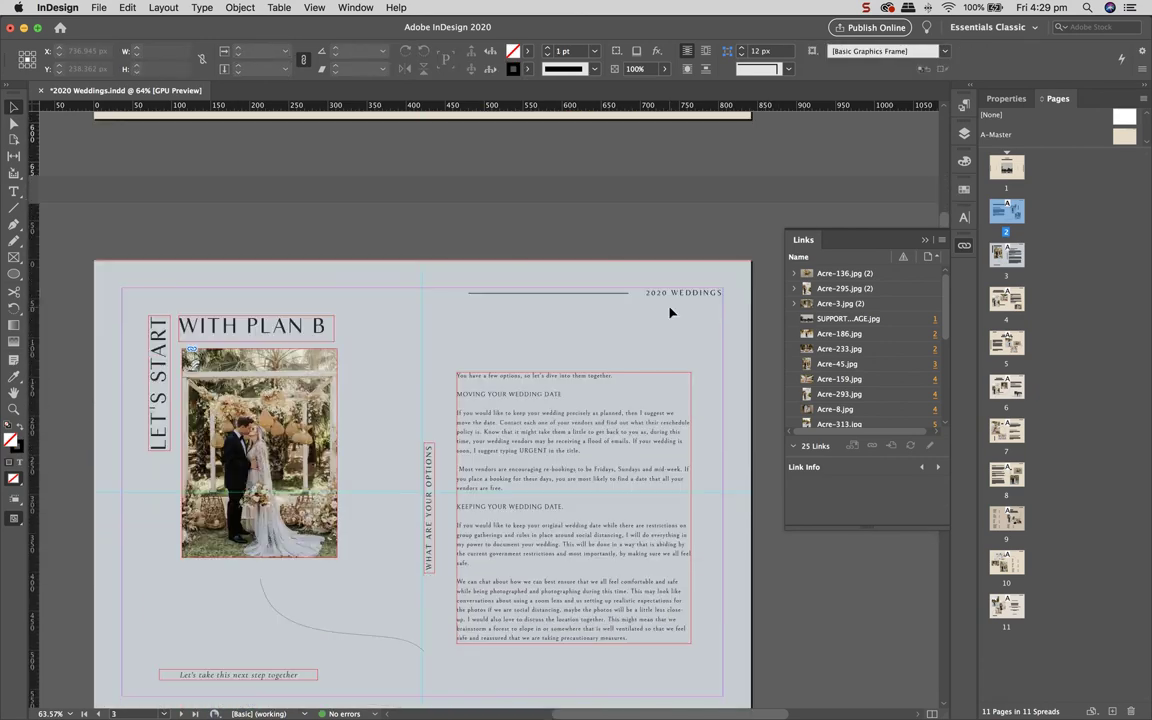
scroll(670, 313, down, 5)
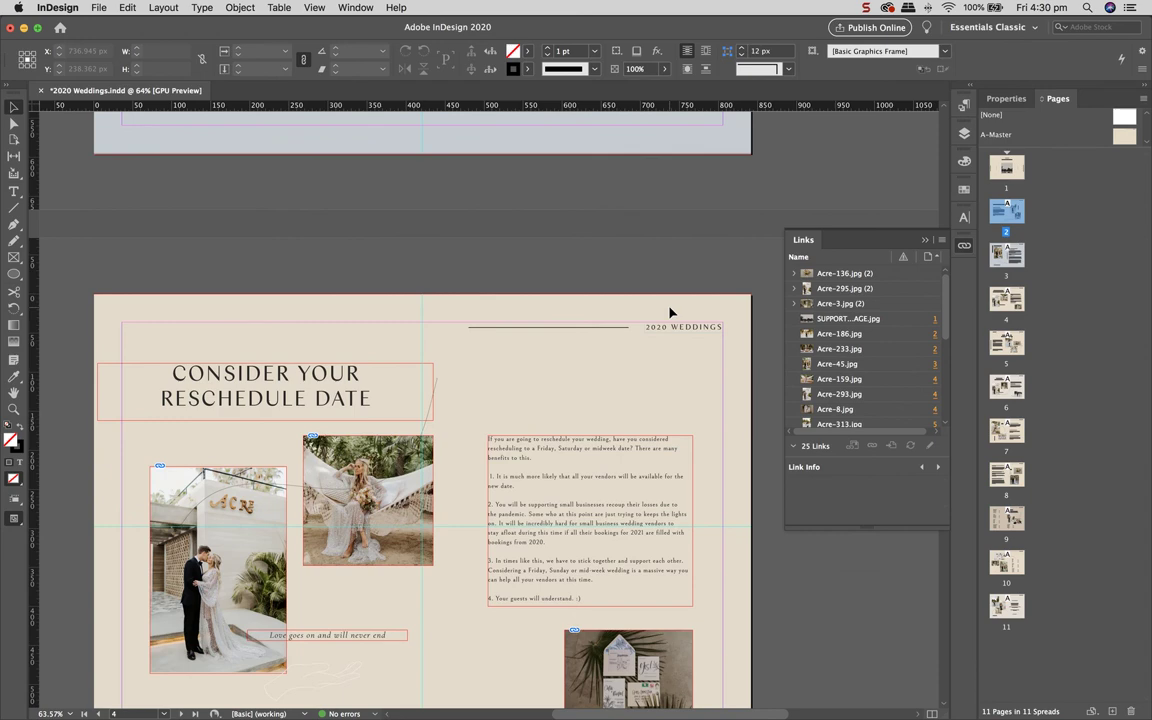
scroll(670, 313, down, 2)
scroll(670, 313, down, 2)
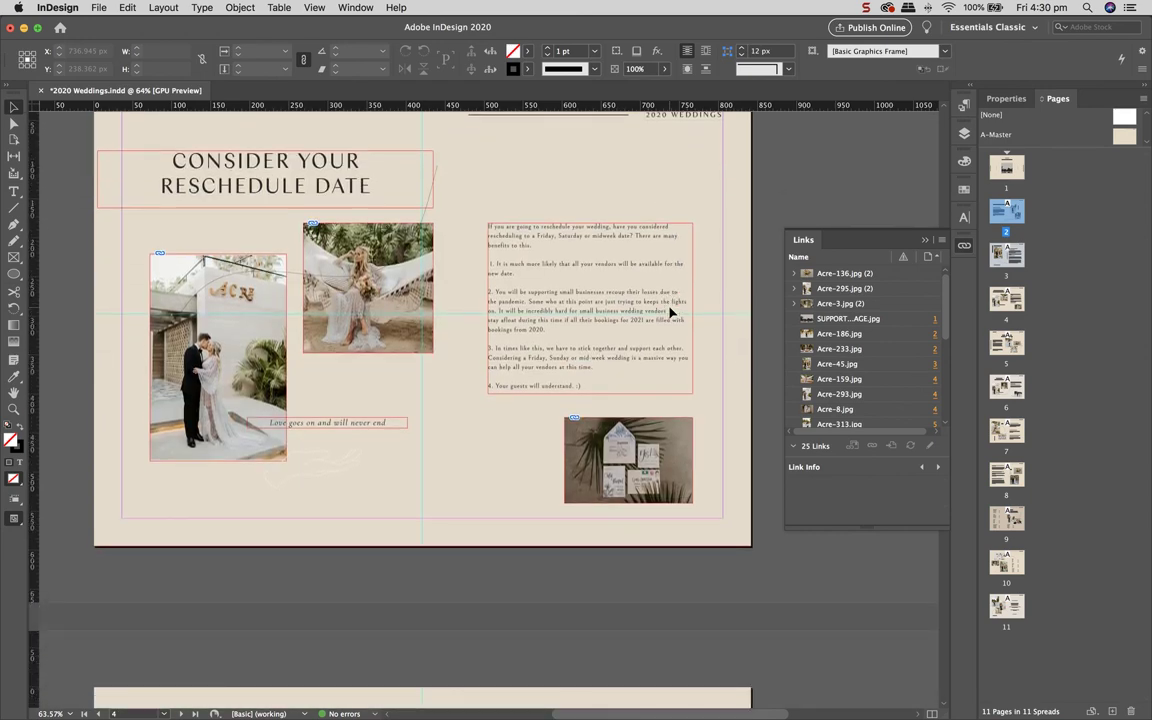
scroll(670, 313, down, 1)
scroll(670, 313, up, 2)
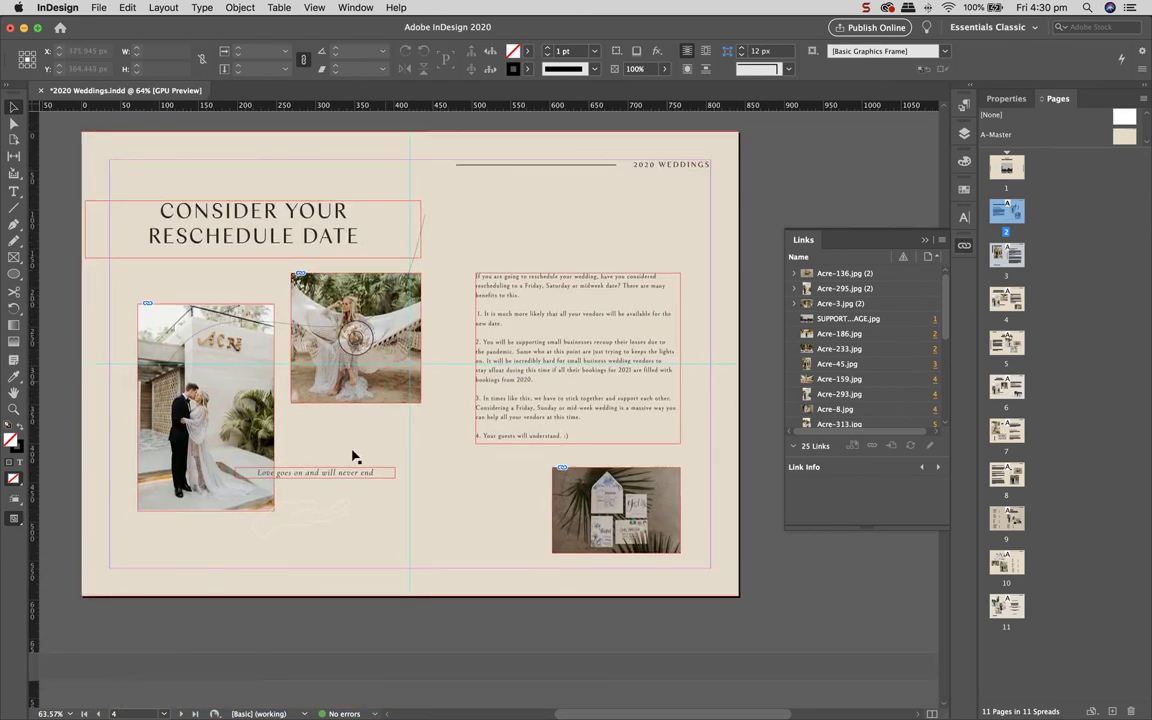
click(337, 517)
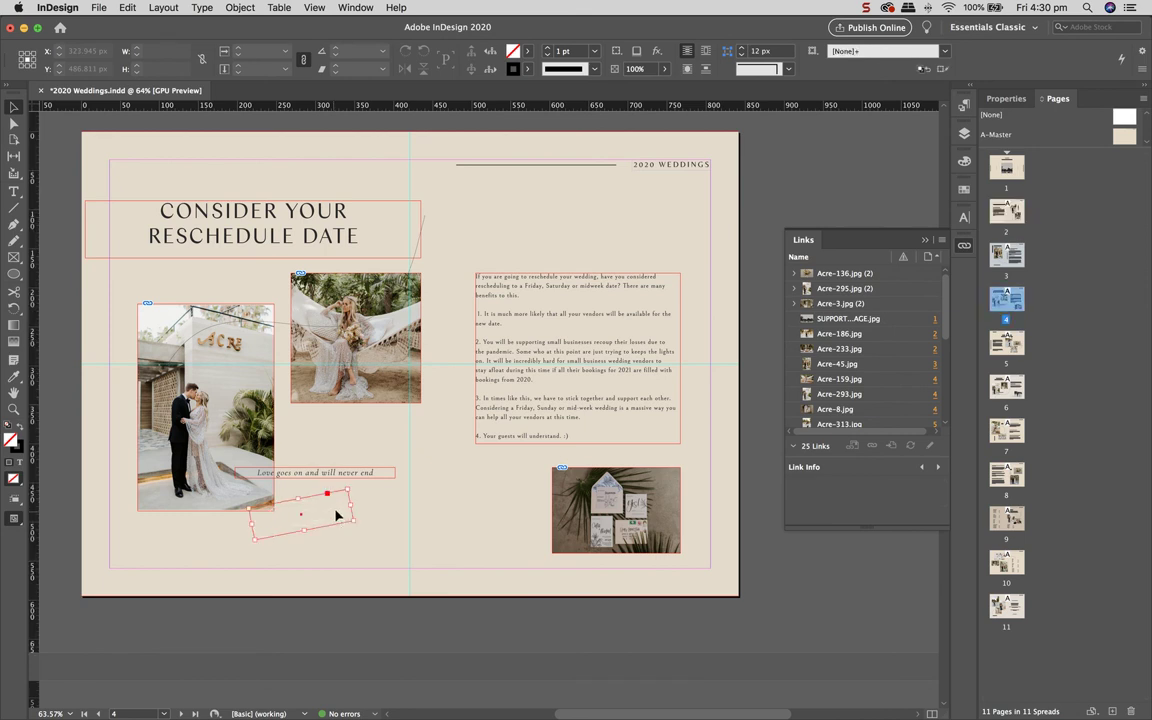
click(285, 329)
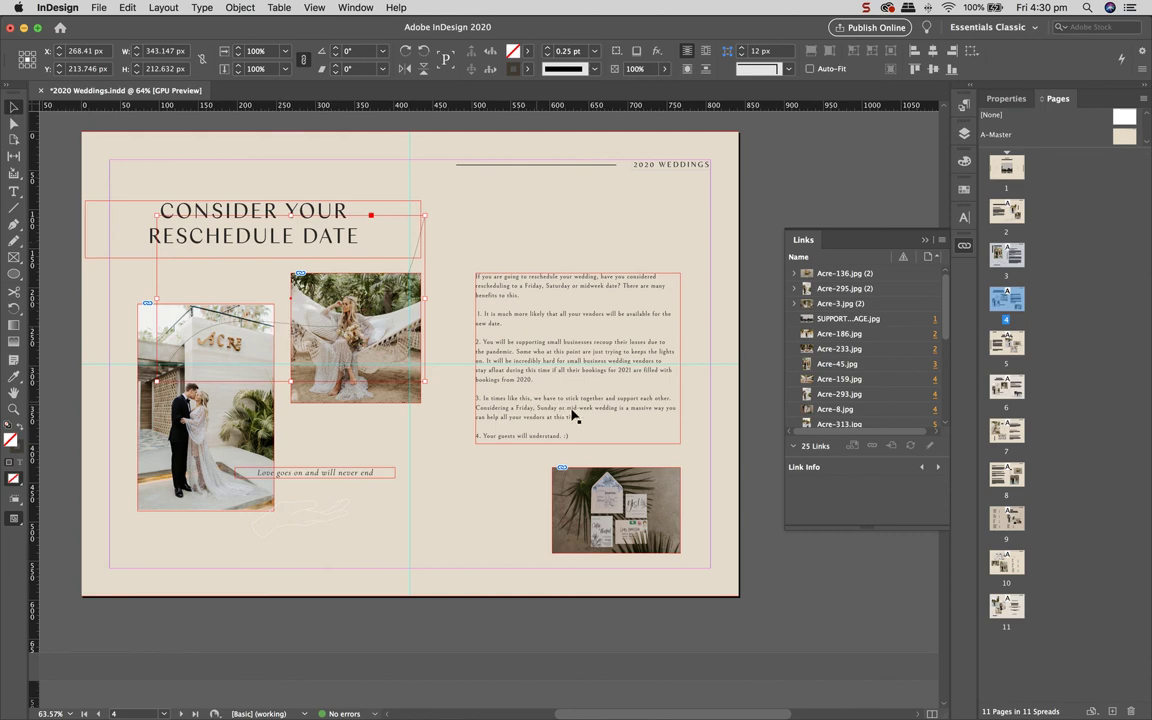
click(746, 472)
Step: Select the hand line drawing on page 5 and make its stroke the active colour in Swatches
scroll(744, 473, down, 10)
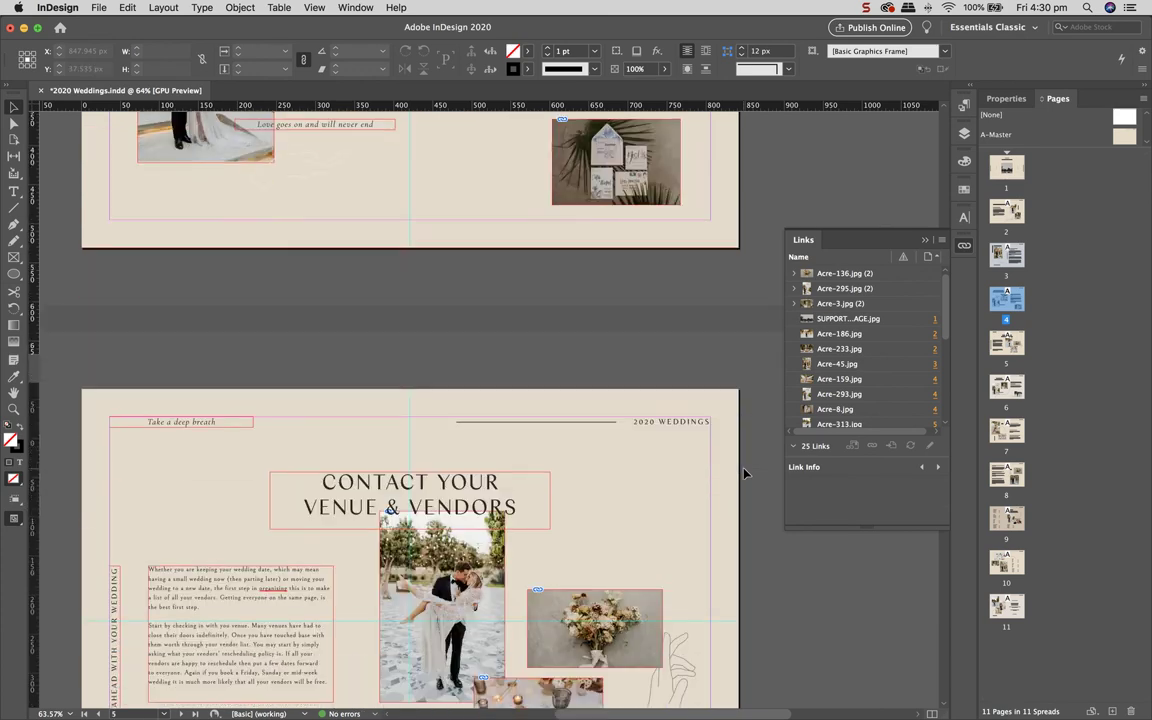
scroll(744, 473, down, 1)
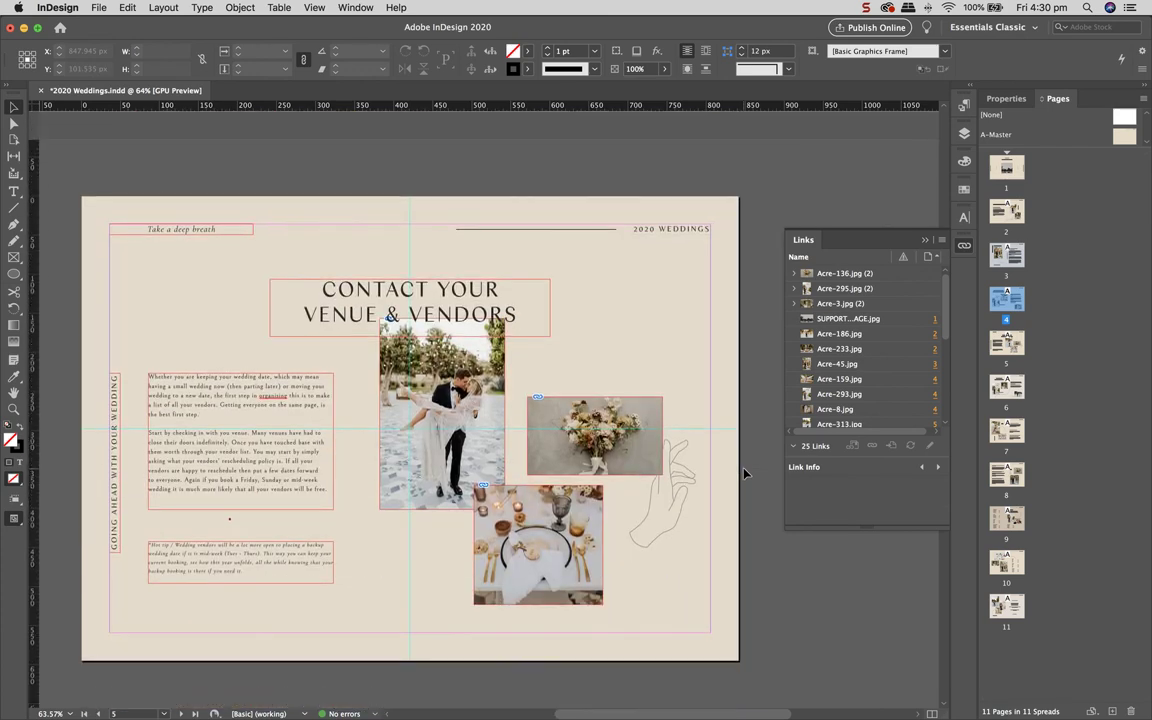
click(686, 471)
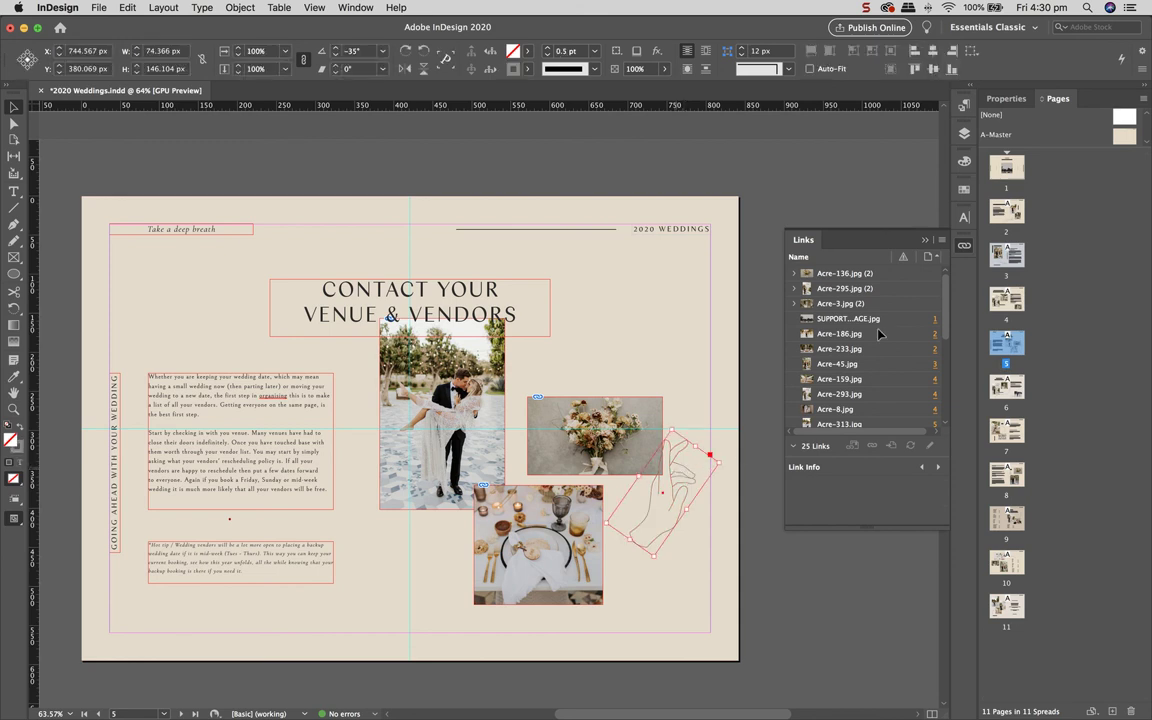
click(966, 191)
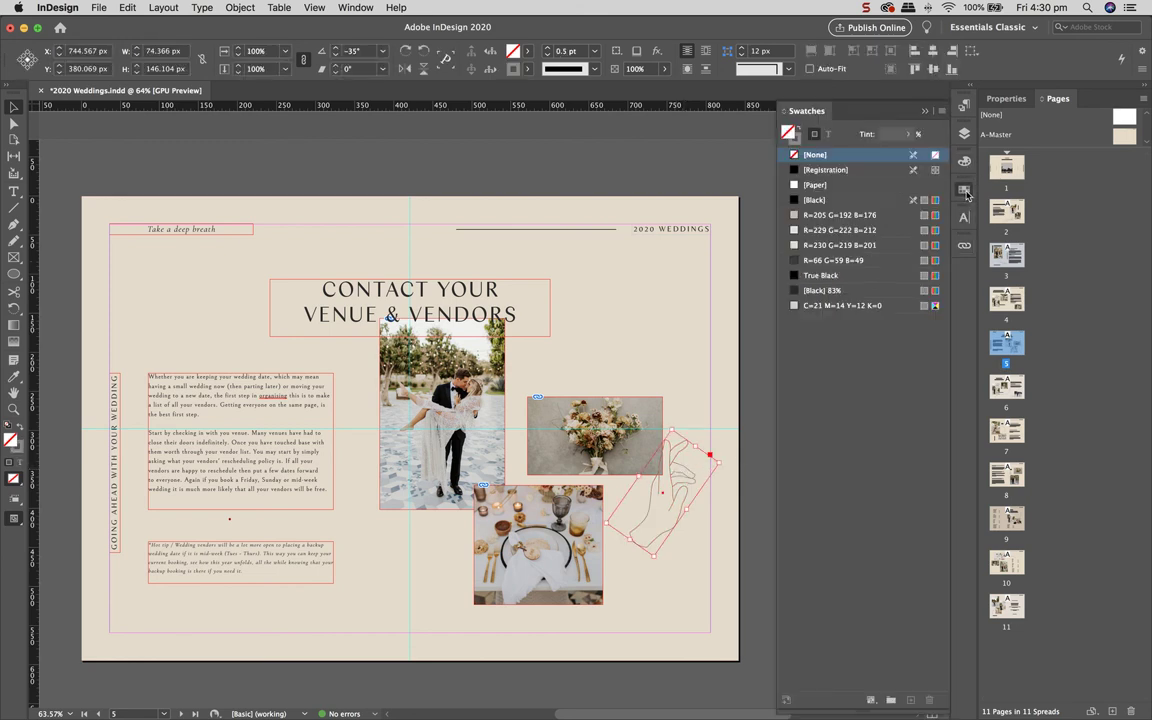
click(799, 145)
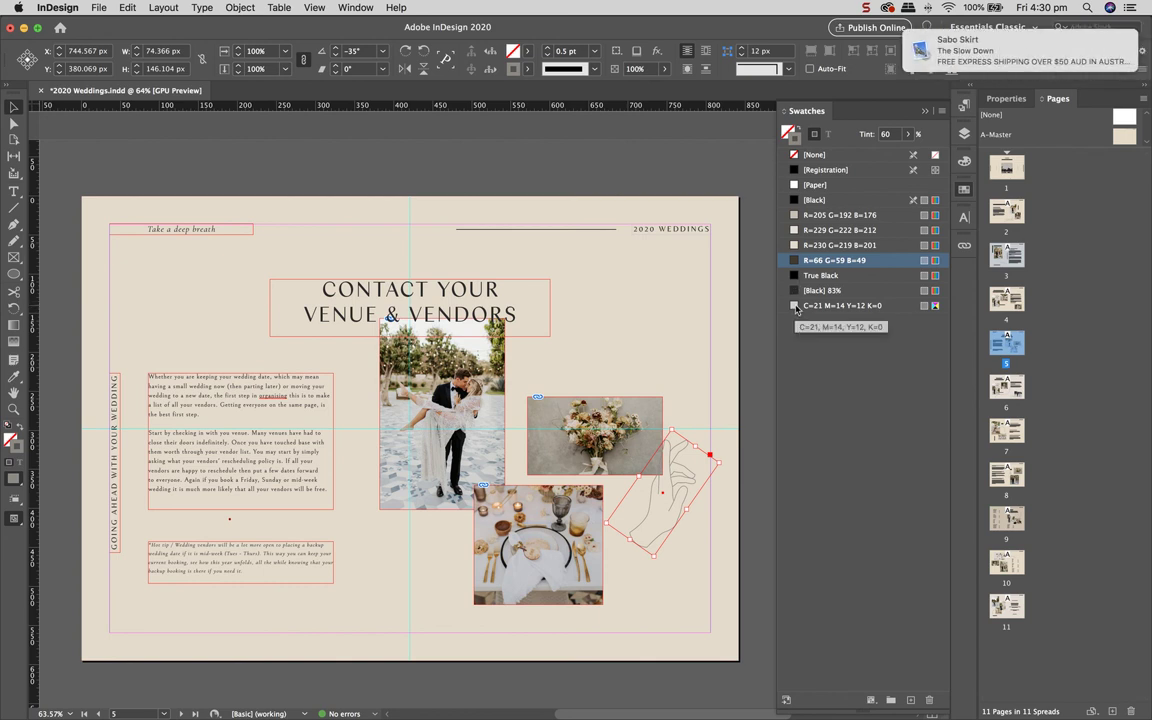
Step: Try the C=21 M=14 Y=12 K=0 and True Black swatches on the hand drawing's stroke, and restore it to R=66 G=59 B=49
mouse_move(1093, 71)
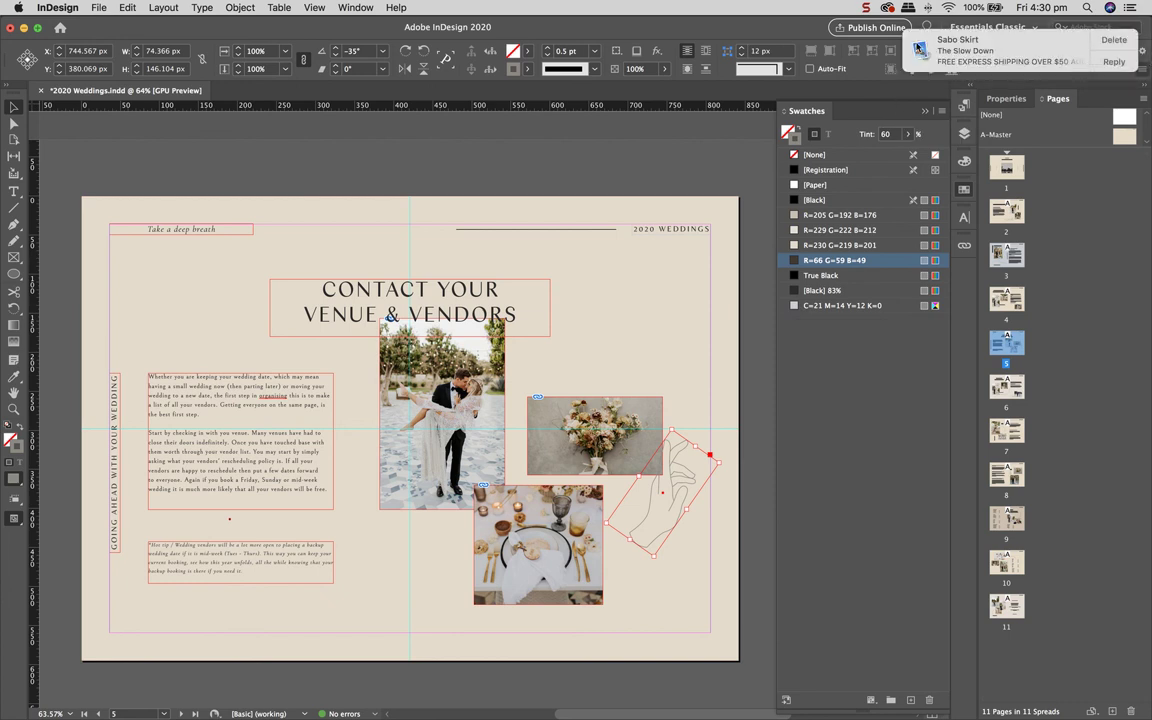
click(1128, 47)
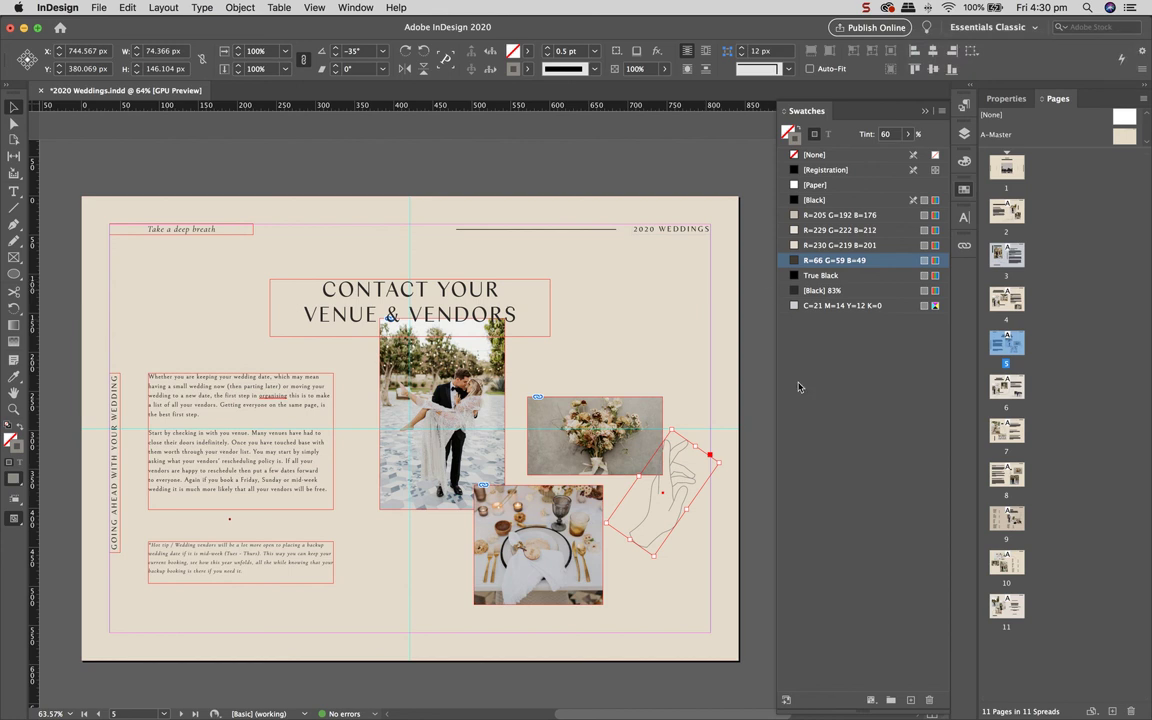
click(794, 305)
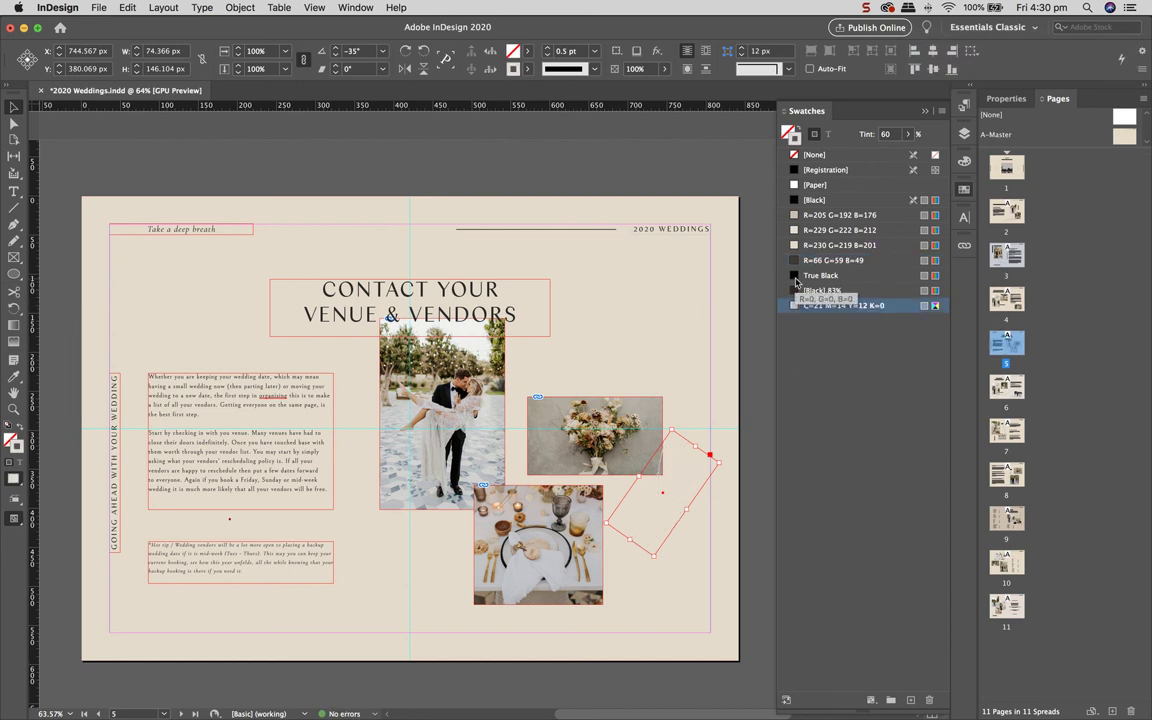
click(796, 277)
click(792, 261)
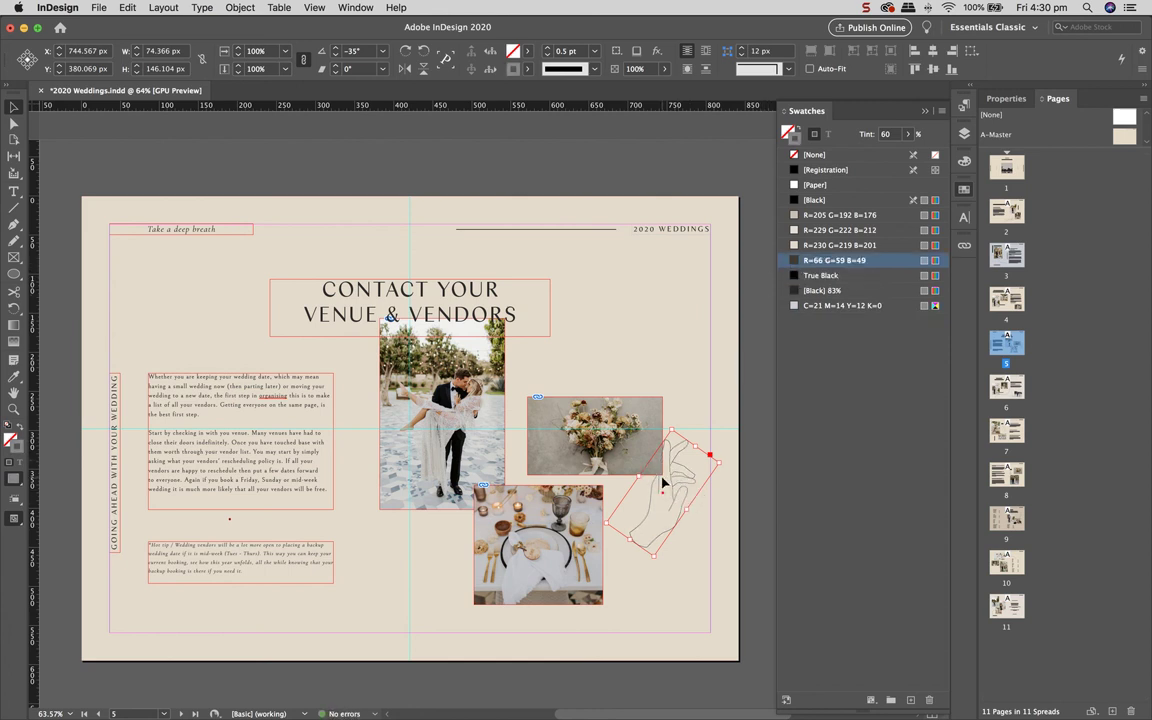
Step: Try the R=205 G=192 B=176 swatch as the hand drawing's fill and reset the fill to None
click(789, 128)
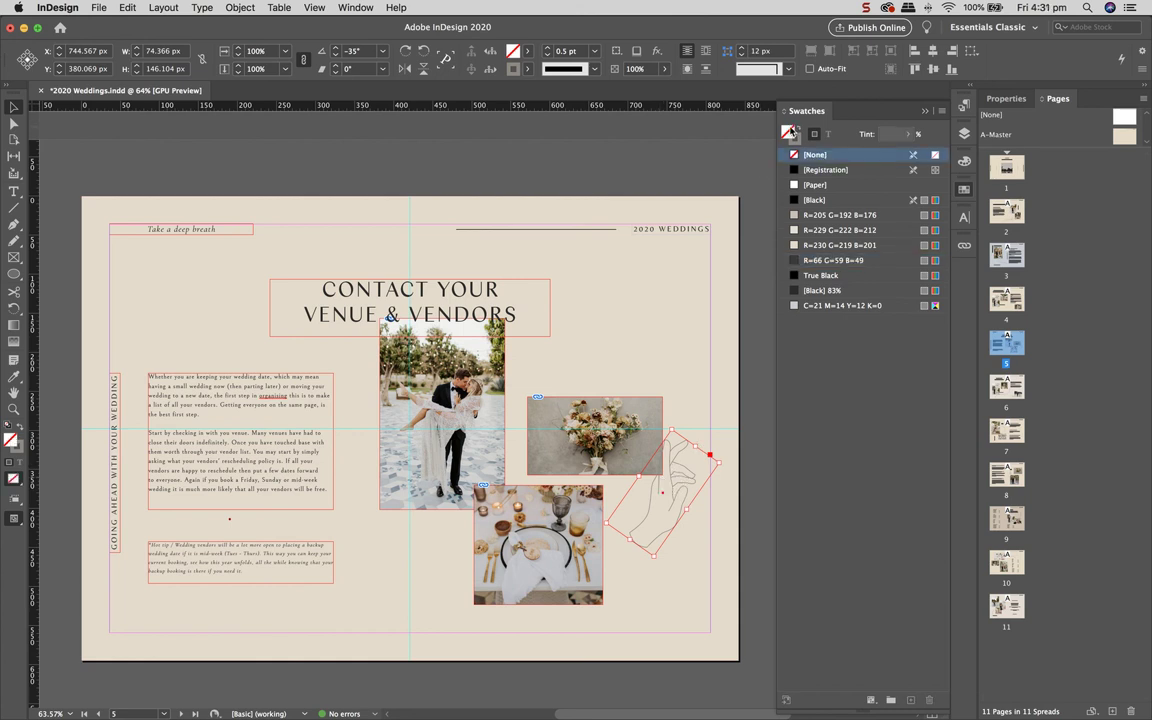
click(795, 215)
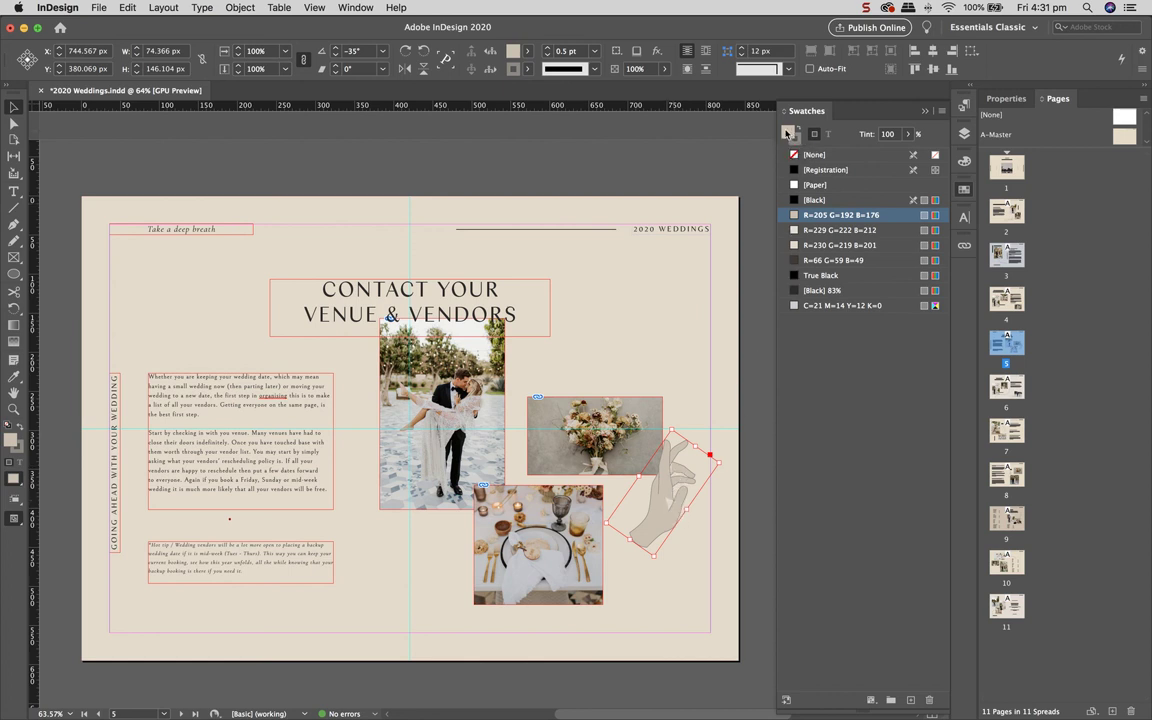
click(815, 154)
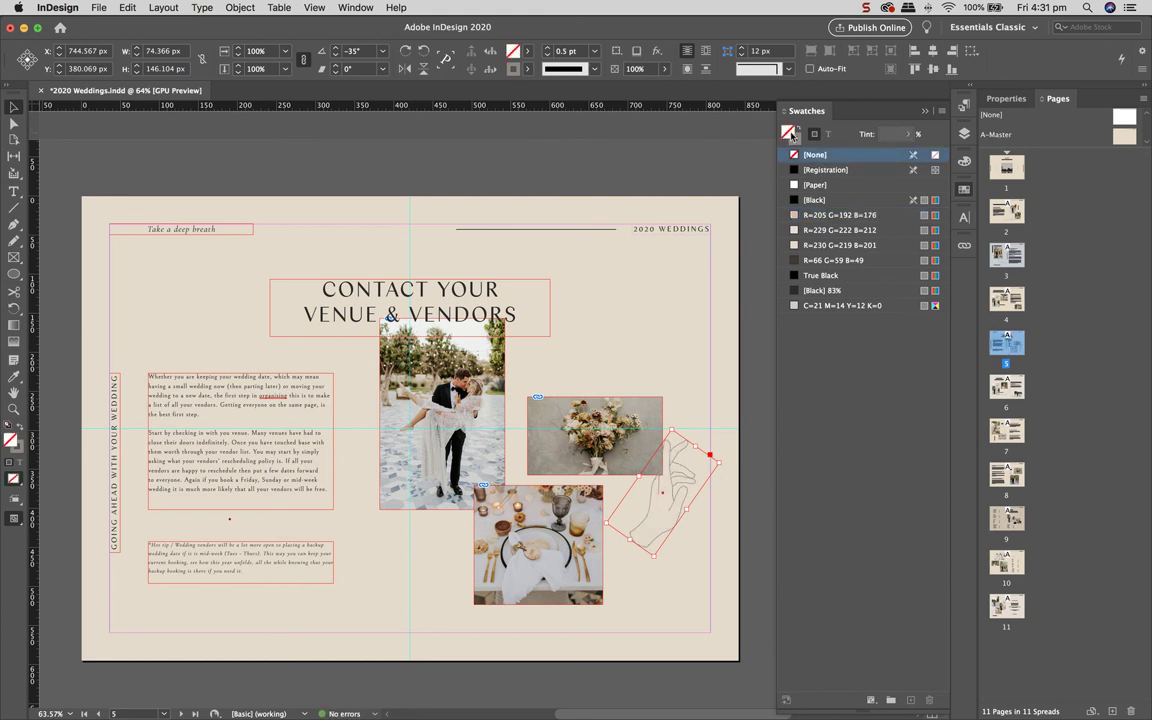
Step: Deselect the hand drawing on page 5, collapse the Swatches, and make page 6 the active page
click(712, 246)
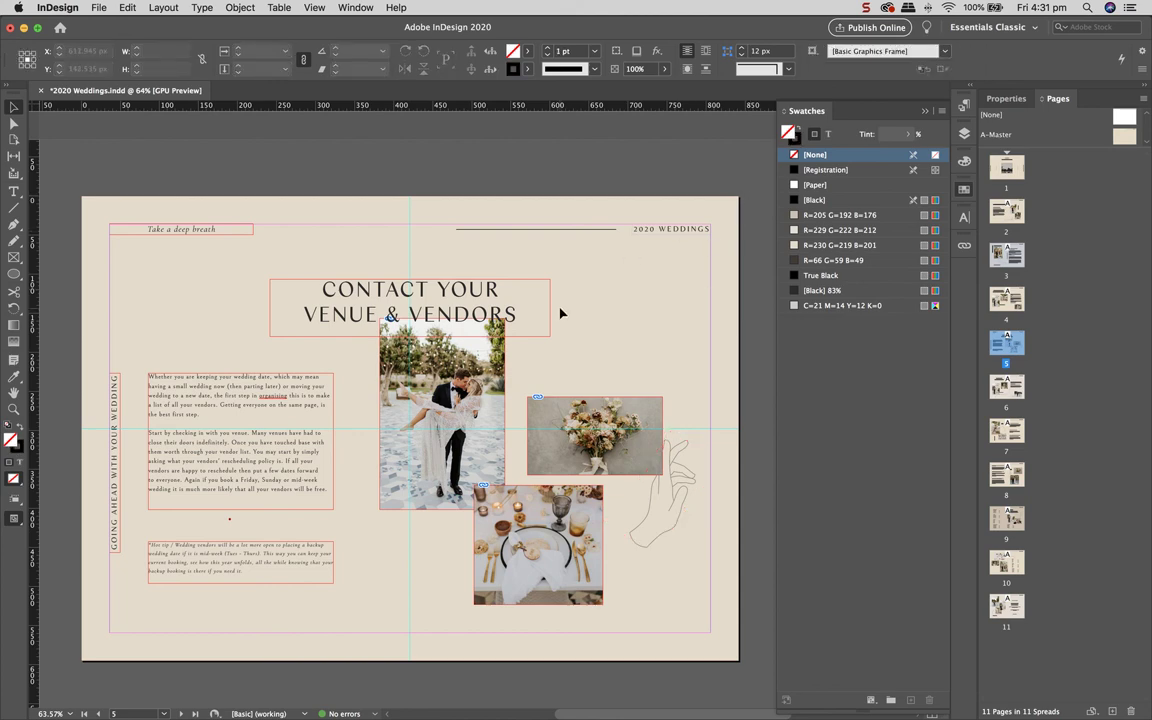
scroll(566, 304, down, 5)
scroll(562, 313, down, 10)
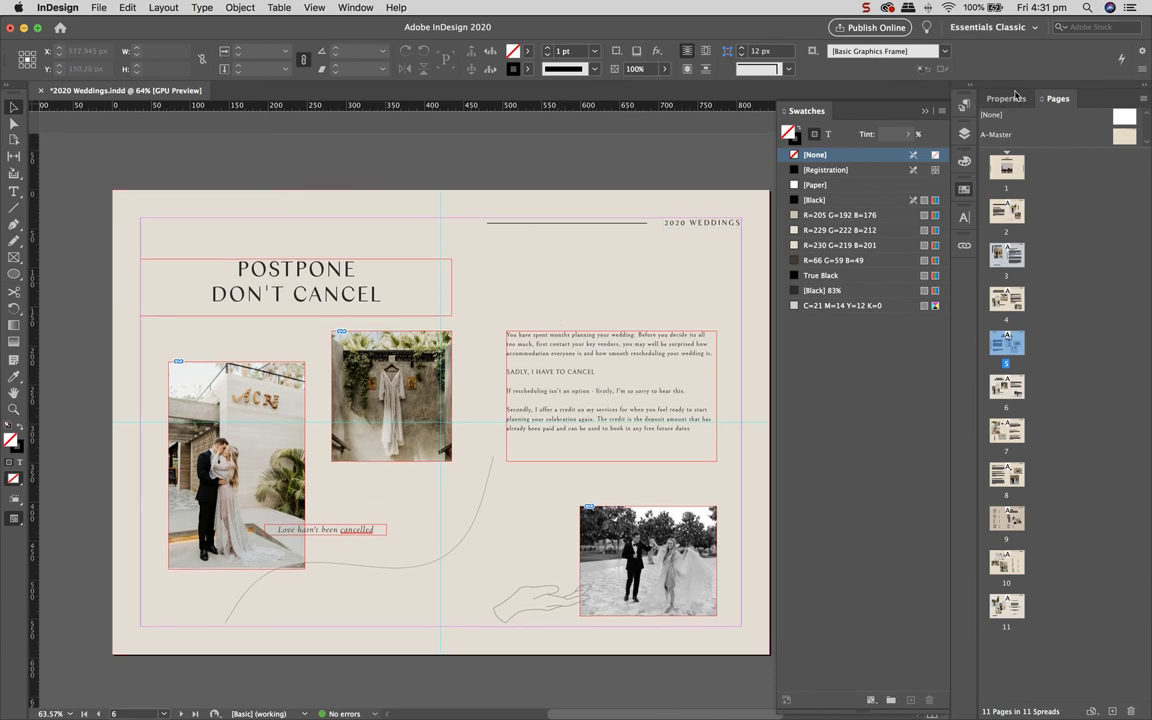
click(964, 106)
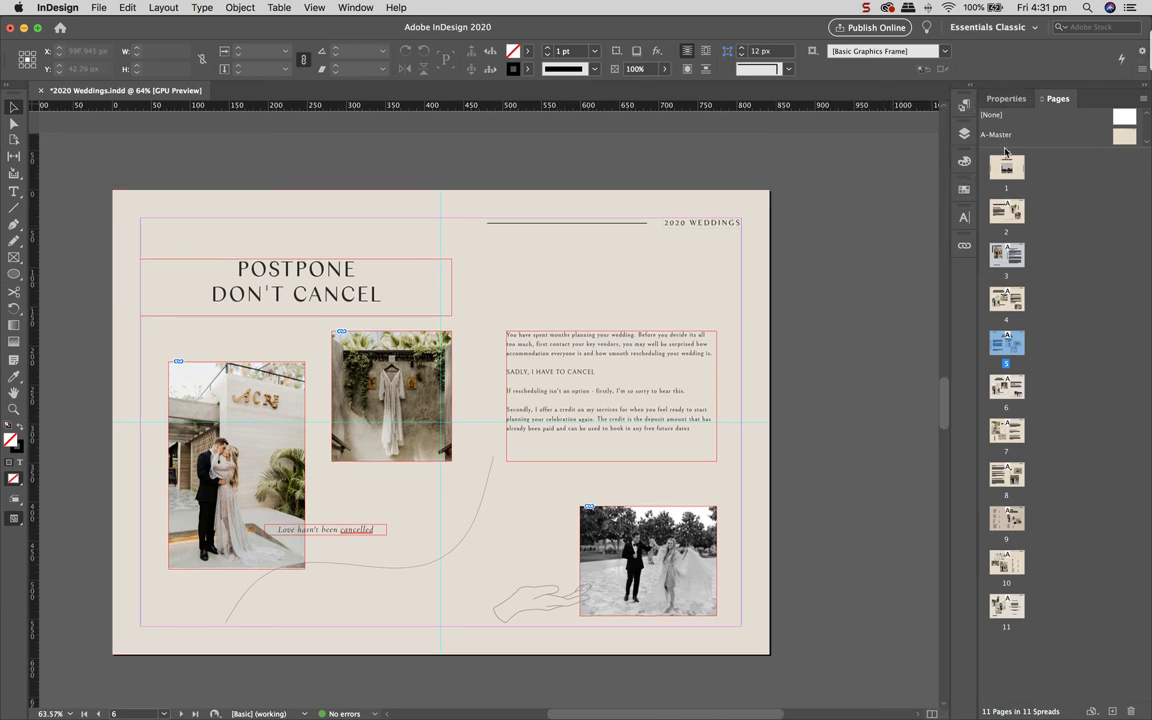
click(1127, 35)
Step: Review the guide in Preview mode without frames and guides, from page 6 back to the cover on page 1
key(w)
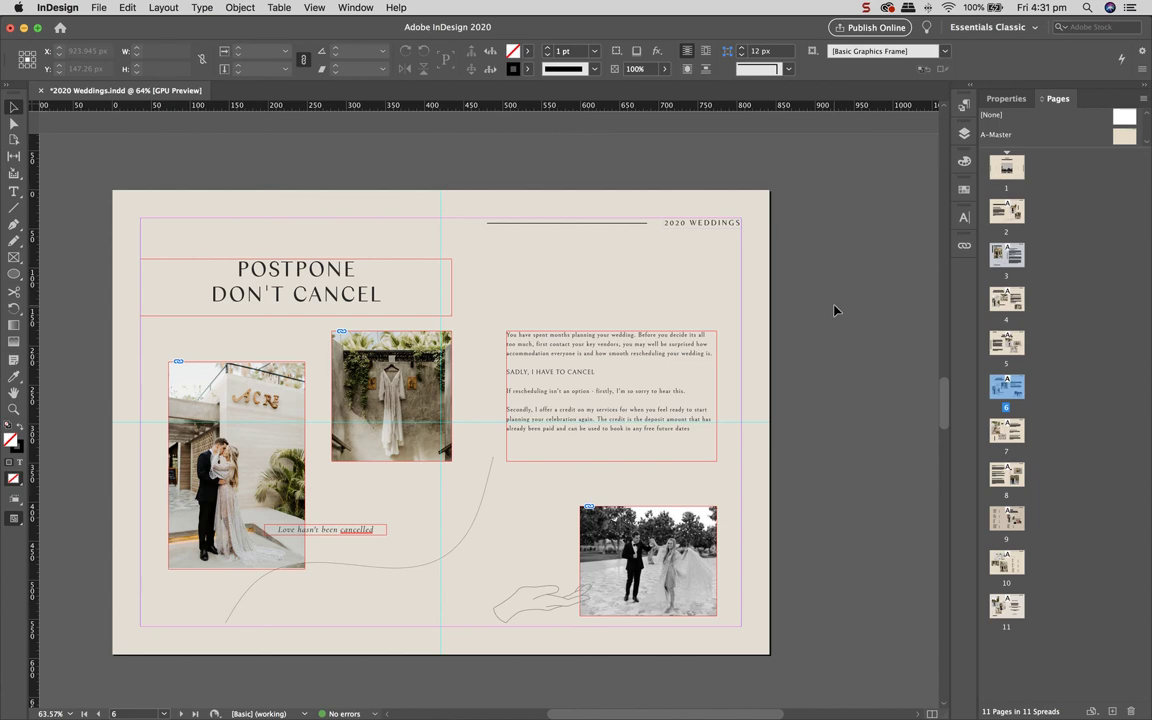
scroll(835, 311, left, 2)
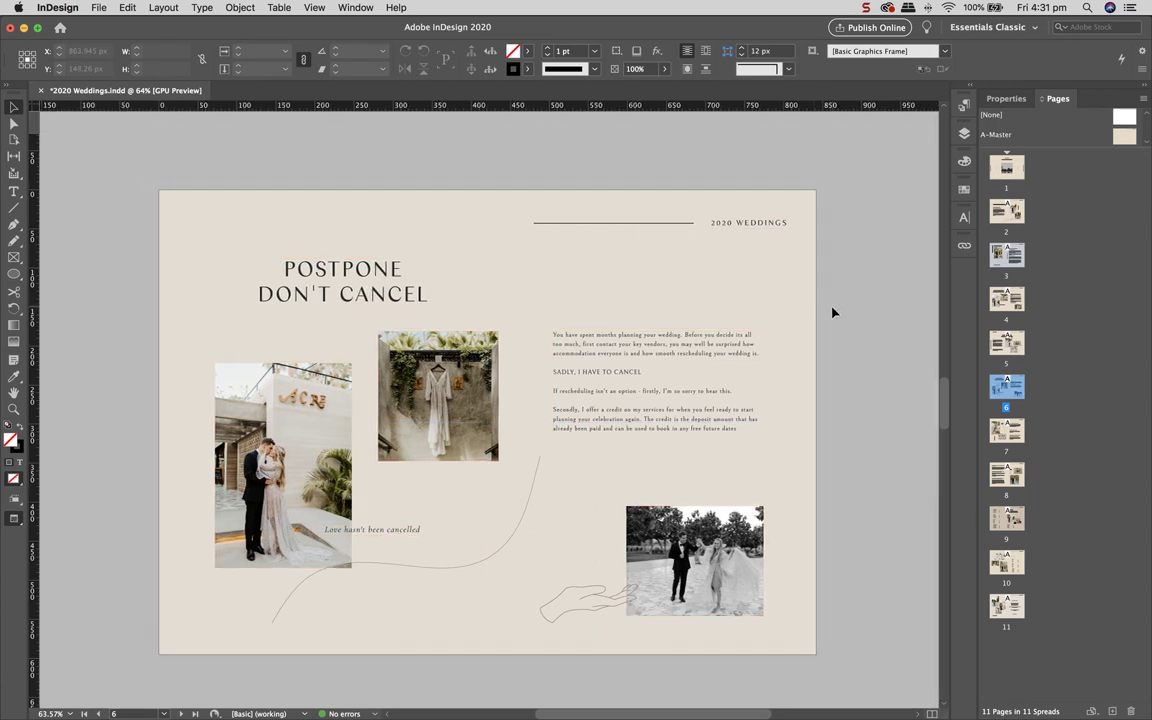
scroll(831, 313, up, 10)
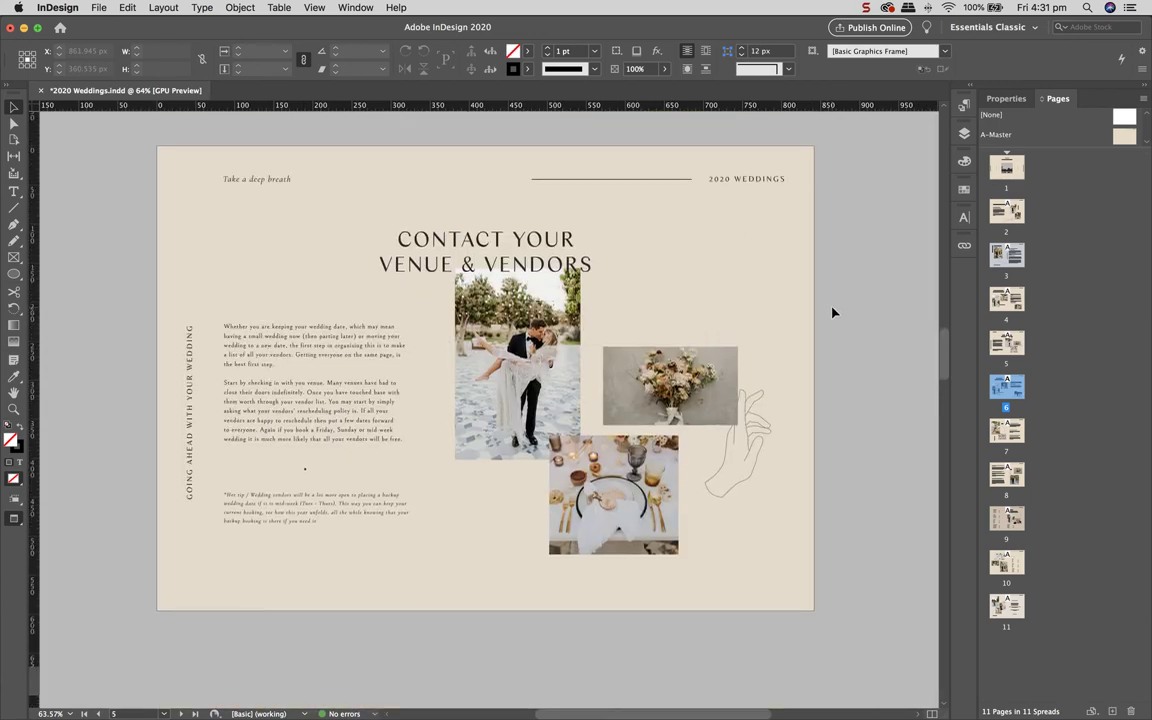
scroll(831, 313, up, 10)
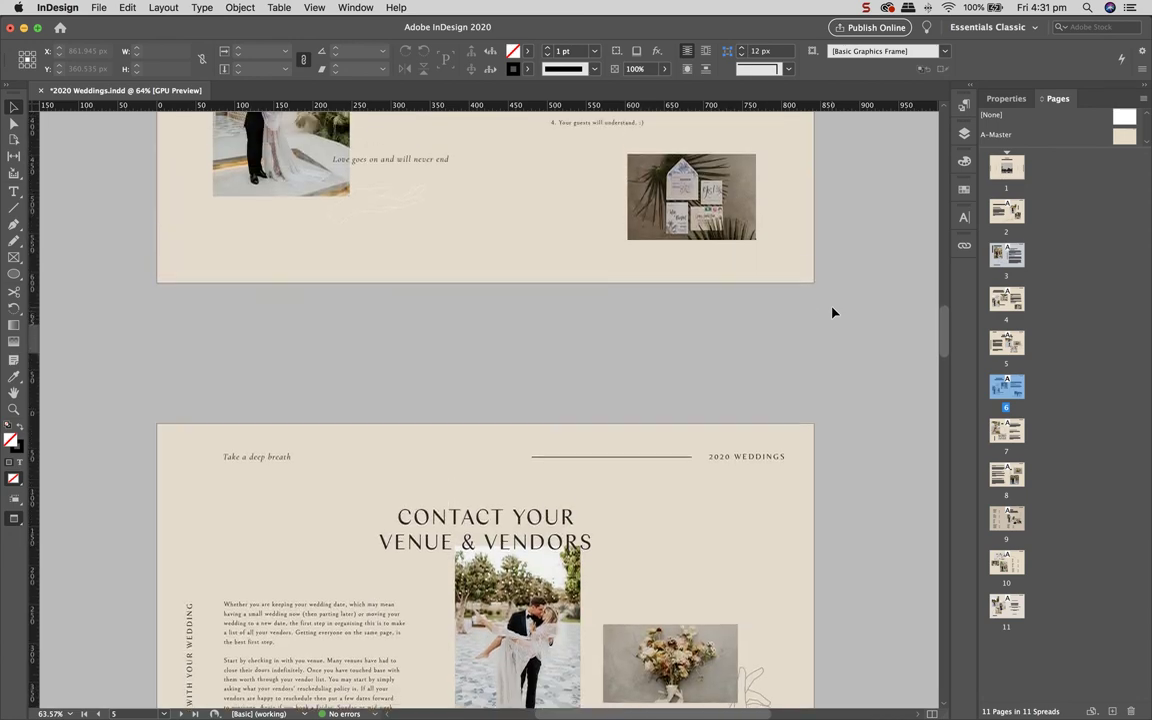
scroll(831, 313, up, 10)
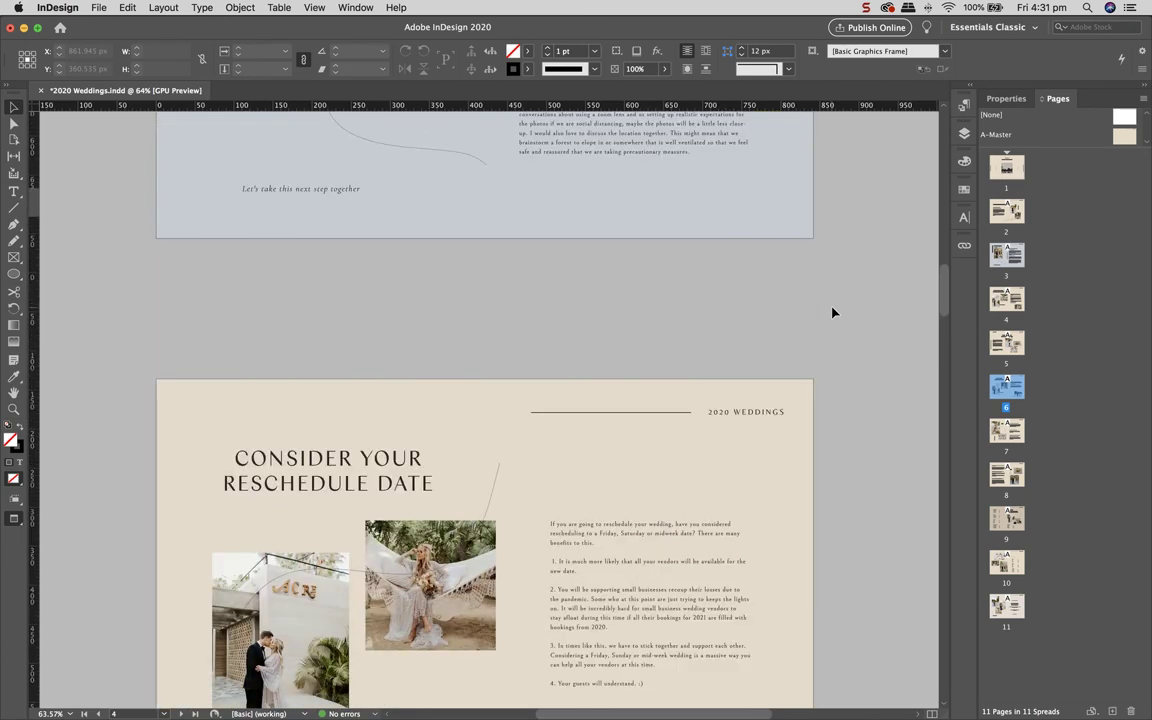
scroll(831, 313, up, 10)
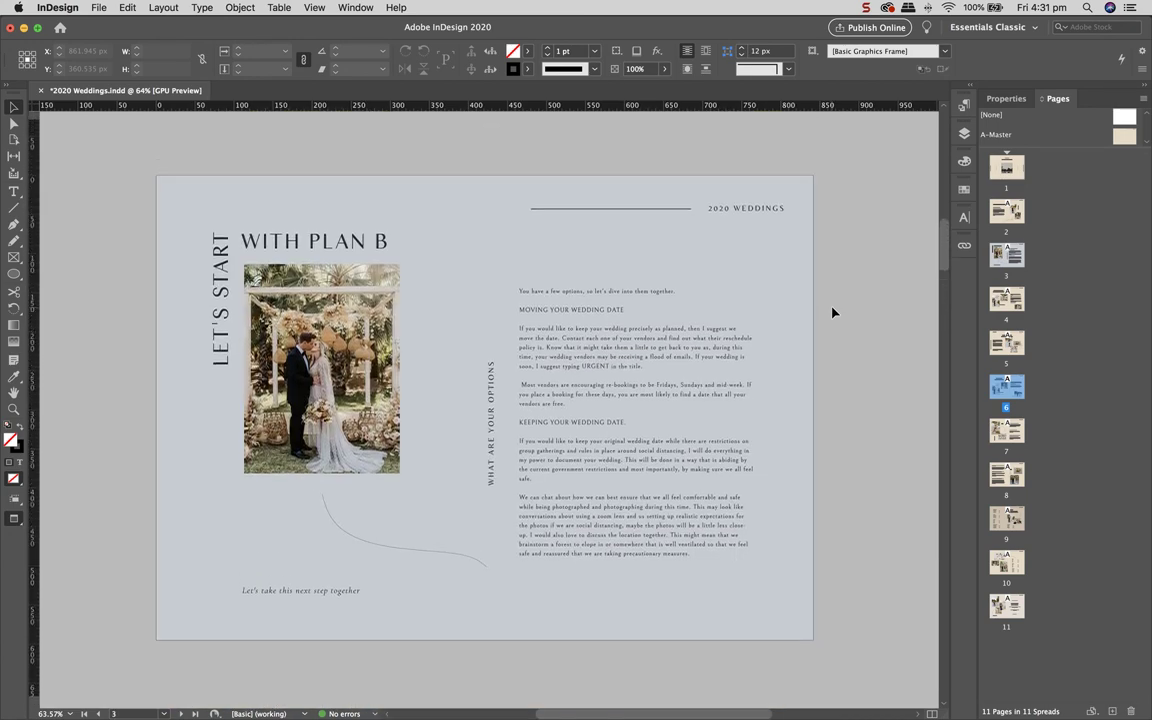
scroll(831, 313, up, 4)
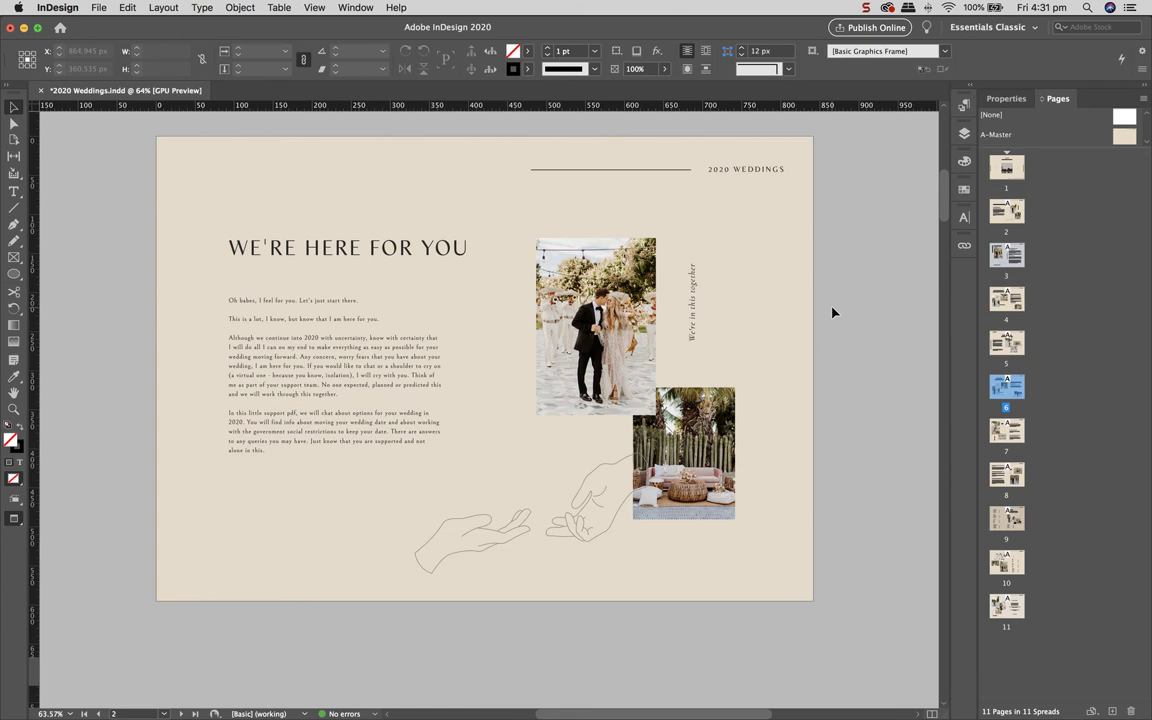
scroll(831, 313, up, 2)
scroll(830, 311, up, 15)
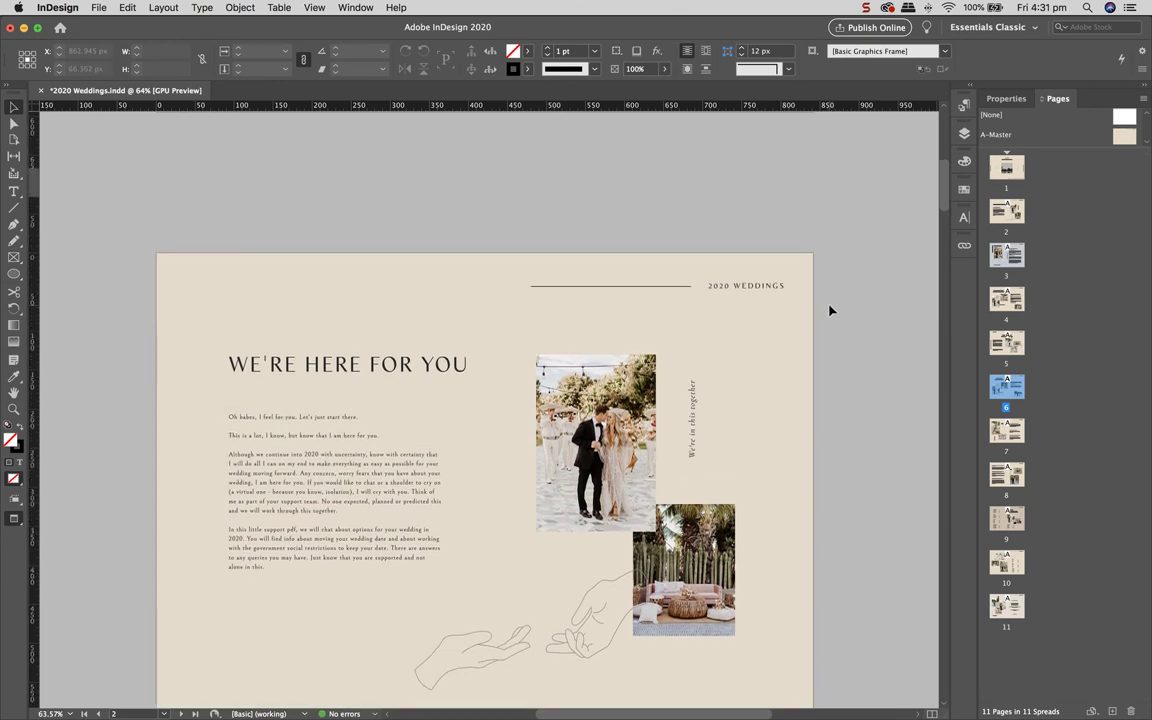
scroll(829, 311, down, 2)
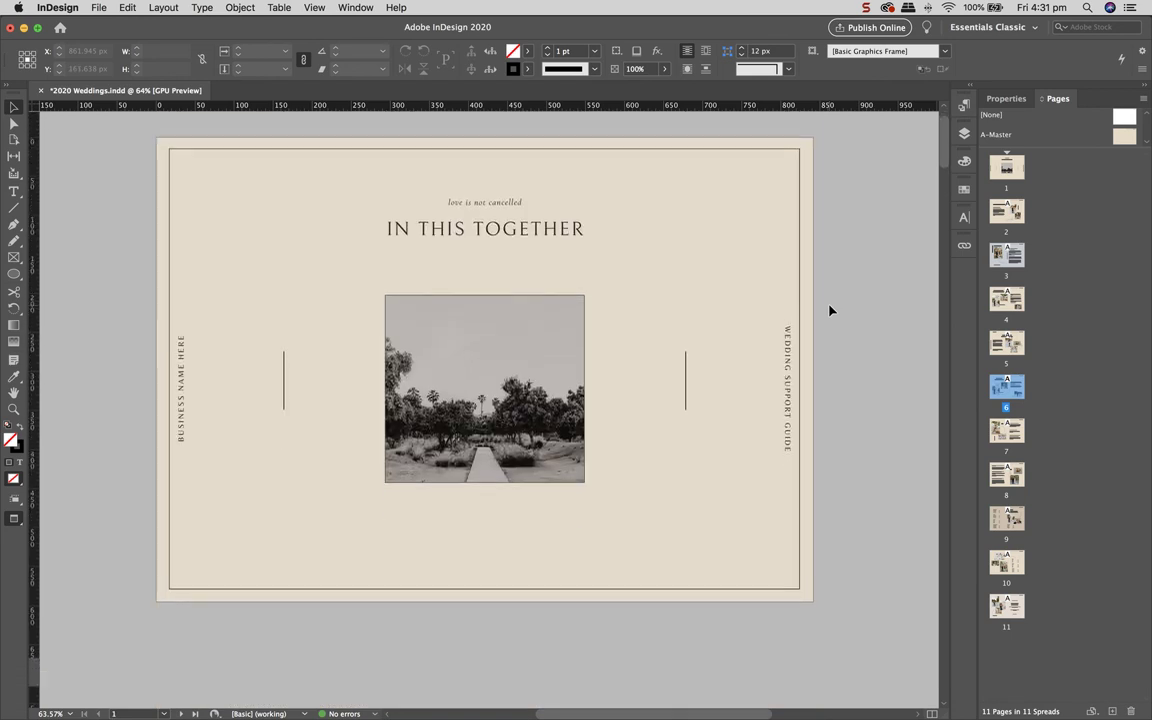
Step: Return to Normal screen mode and examine page 2 with its frames and guides shown
key(w)
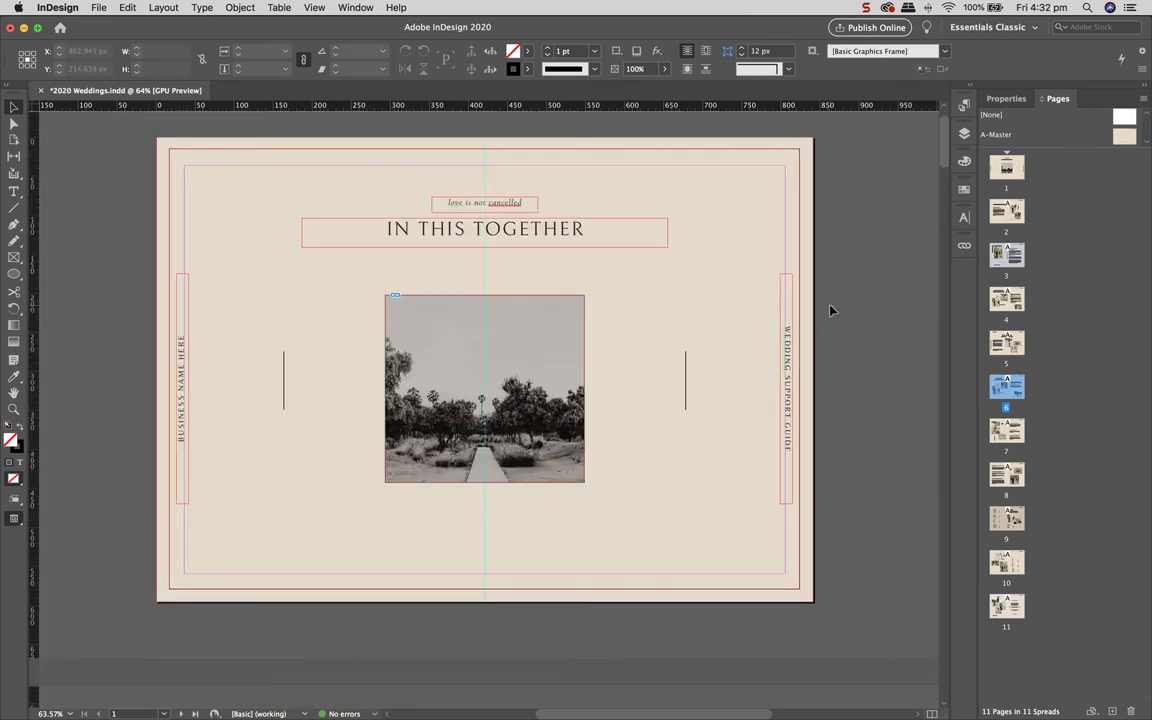
scroll(830, 311, down, 8)
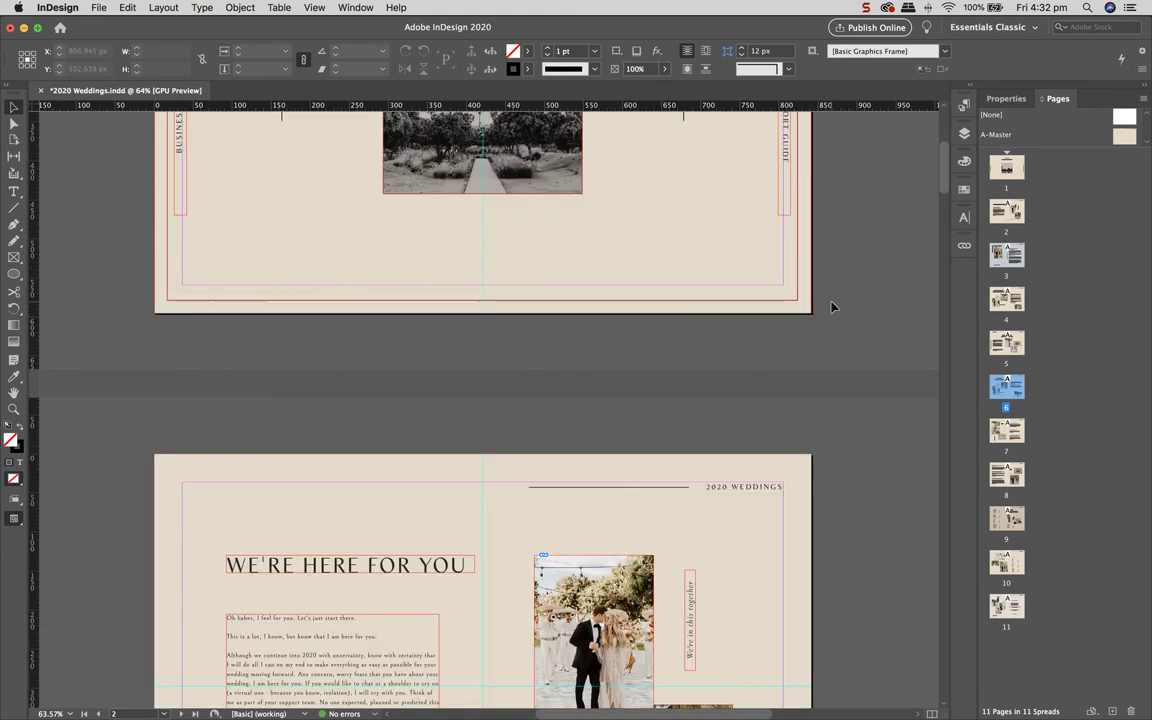
scroll(830, 306, down, 5)
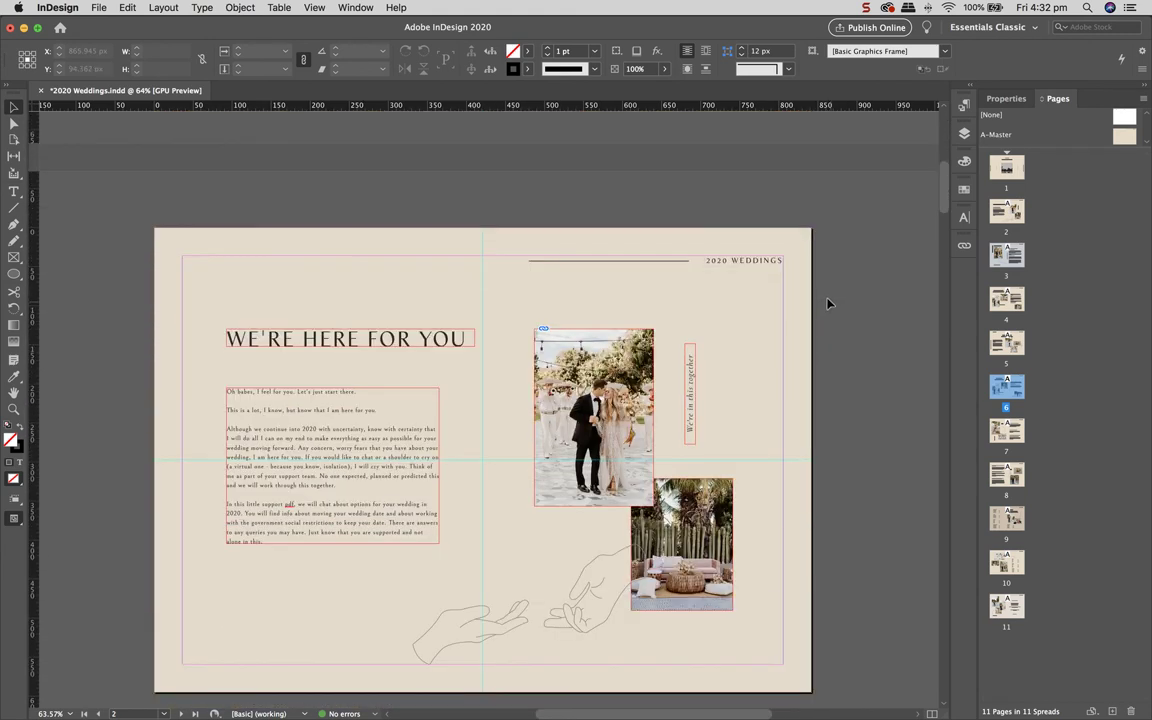